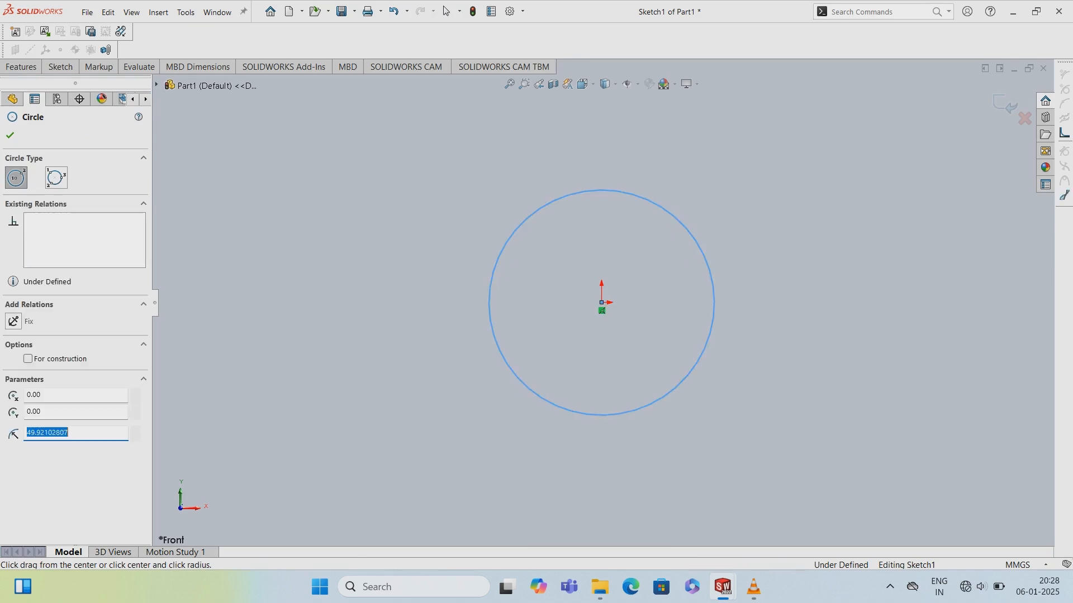
- Dimension the circle's diameter to 10 mm and exit the sketch
{"action": "left_click", "coordinate": [60, 66]}
{"action": "left_click", "coordinate": [63, 95]}
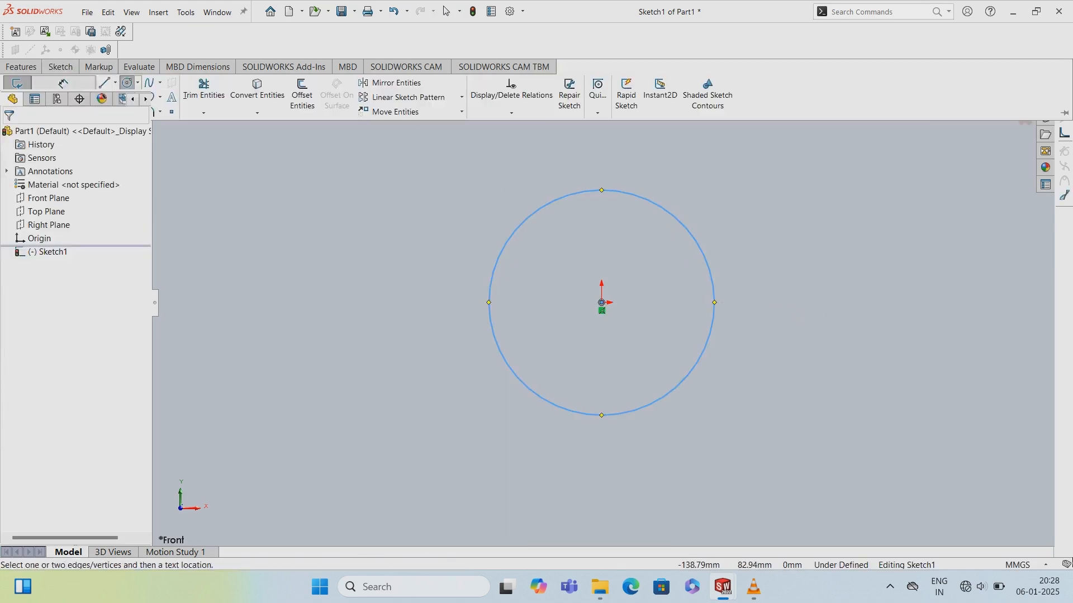
{"action": "left_click", "coordinate": [528, 387]}
{"action": "left_click", "coordinate": [528, 387]}
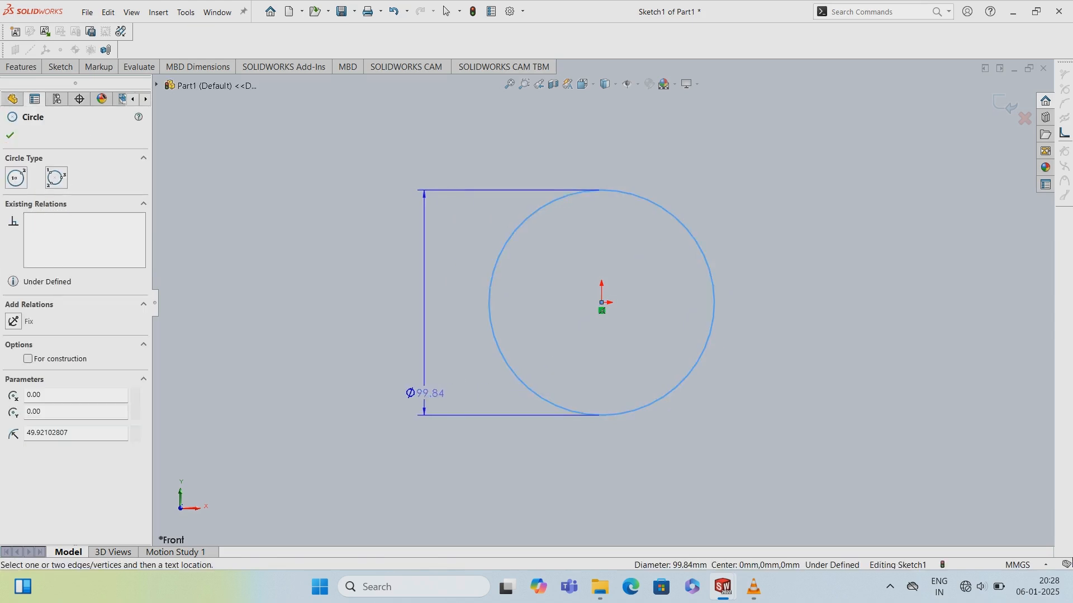
{"action": "left_click", "coordinate": [423, 394]}
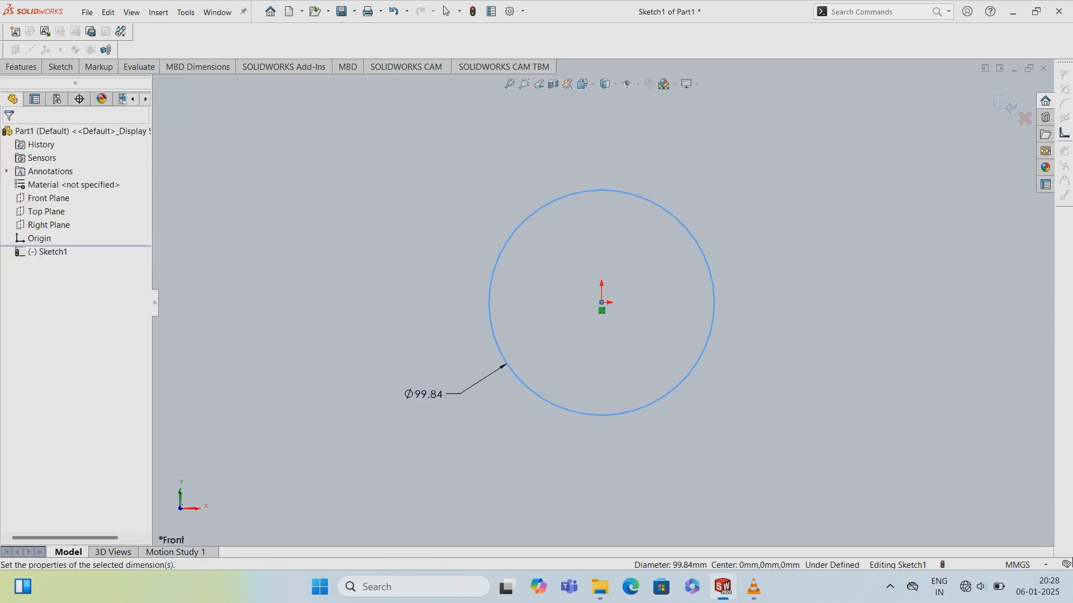
{"action": "key", "text": "Tab"}
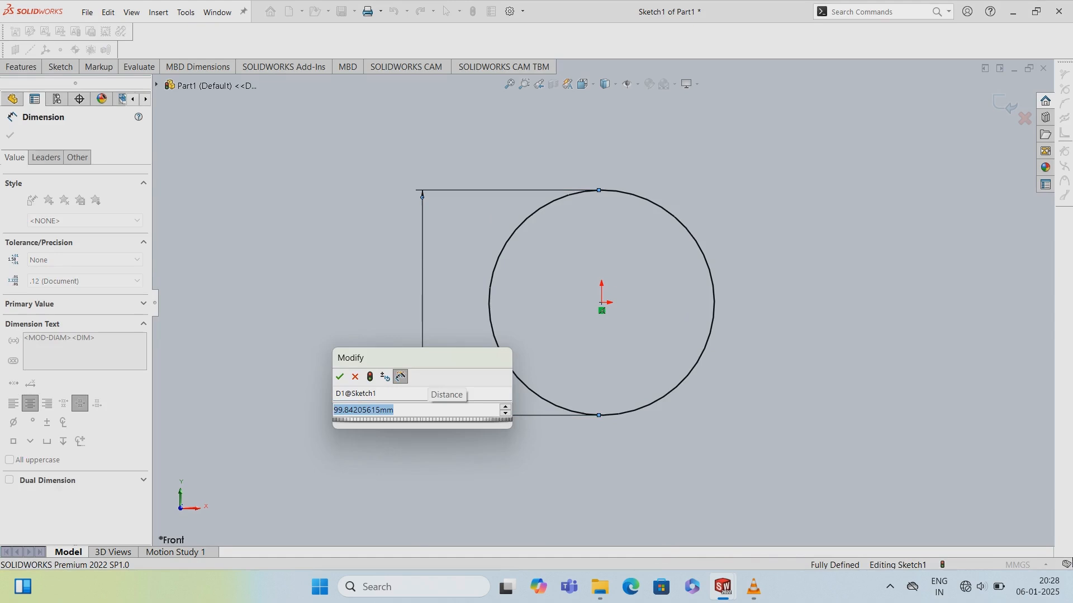
{"action": "type", "text": "10"}
{"action": "key", "text": "Return"}
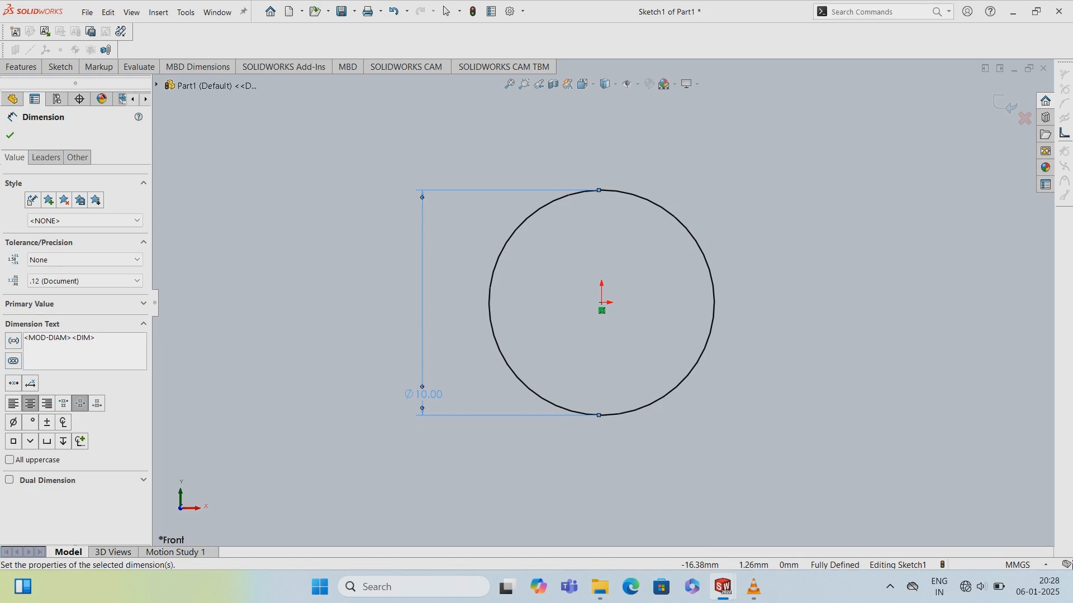
{"action": "left_click", "coordinate": [60, 66]}
{"action": "left_click", "coordinate": [63, 82]}
{"action": "left_click", "coordinate": [17, 83]}
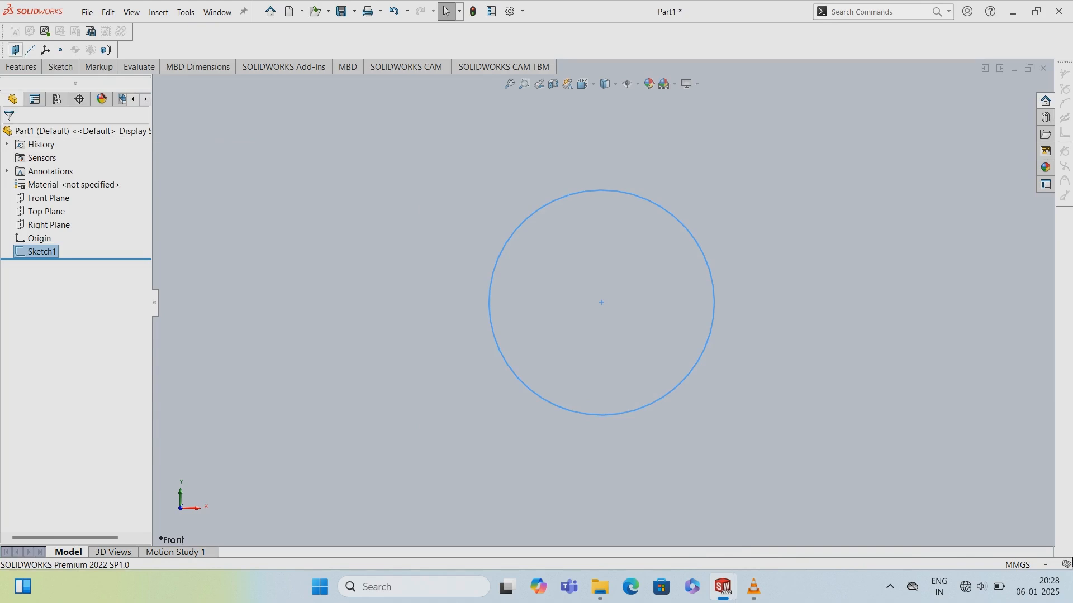
- Extrude the circle 8 mm with the Mid Plane end condition
{"action": "left_click", "coordinate": [21, 66]}
{"action": "left_click", "coordinate": [23, 95]}
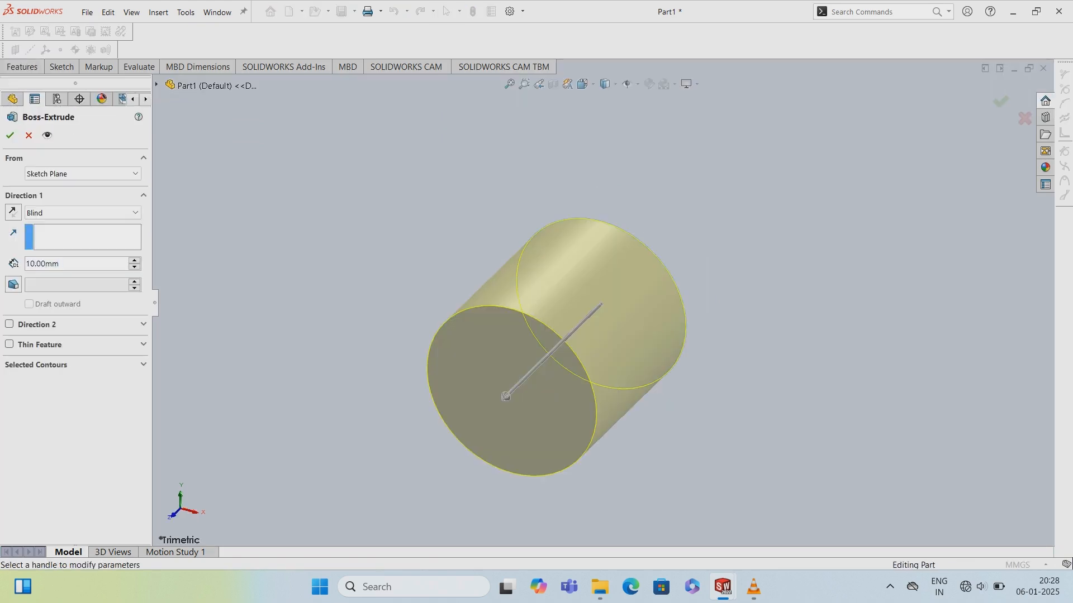
{"action": "left_click", "coordinate": [89, 213]}
{"action": "left_click", "coordinate": [90, 213]}
{"action": "left_click", "coordinate": [89, 213]}
{"action": "left_click", "coordinate": [89, 213]}
{"action": "left_click", "coordinate": [89, 213]}
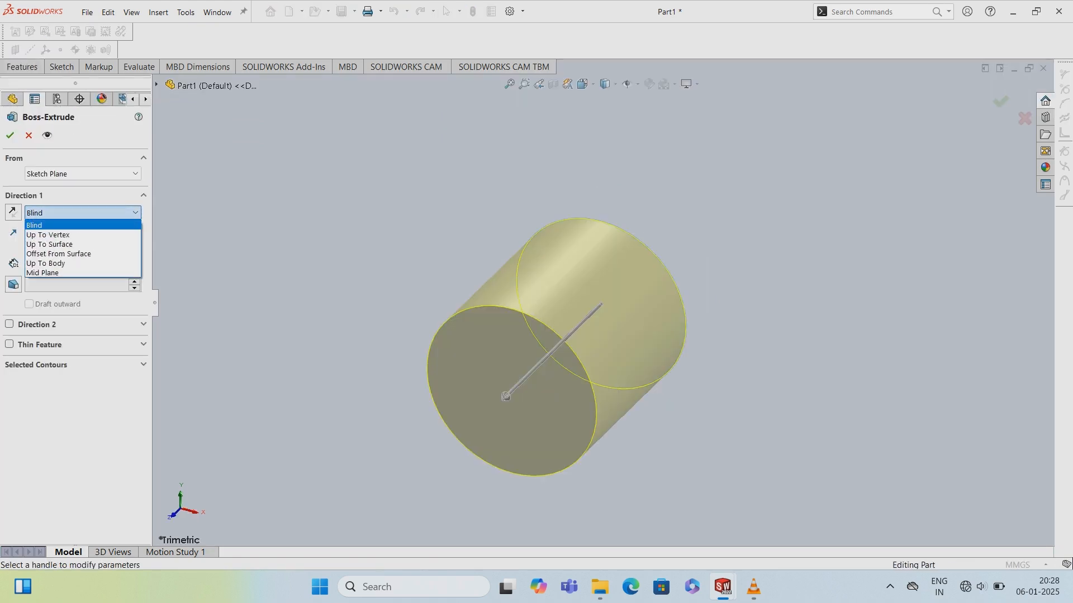
{"action": "left_click", "coordinate": [82, 273]}
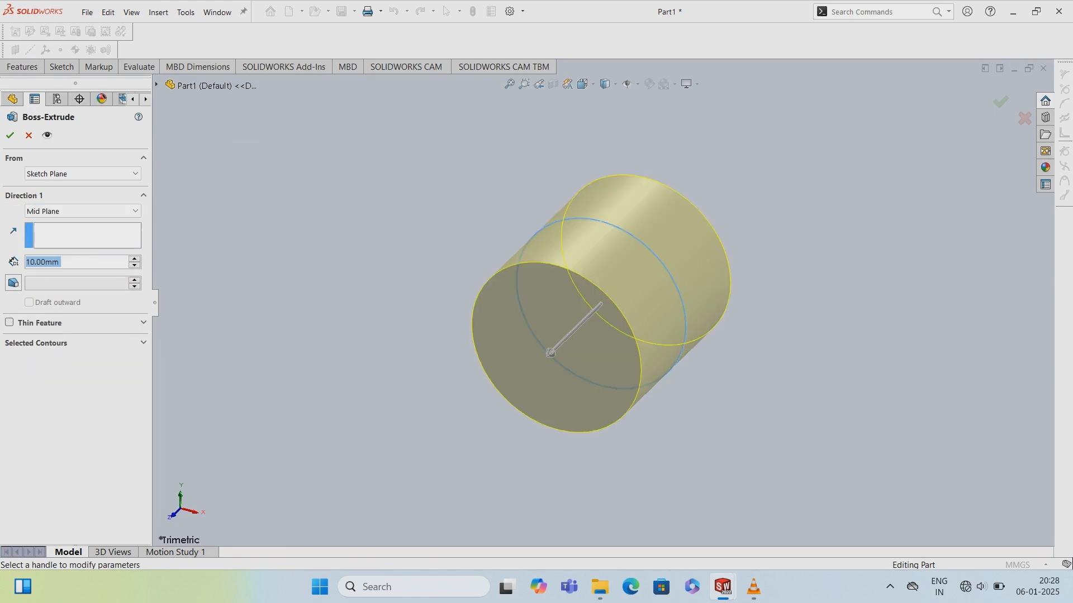
{"action": "type", "text": "8"}
{"action": "key", "text": "Return"}
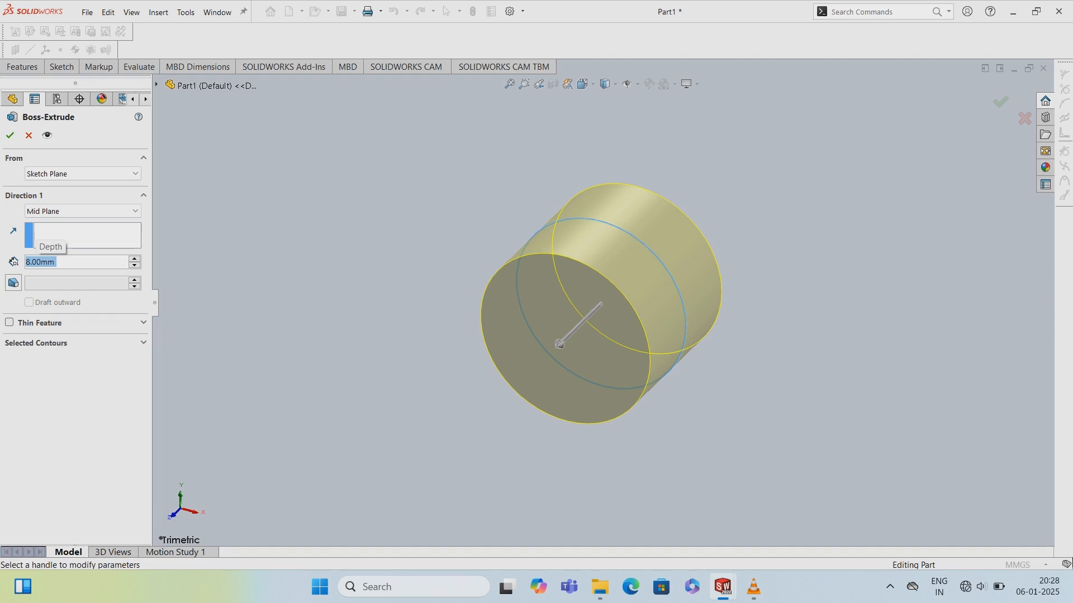
{"action": "left_click", "coordinate": [10, 135]}
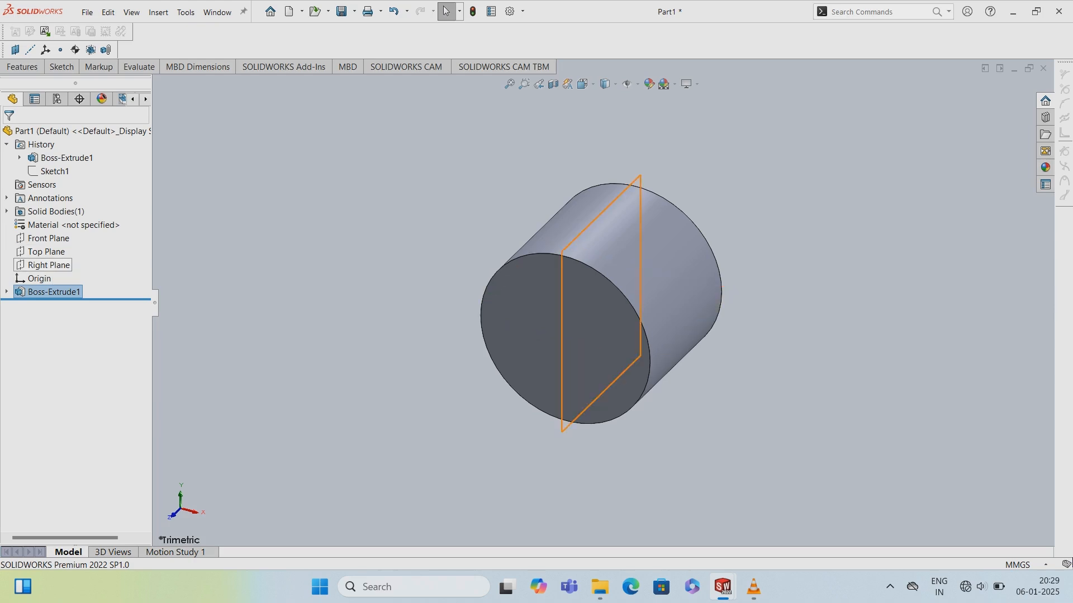
- Open a sketch on the Right Plane and sketch a line along the cylinder's left edge
{"action": "right_click", "coordinate": [60, 266]}
{"action": "left_click", "coordinate": [72, 249]}
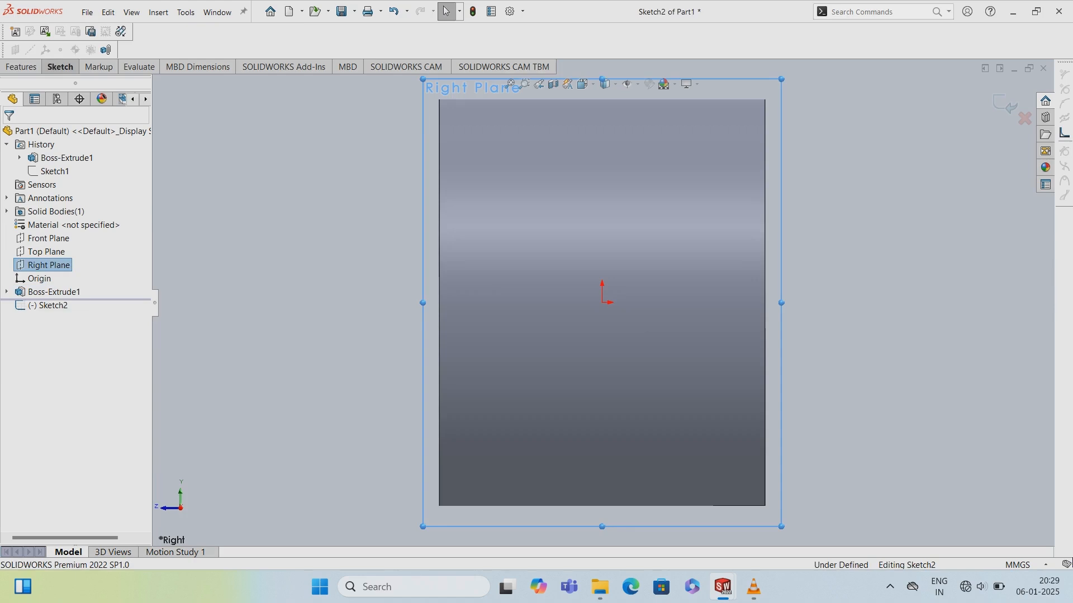
{"action": "left_click", "coordinate": [61, 67]}
{"action": "left_click", "coordinate": [105, 84]}
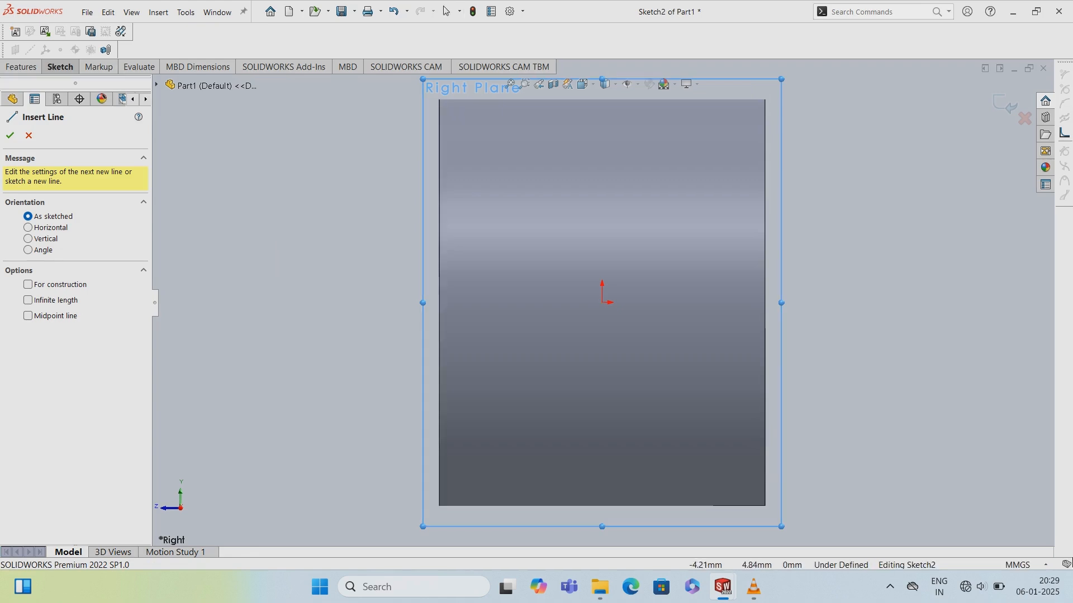
{"action": "left_click", "coordinate": [438, 302]}
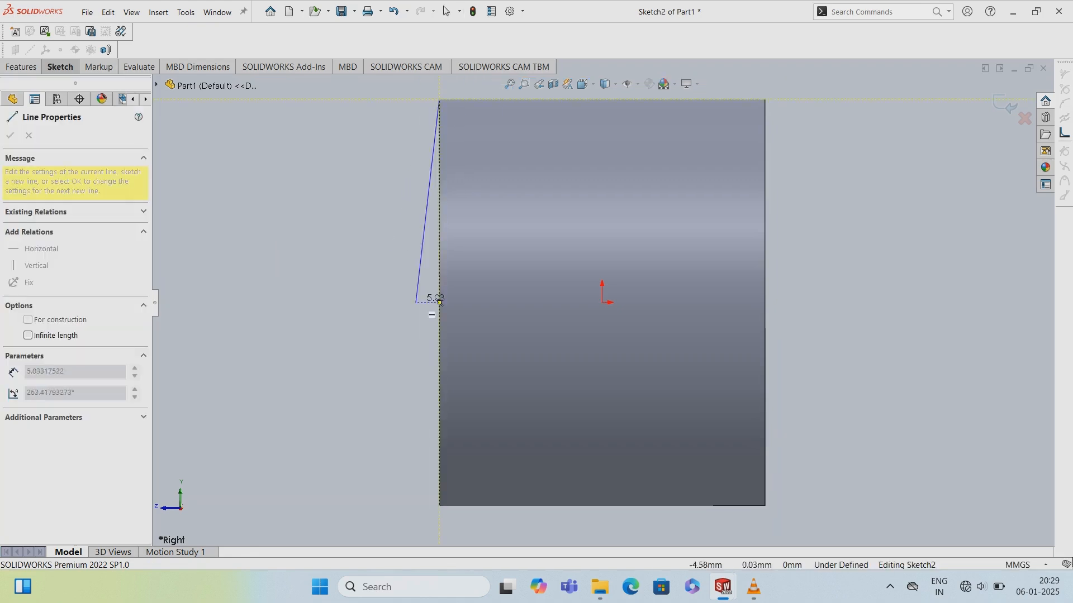
{"action": "left_click", "coordinate": [439, 507]}
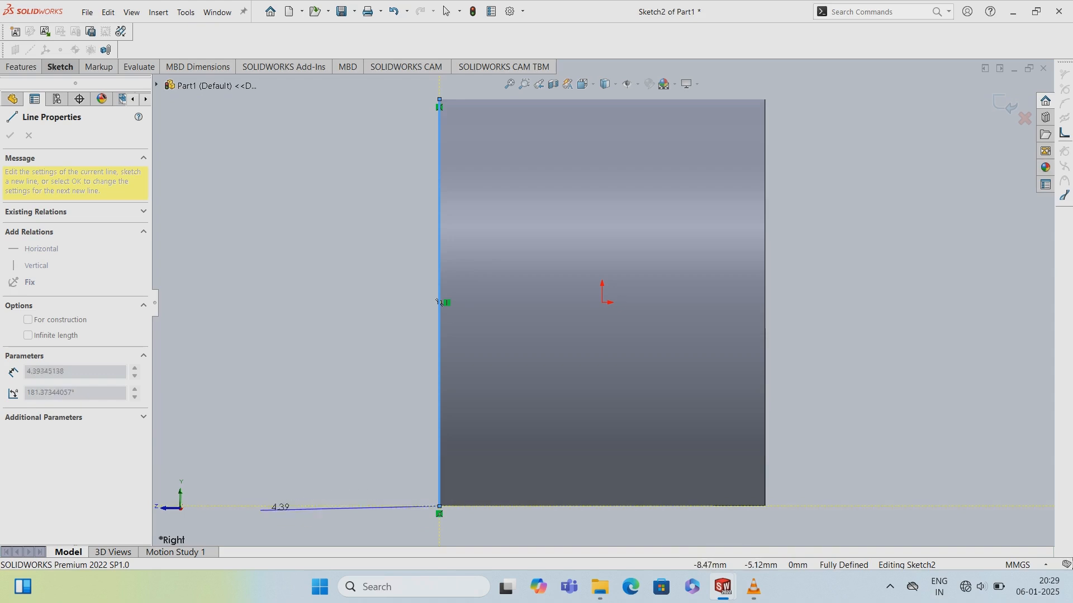
{"action": "key", "text": "Escape"}
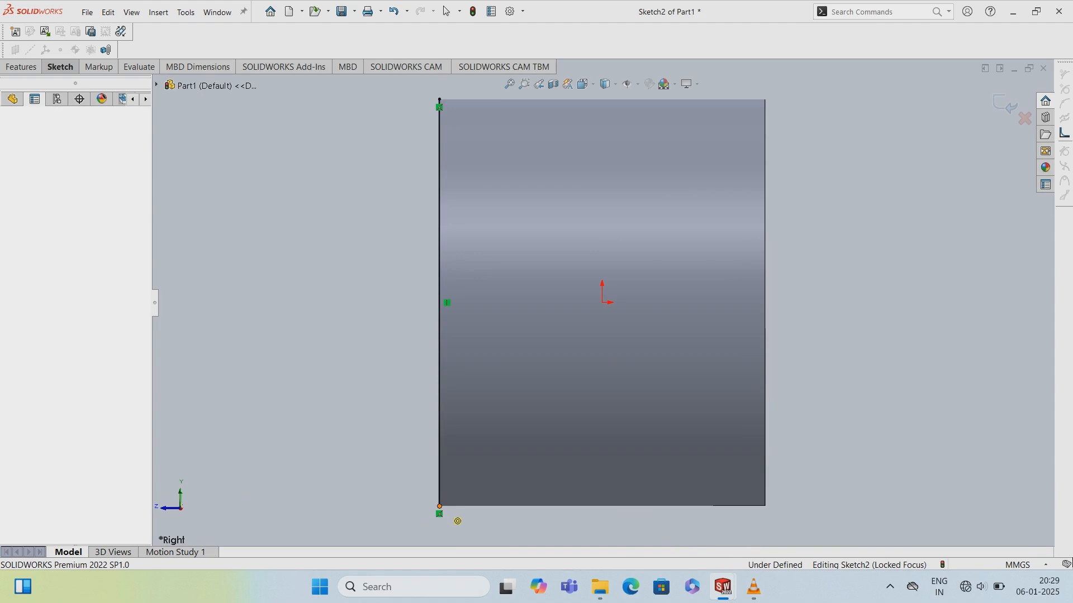
- Draw a horizontal line extending outward from the cylinder's bottom-left corner
{"action": "left_click", "coordinate": [439, 506]}
{"action": "left_click", "coordinate": [312, 506]}
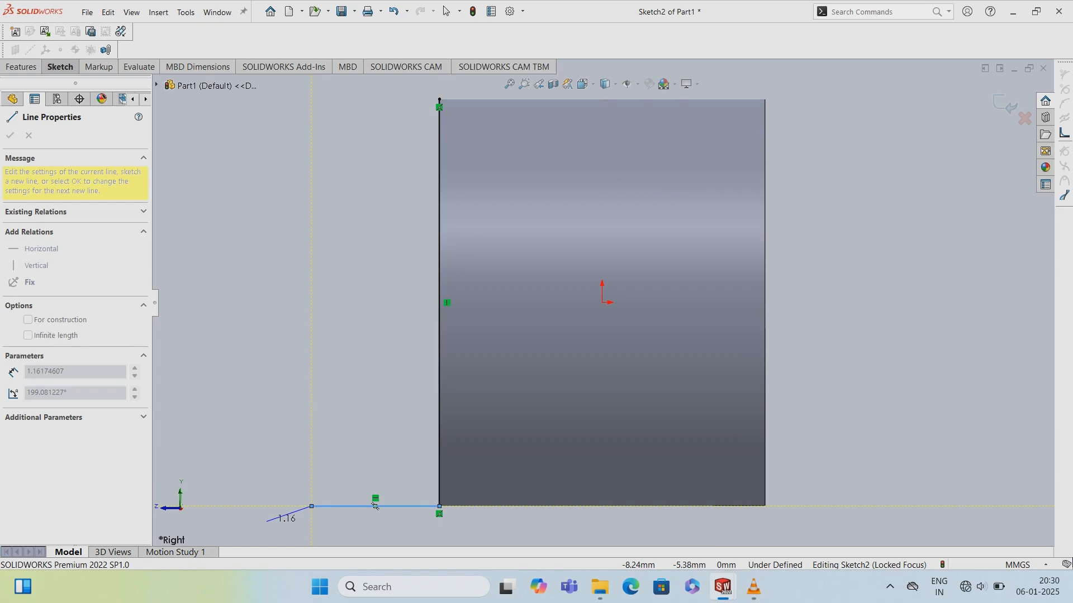
{"action": "key", "text": "Escape"}
{"action": "key", "text": "Escape"}
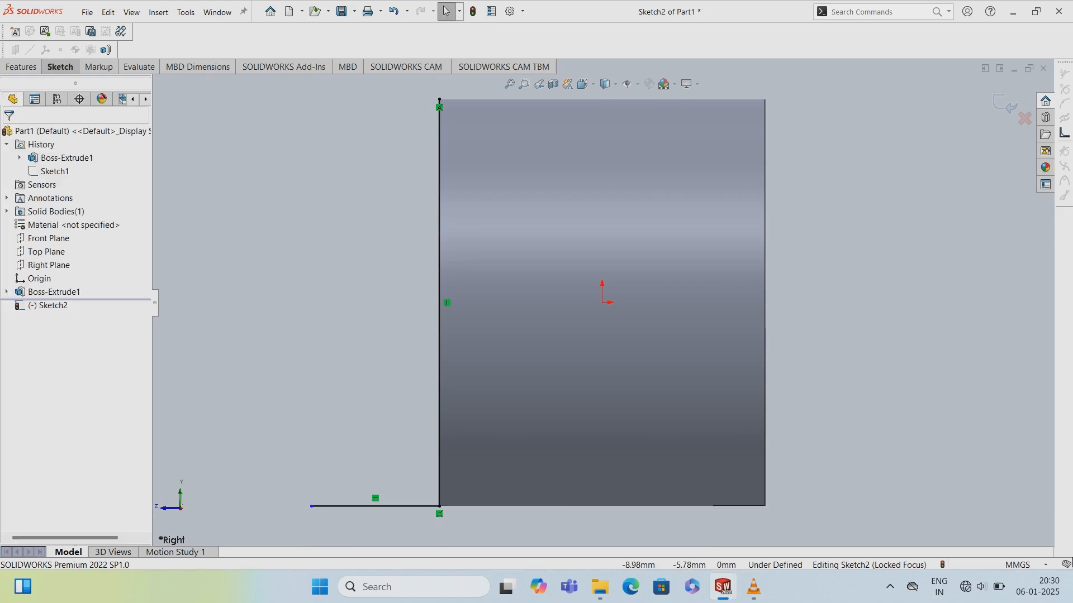
- Dimension the horizontal distance from the line's outer end to the cylinder's far bottom corner as 20 mm
{"action": "left_click", "coordinate": [60, 67]}
{"action": "scroll", "coordinate": [749, 504], "scroll_direction": "down", "scroll_amount": 1}
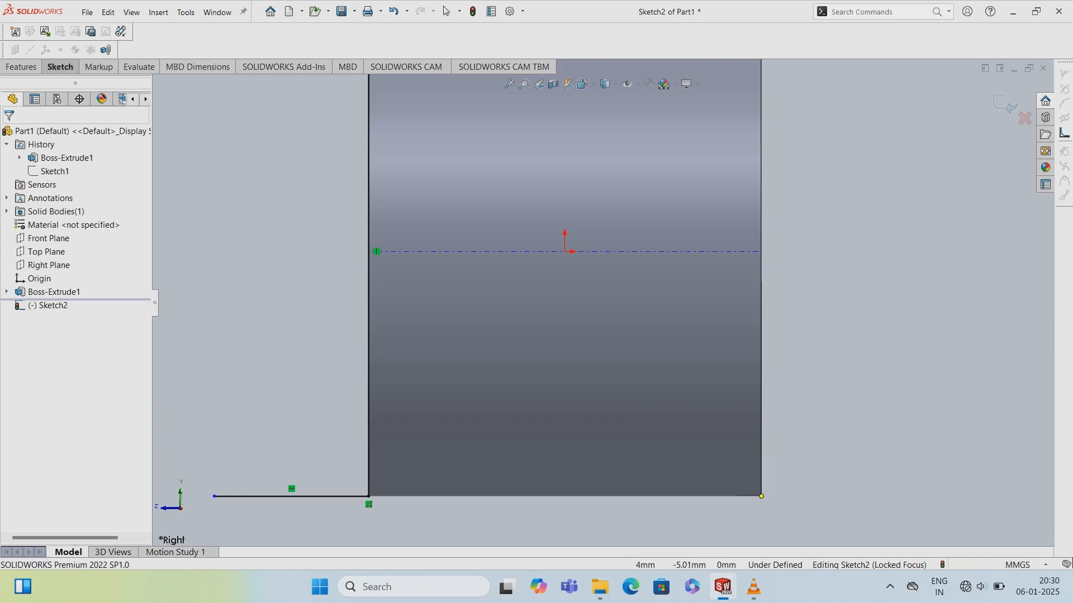
{"action": "left_click", "coordinate": [761, 496]}
{"action": "left_click", "coordinate": [214, 496]}
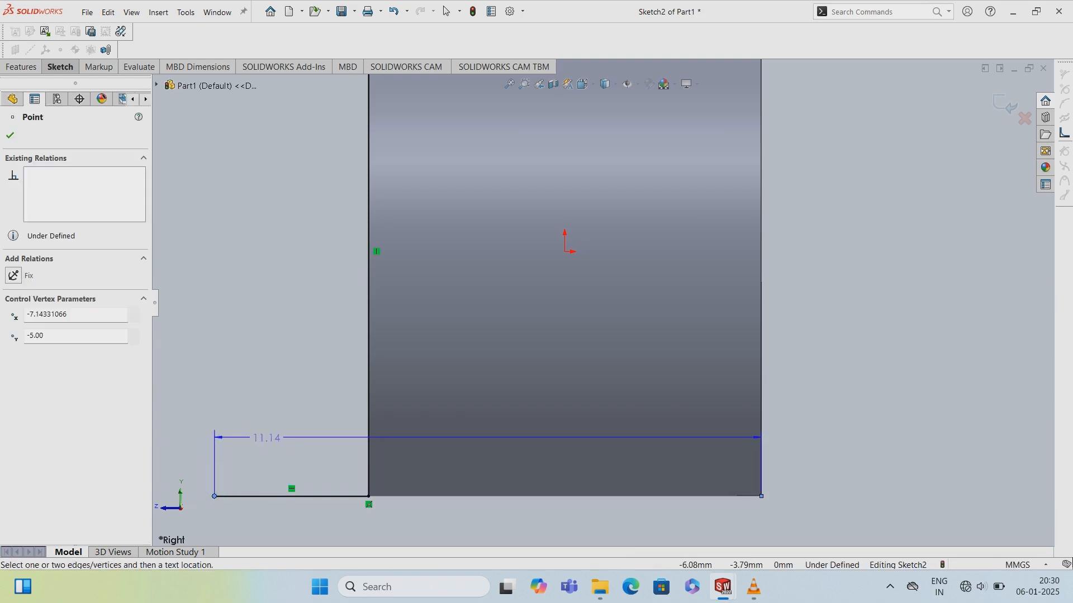
{"action": "left_click", "coordinate": [267, 437]}
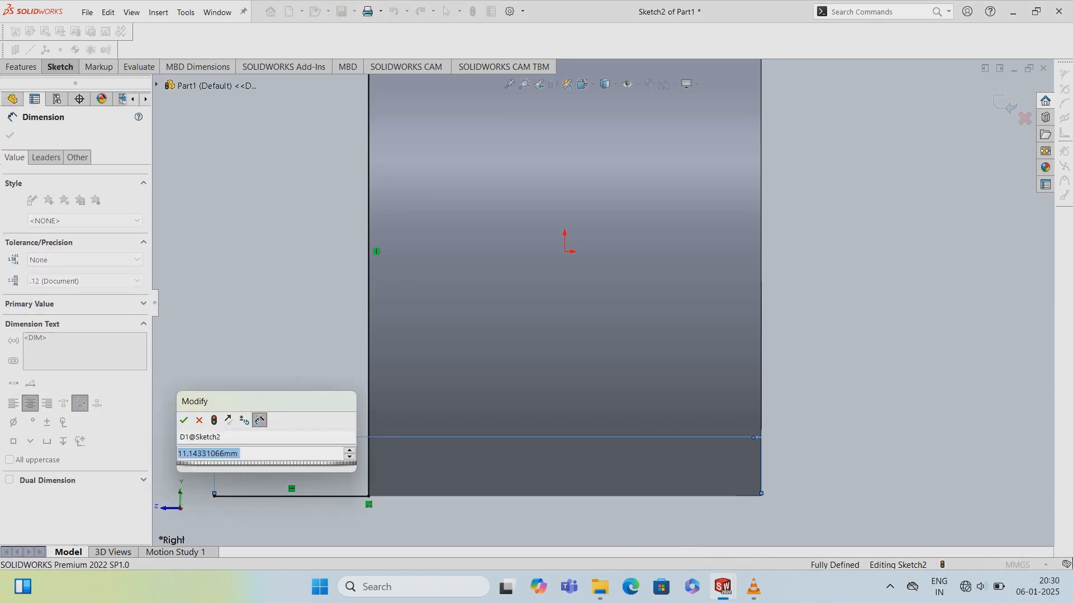
{"action": "key", "text": "BackSpace"}
{"action": "type", "text": "20"}
{"action": "key", "text": "Return"}
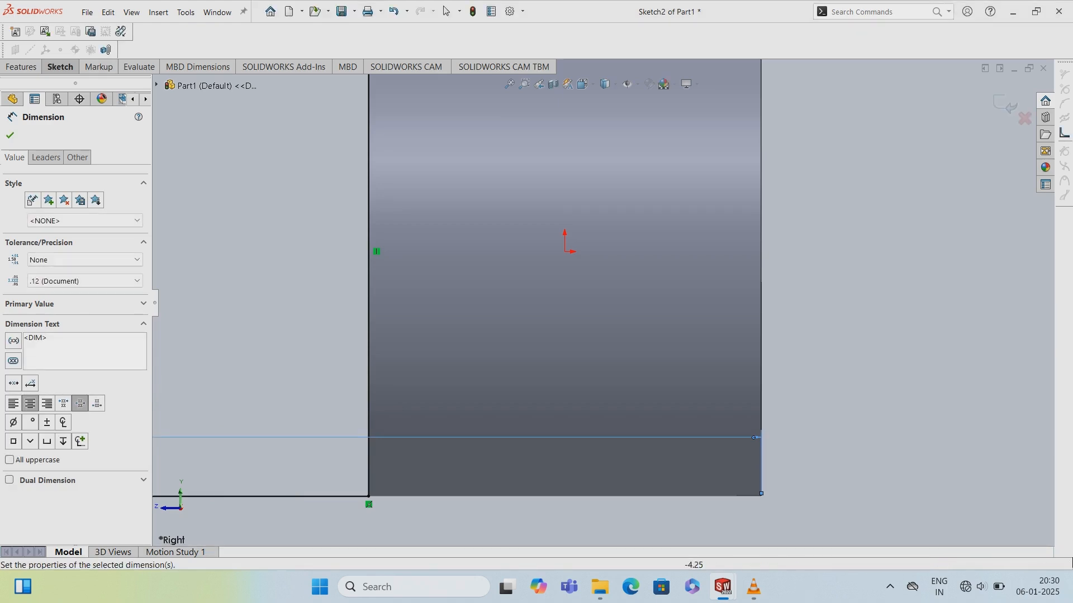
- Draw a construction centerline from the origin outward past the line and make it horizontal
{"action": "key", "text": "f"}
{"action": "left_click", "coordinate": [60, 67]}
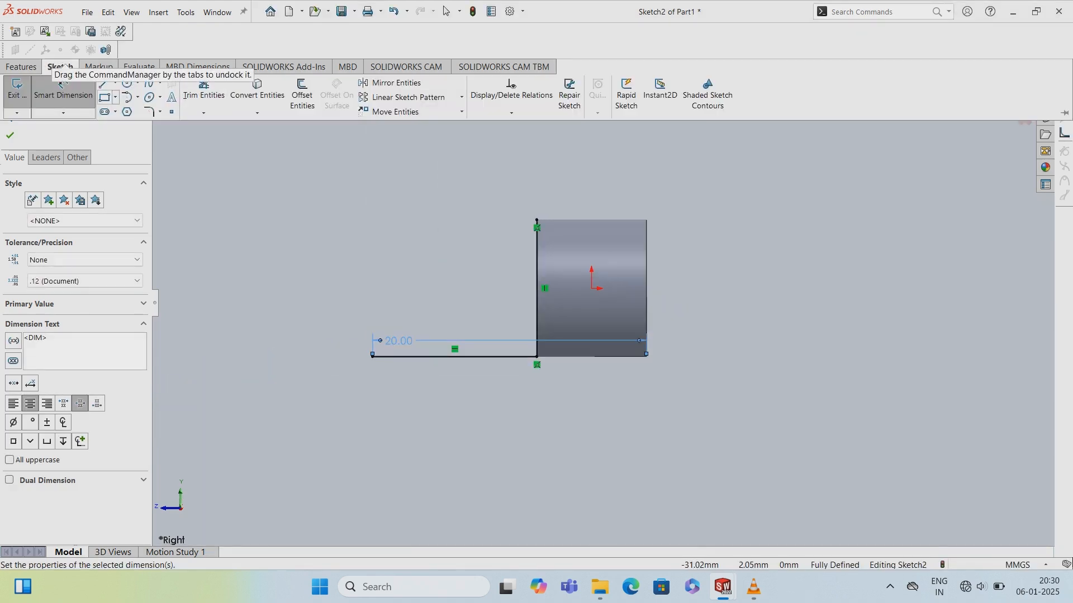
{"action": "left_click", "coordinate": [115, 83]}
{"action": "left_click", "coordinate": [135, 111]}
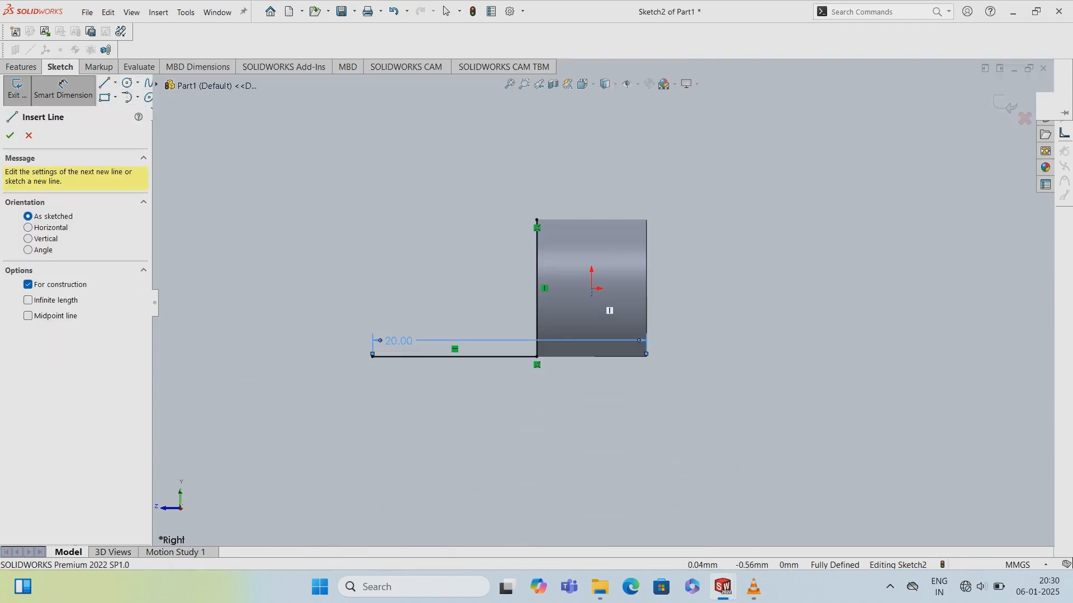
{"action": "left_click", "coordinate": [591, 288]}
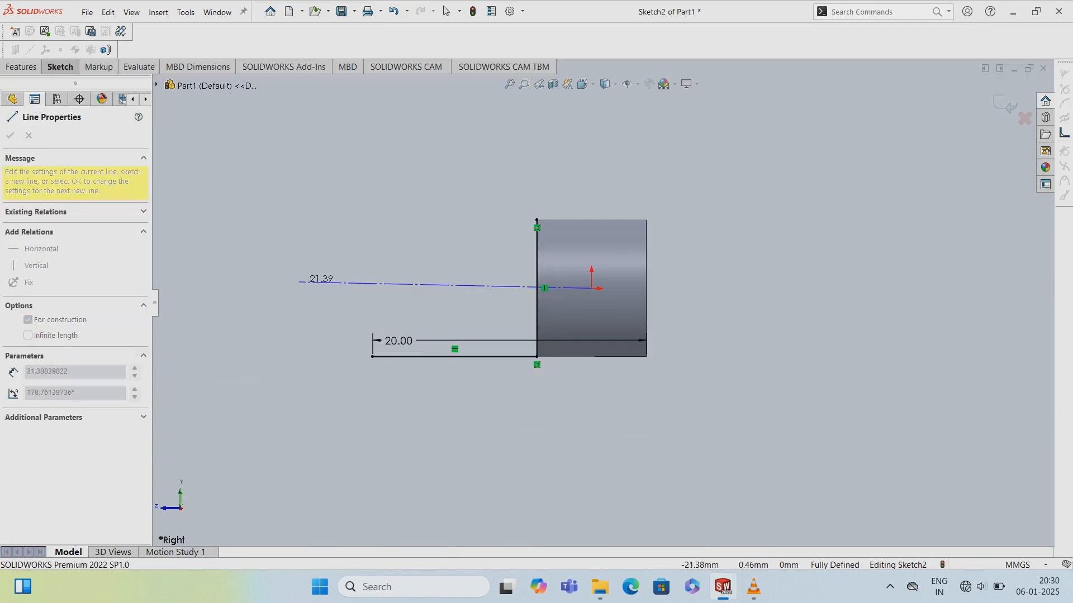
{"action": "left_click", "coordinate": [298, 282]}
{"action": "key", "text": "Escape"}
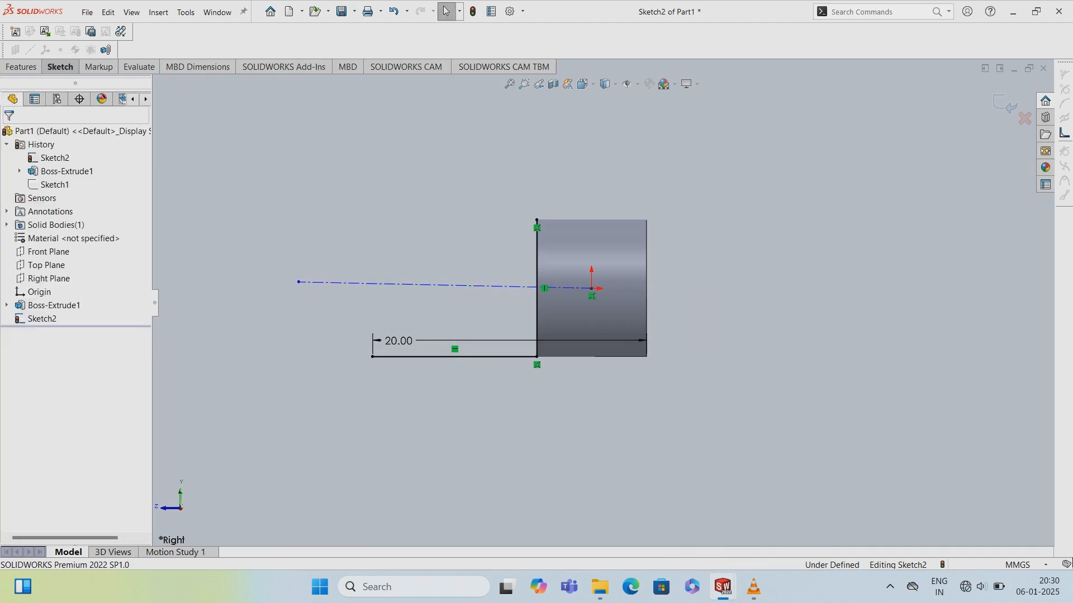
{"action": "left_click", "coordinate": [445, 285]}
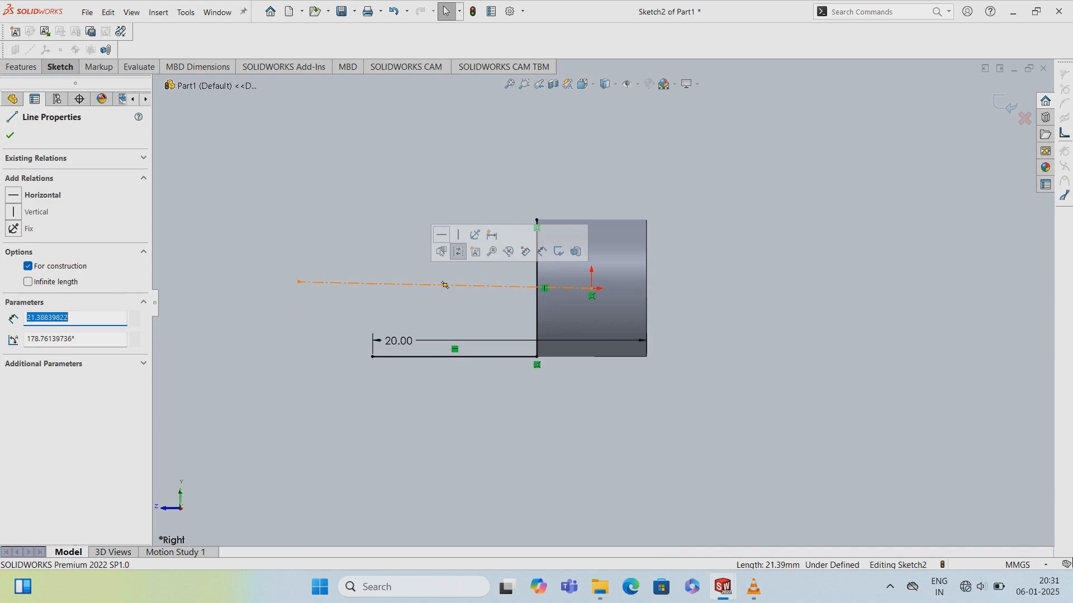
{"action": "left_click", "coordinate": [33, 195]}
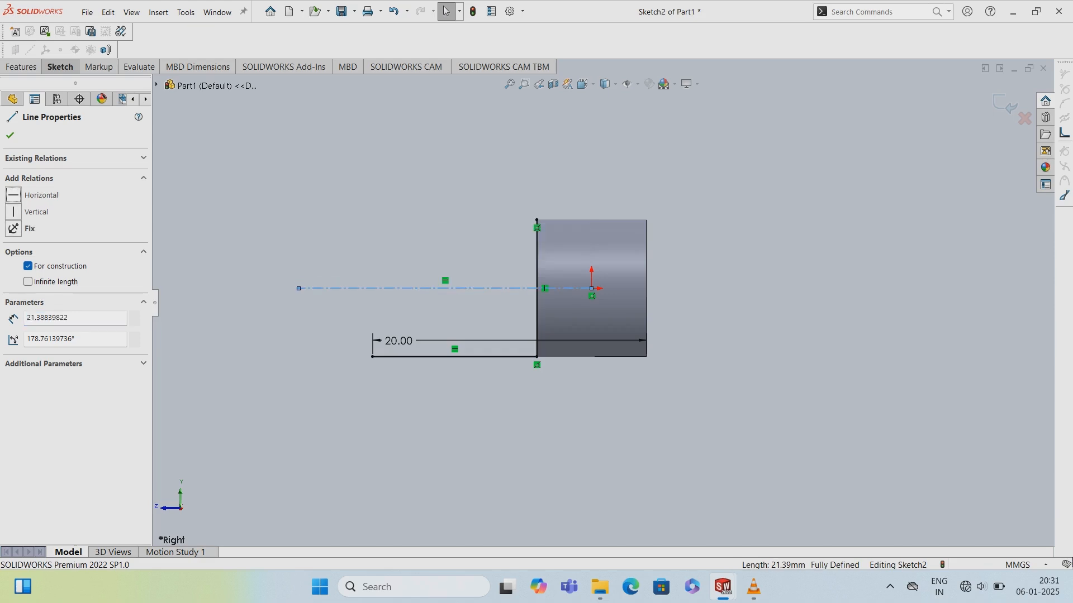
{"action": "left_click", "coordinate": [10, 135]}
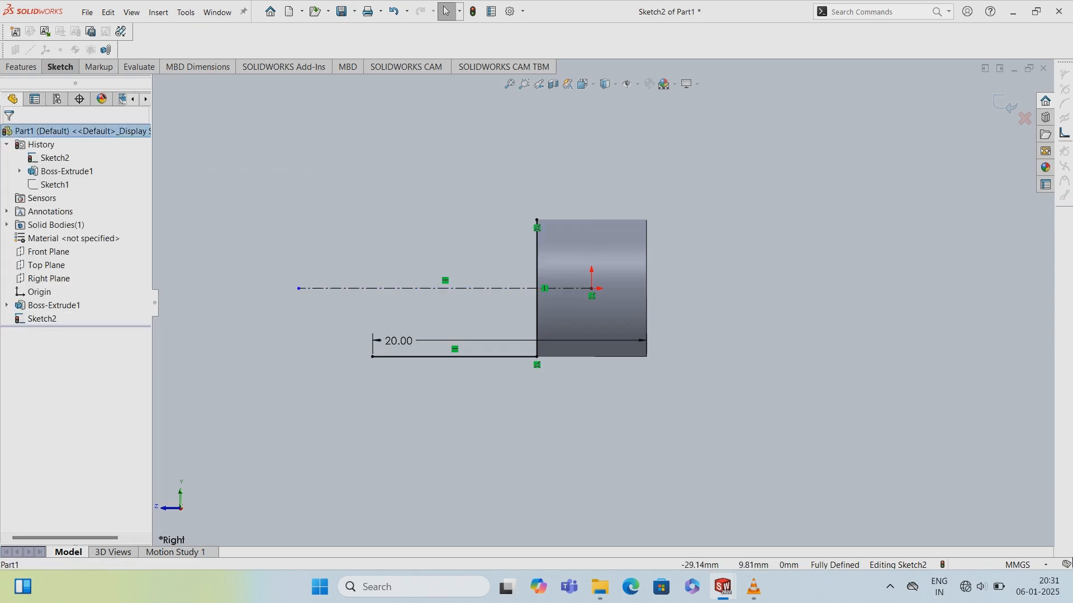
- Mirror the horizontal line about the centerline
{"action": "left_click", "coordinate": [60, 67]}
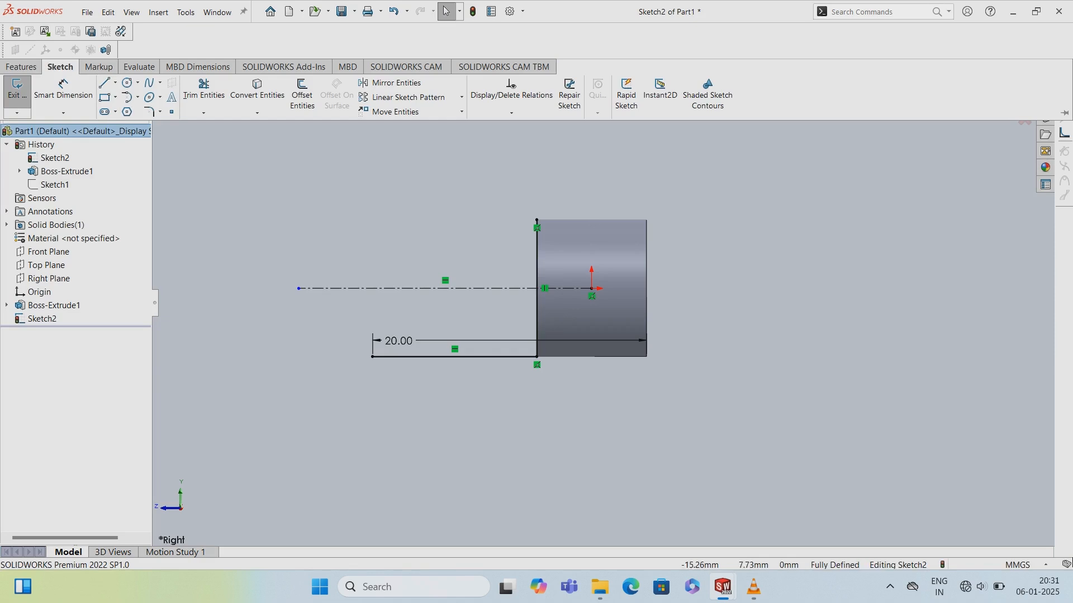
{"action": "left_click", "coordinate": [394, 82]}
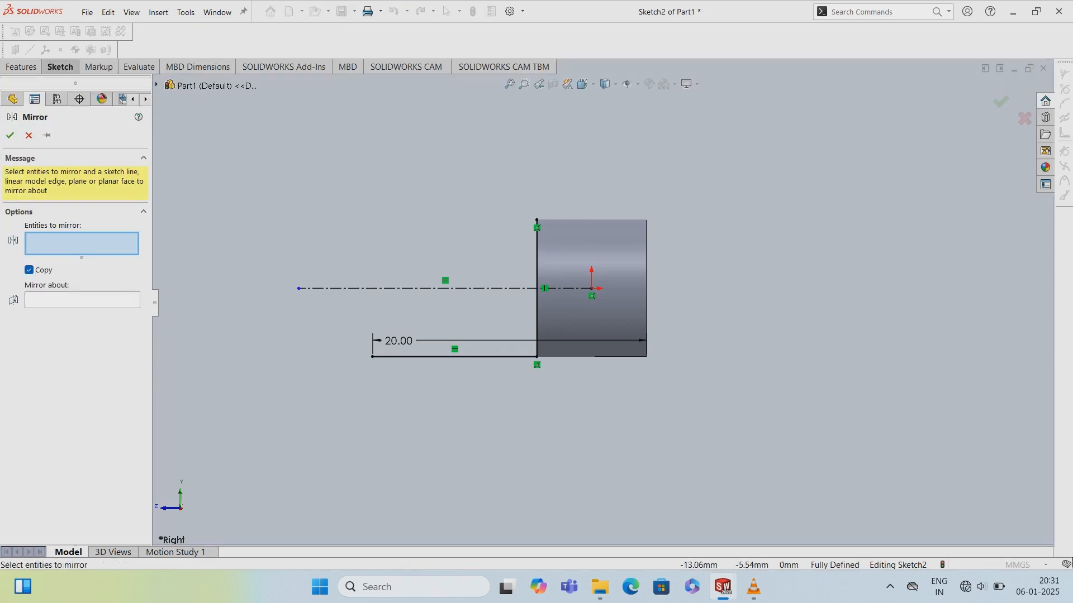
{"action": "left_click", "coordinate": [425, 356]}
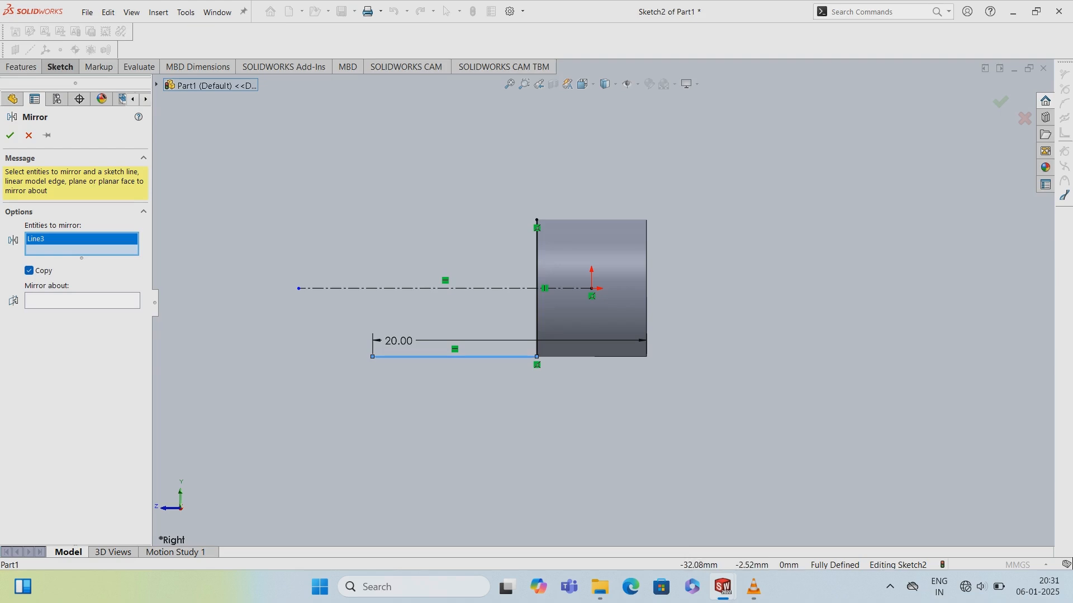
{"action": "left_click", "coordinate": [82, 300]}
{"action": "left_click", "coordinate": [349, 288]}
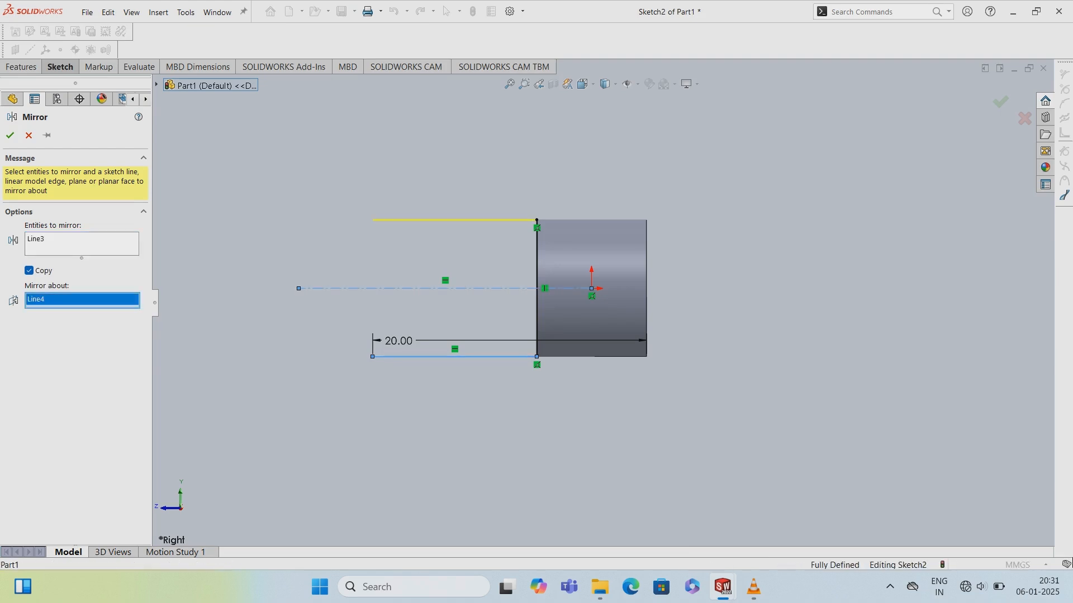
{"action": "left_click", "coordinate": [10, 135]}
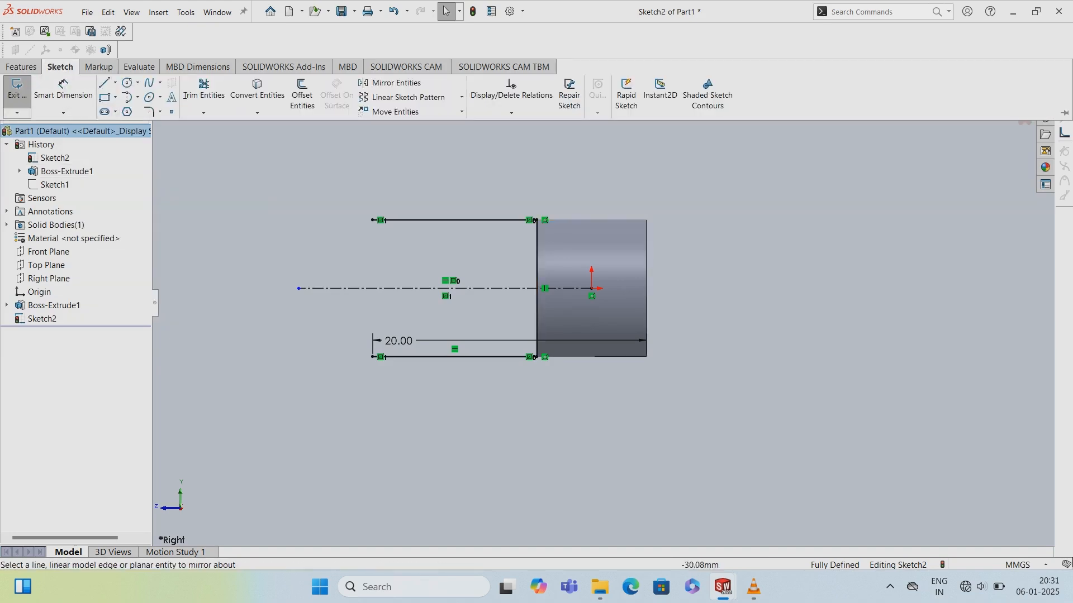
{"action": "left_click", "coordinate": [126, 97]}
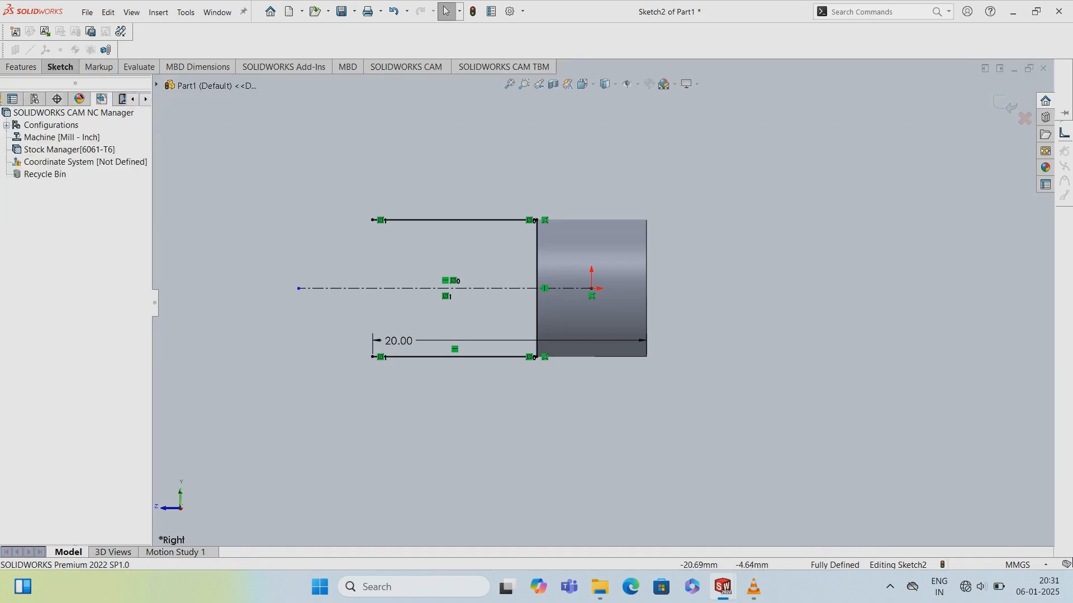
- Close the profile with a semicircular arc of about 5 mm radius joining the outer ends of the two horizontal lines
{"action": "left_click", "coordinate": [373, 357]}
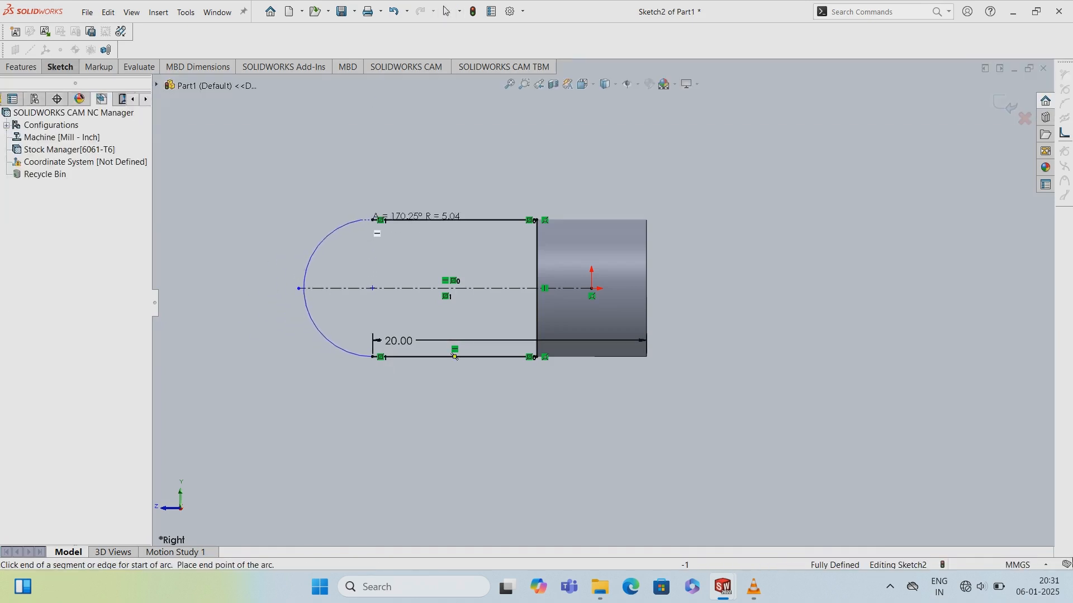
{"action": "left_click", "coordinate": [373, 220]}
{"action": "left_click", "coordinate": [446, 10]}
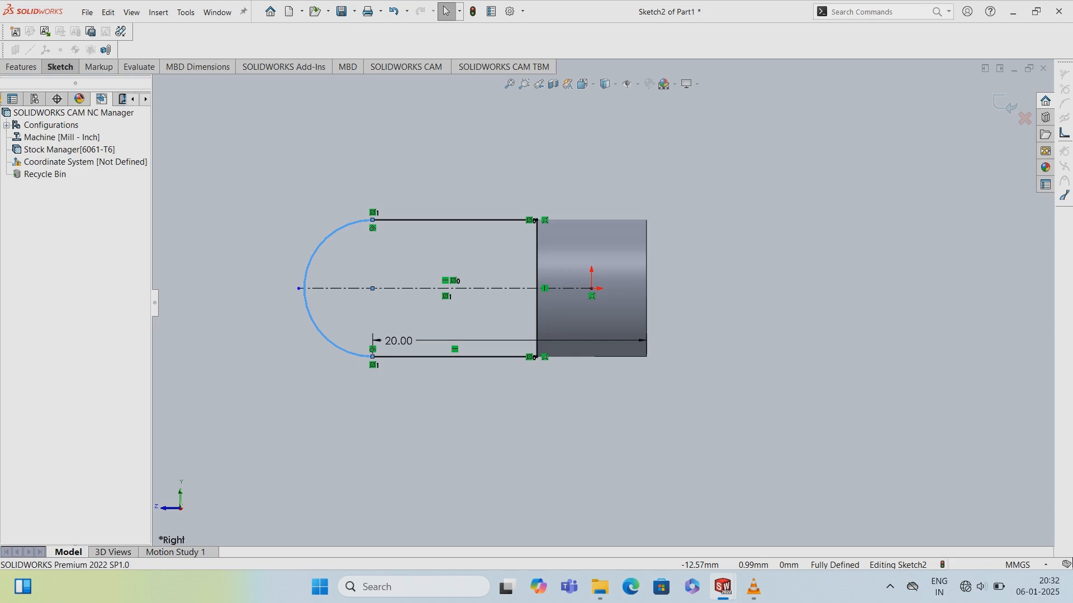
- Exit the profile sketch
{"action": "left_click", "coordinate": [59, 67]}
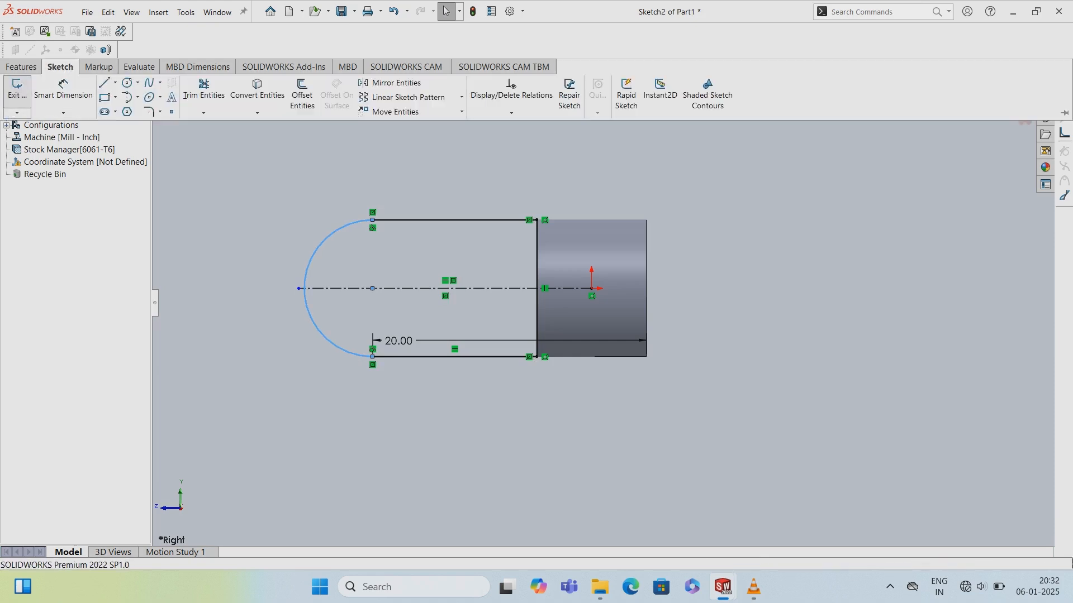
{"action": "left_click", "coordinate": [17, 87]}
{"action": "left_click", "coordinate": [753, 586]}
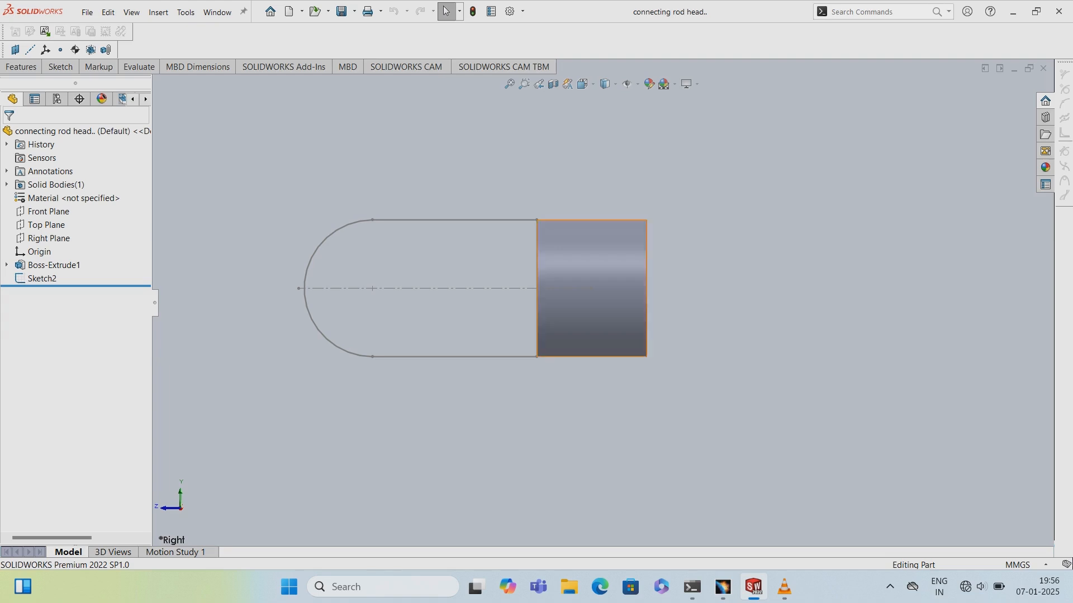
- Extrude the rounded profile with Mid Plane to a depth of 12 mm
{"action": "middle_click_drag", "start_coordinate": [592, 296], "coordinate": [662, 314]}
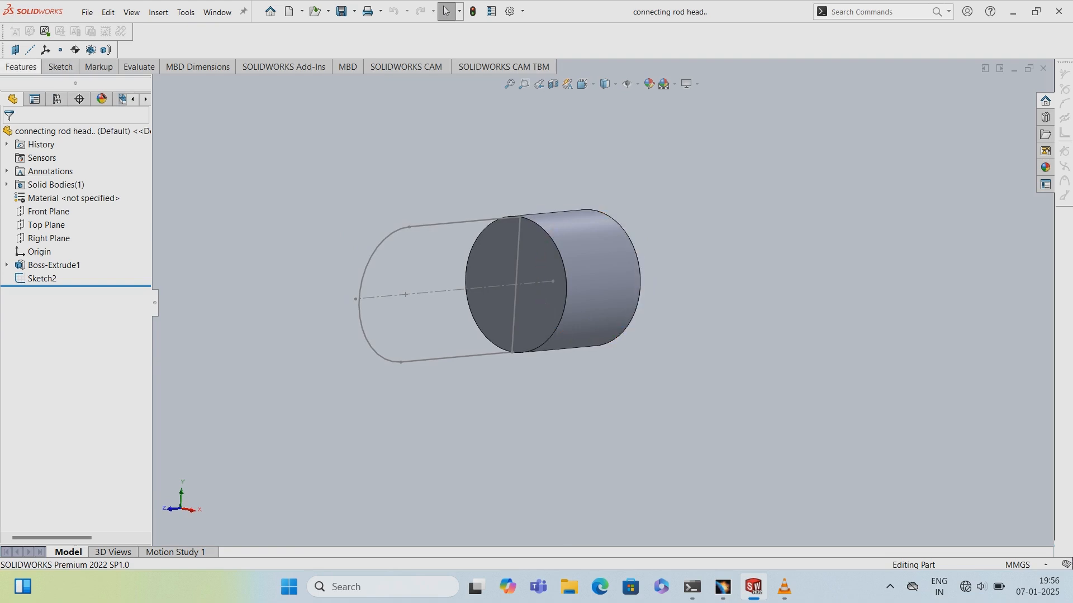
{"action": "left_click", "coordinate": [21, 66]}
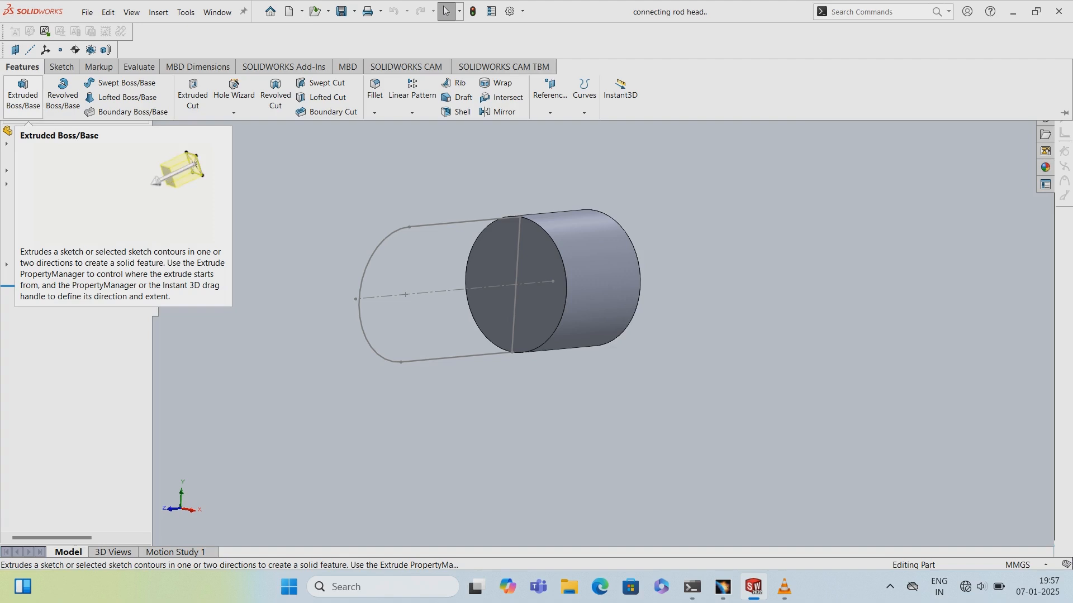
{"action": "left_click", "coordinate": [23, 94]}
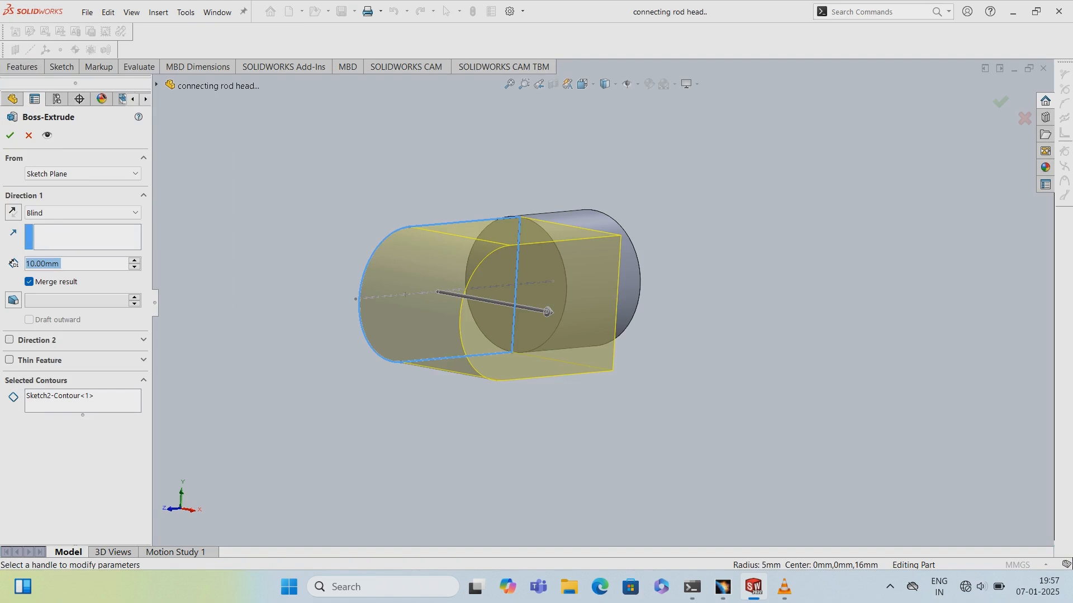
{"action": "key", "text": "BackSpace"}
{"action": "type", "text": "2"}
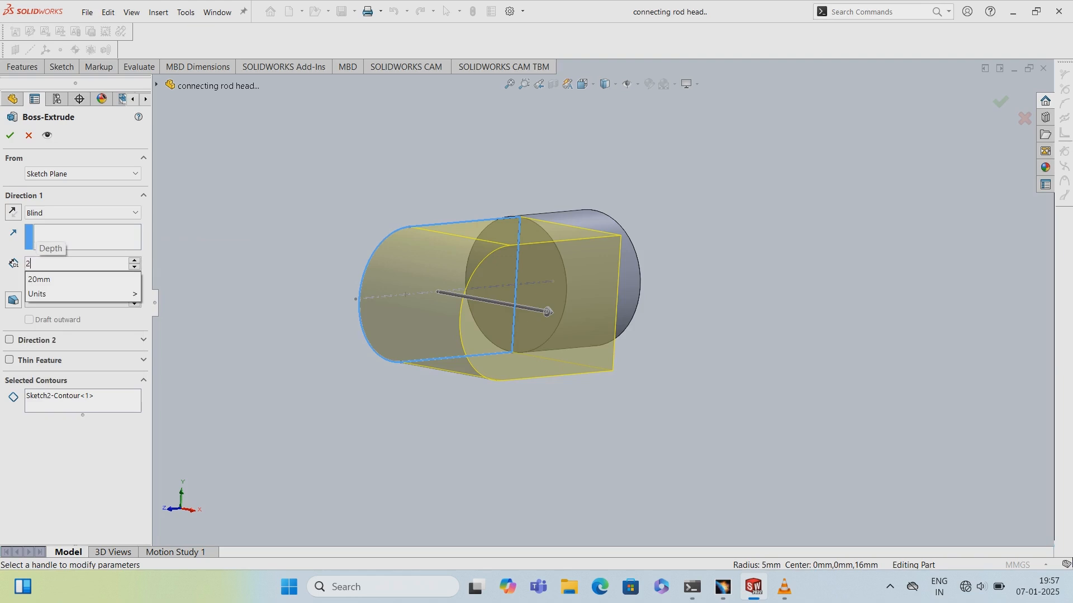
{"action": "left_click", "coordinate": [83, 213]}
{"action": "key", "text": "Return"}
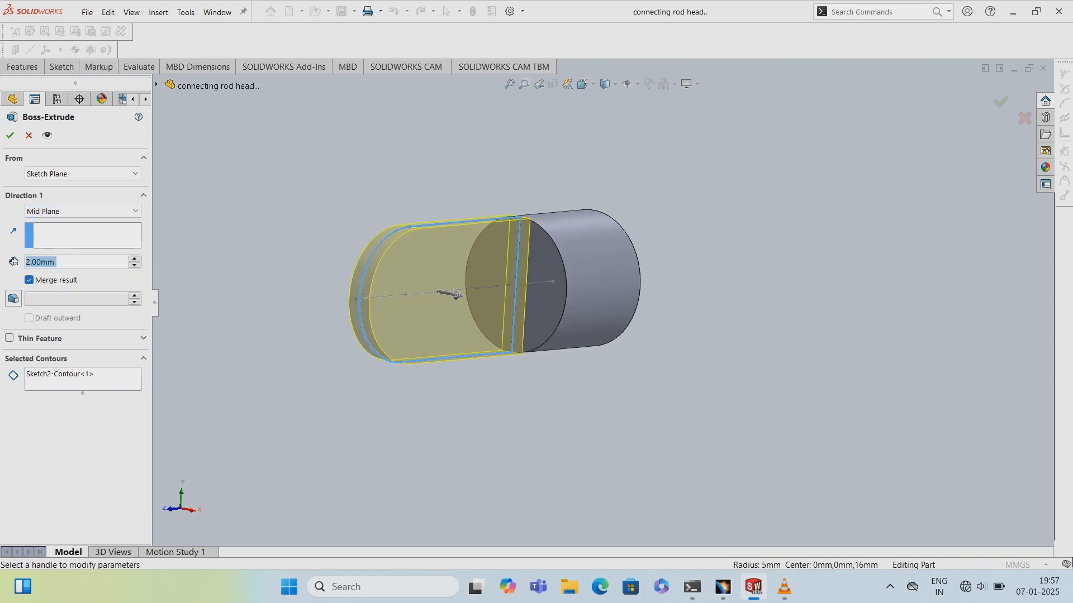
{"action": "scroll", "coordinate": [503, 280], "scroll_direction": "down", "scroll_amount": 2}
{"action": "middle_click_drag", "start_coordinate": [503, 268], "coordinate": [511, 358]}
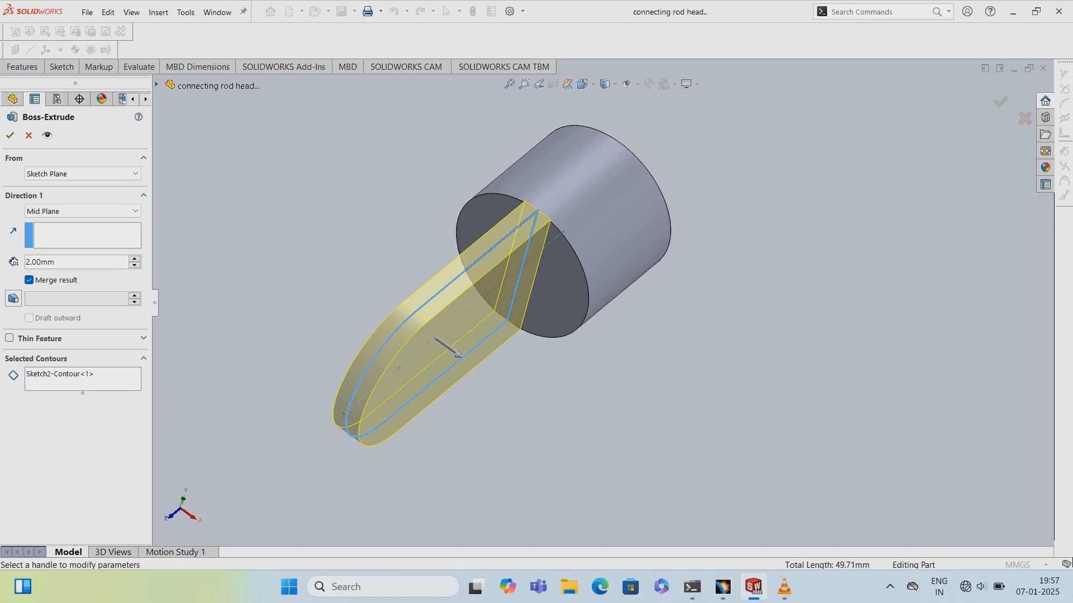
{"action": "left_click_drag", "start_coordinate": [454, 350], "coordinate": [523, 402]}
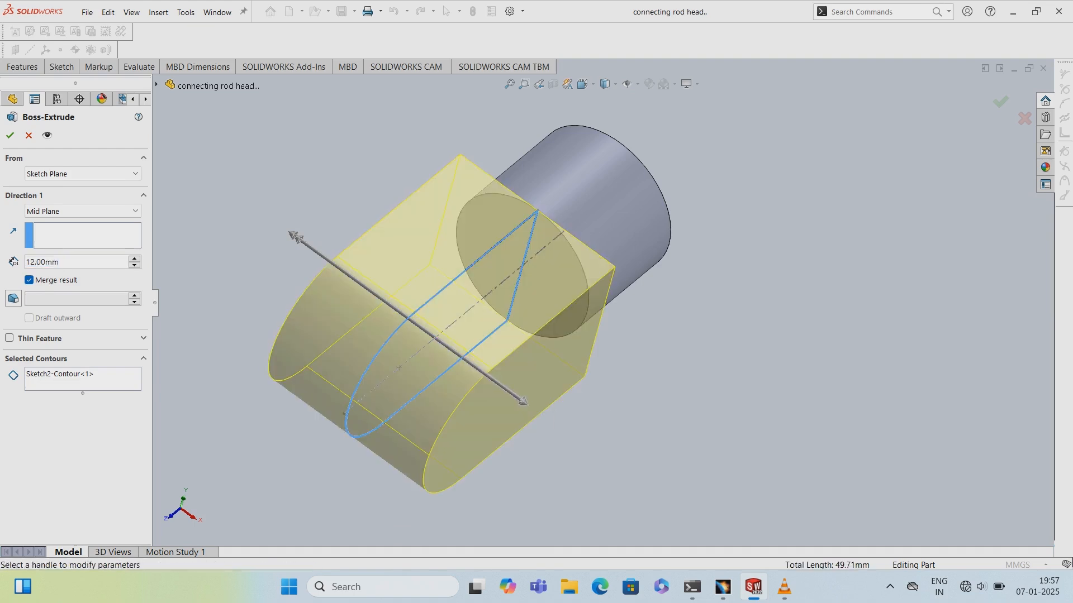
{"action": "left_click", "coordinate": [10, 135]}
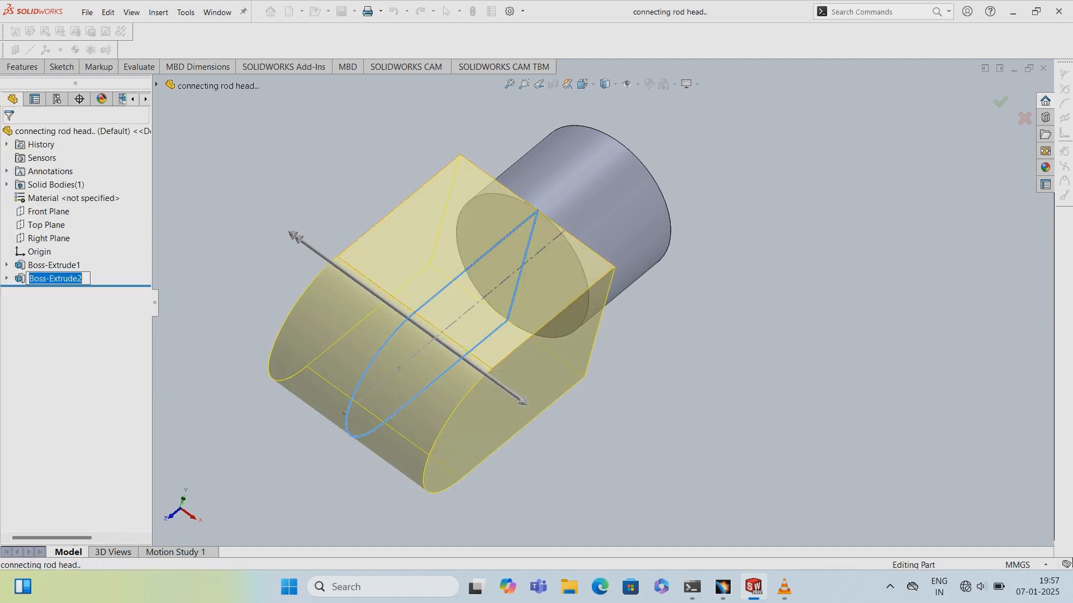
- Start a new sketch on the flat side face of the new rounded extrusion
{"action": "middle_click_drag", "start_coordinate": [475, 251], "coordinate": [486, 229]}
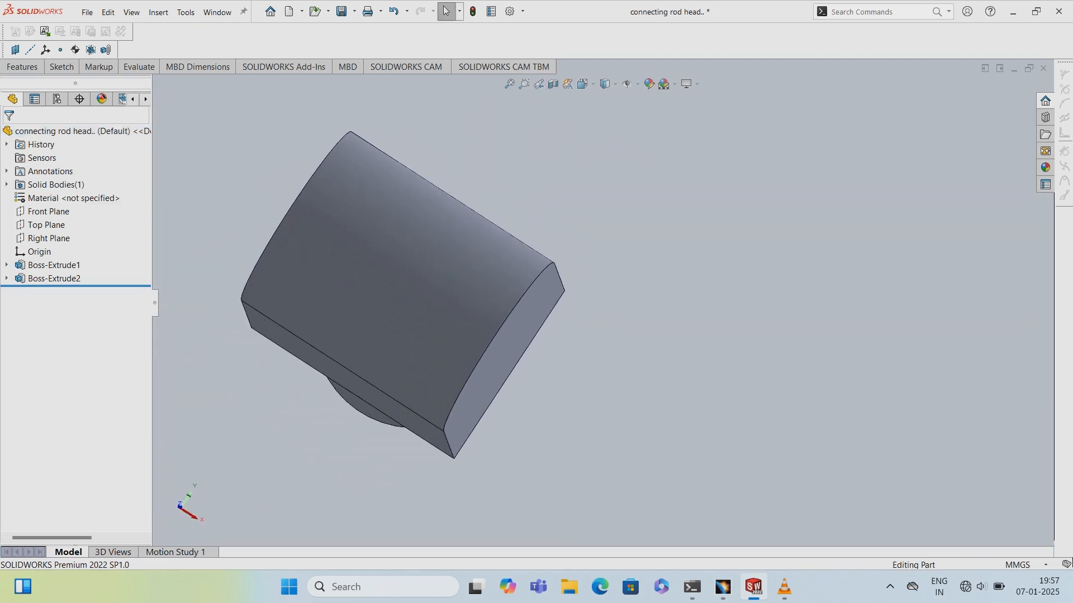
{"action": "middle_click_drag", "start_coordinate": [475, 312], "coordinate": [467, 238]}
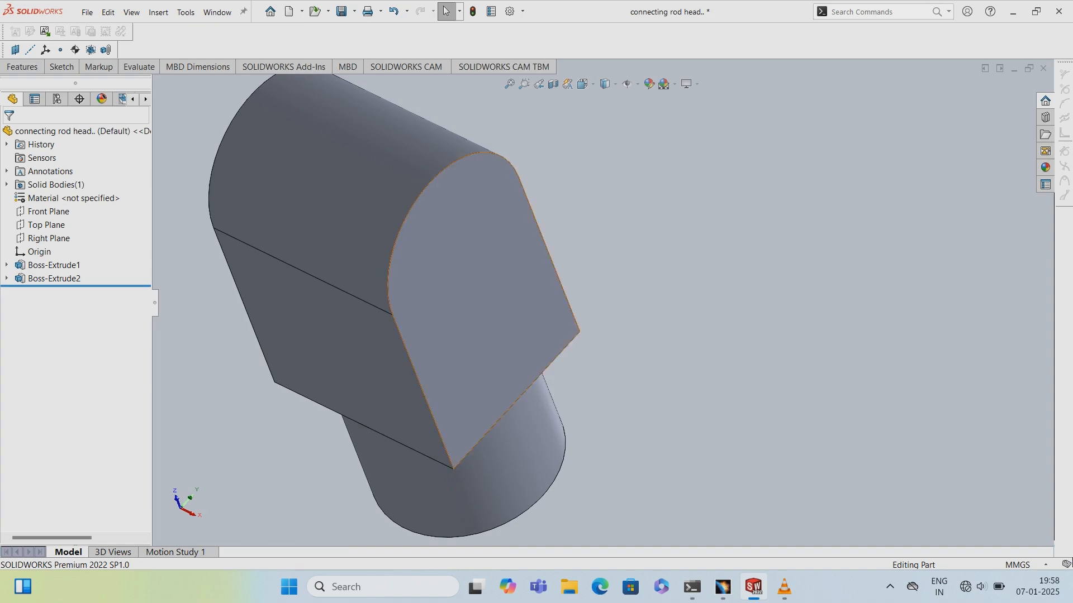
{"action": "right_click", "coordinate": [497, 286]}
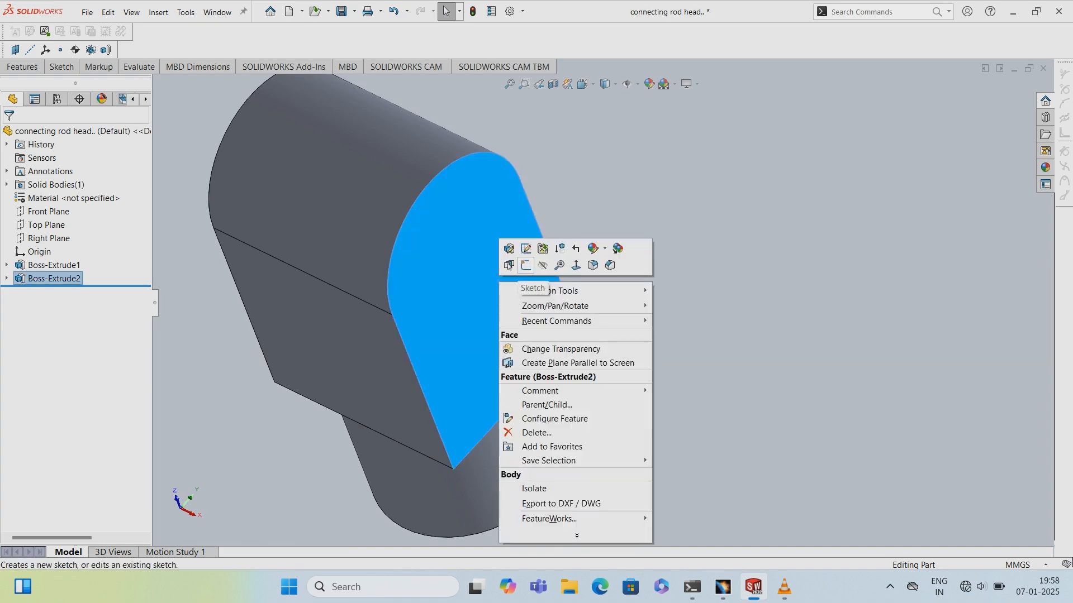
{"action": "left_click", "coordinate": [526, 265]}
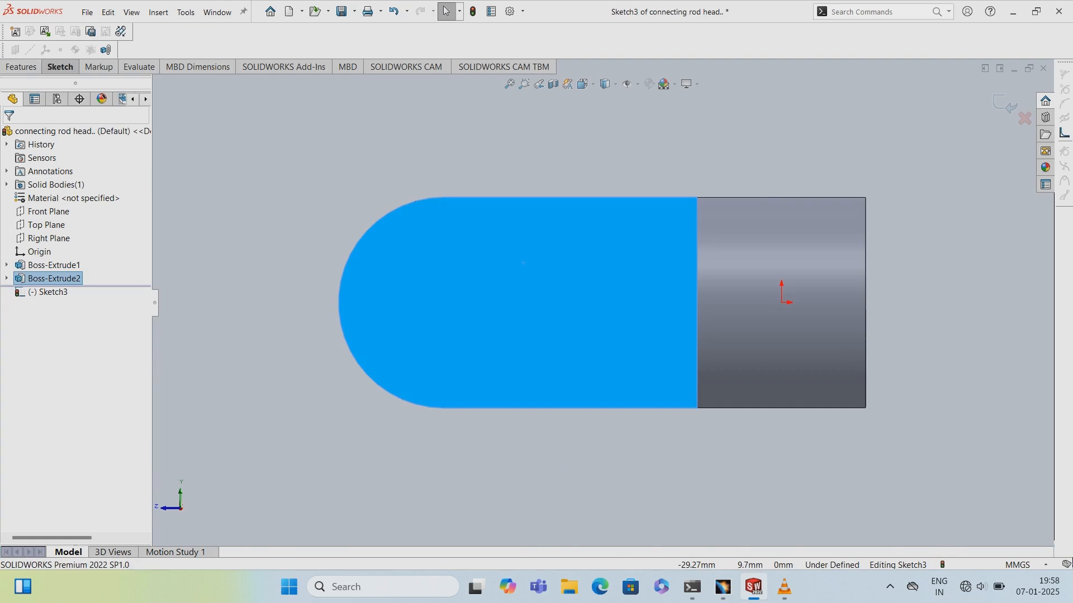
- Draw a circle about 6.7 mm in diameter inside the rounded end of the face
{"action": "left_click", "coordinate": [60, 67]}
{"action": "left_click", "coordinate": [127, 83]}
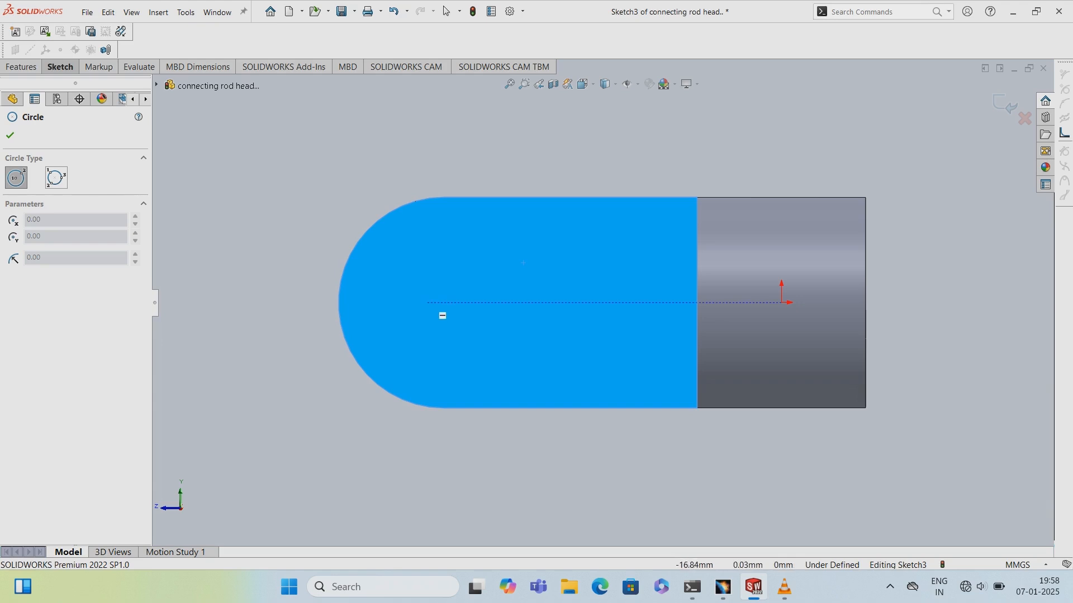
{"action": "left_click", "coordinate": [426, 303]}
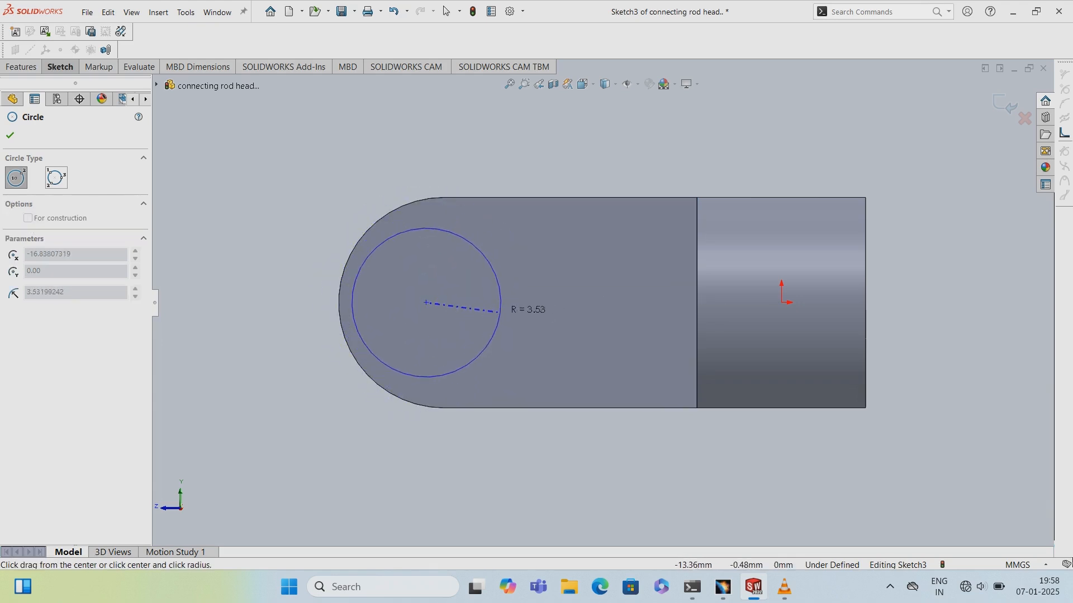
{"action": "left_click", "coordinate": [497, 311]}
{"action": "left_click", "coordinate": [10, 134]}
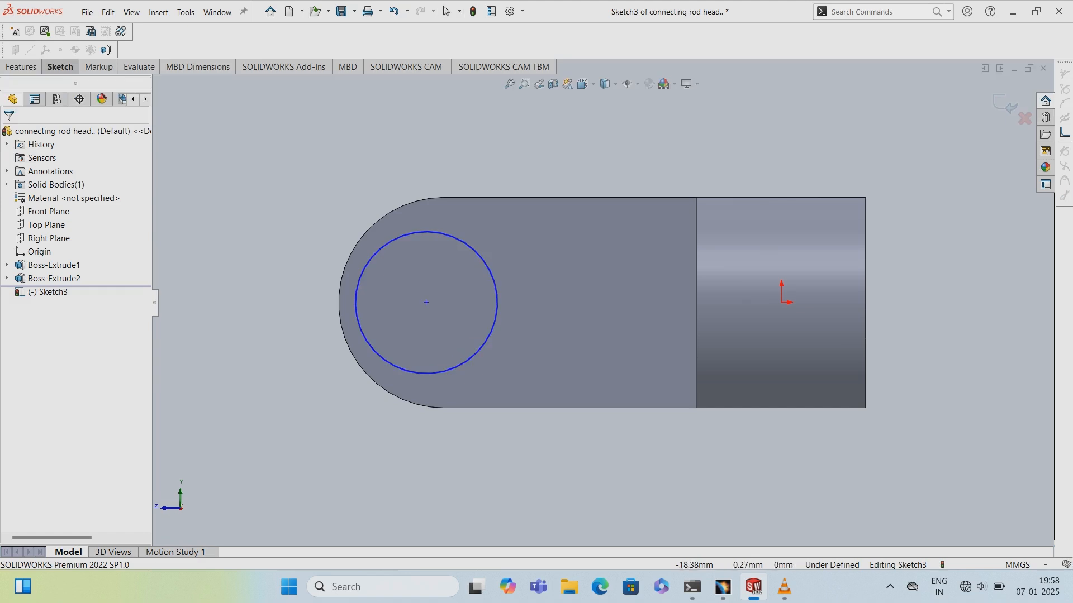
- Dimension the circle's diameter as 4 mm
{"action": "left_click", "coordinate": [482, 349]}
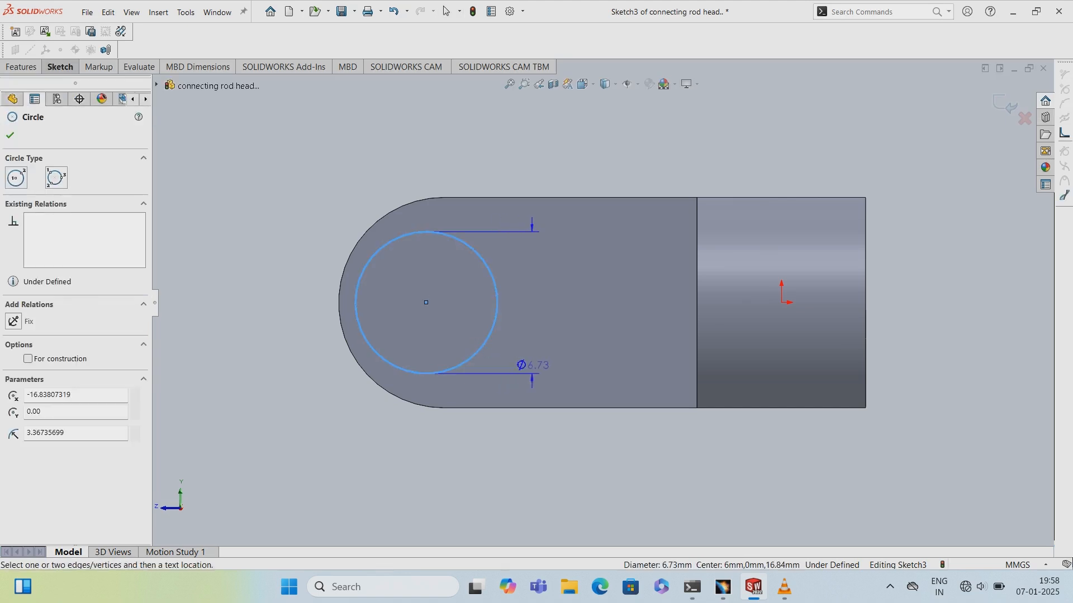
{"action": "left_click", "coordinate": [533, 365]}
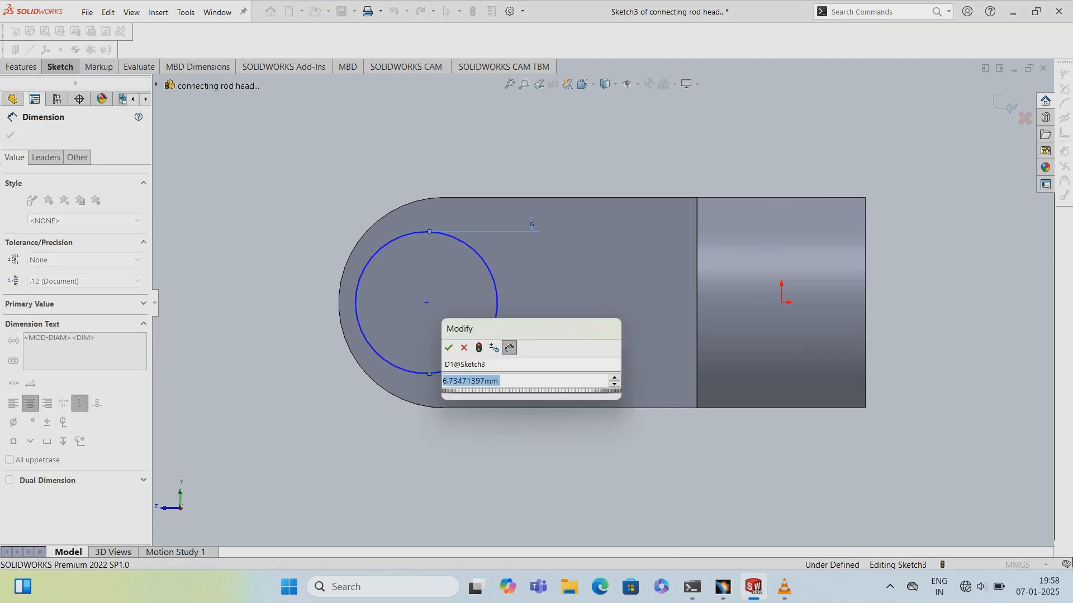
{"action": "key", "text": "BackSpace"}
{"action": "key", "text": "Escape"}
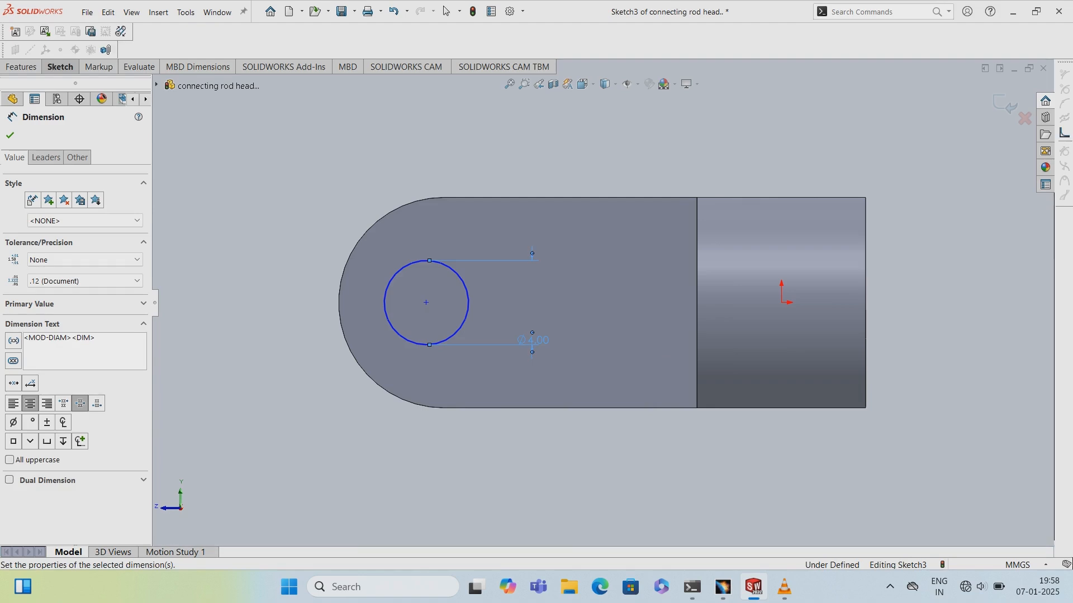
{"action": "left_click", "coordinate": [446, 11]}
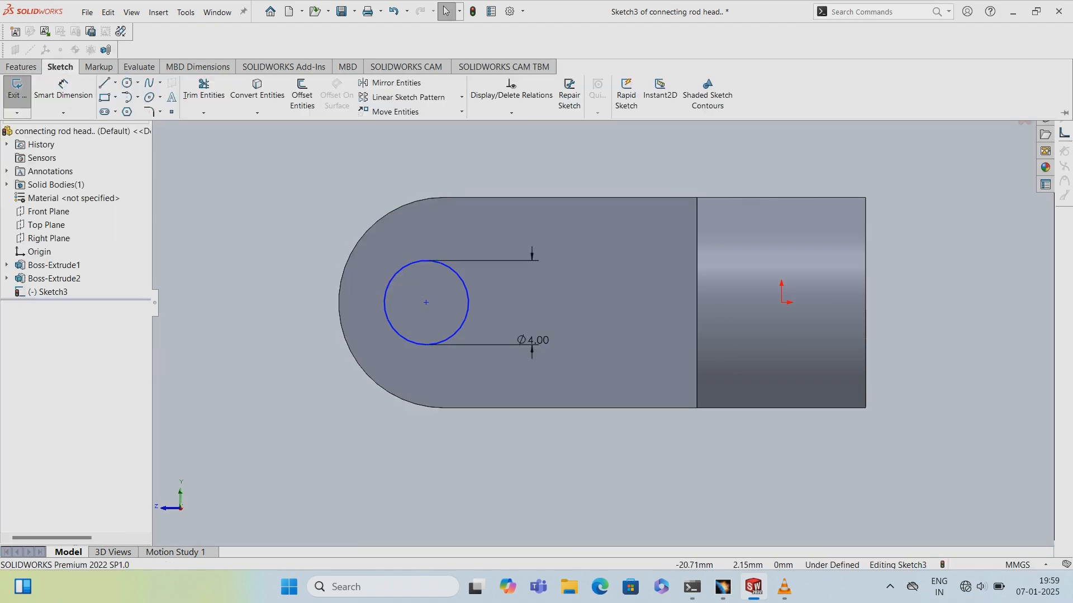
- Convert the rounded end's arc edge into the sketch with Convert Entities
{"action": "left_click", "coordinate": [257, 90]}
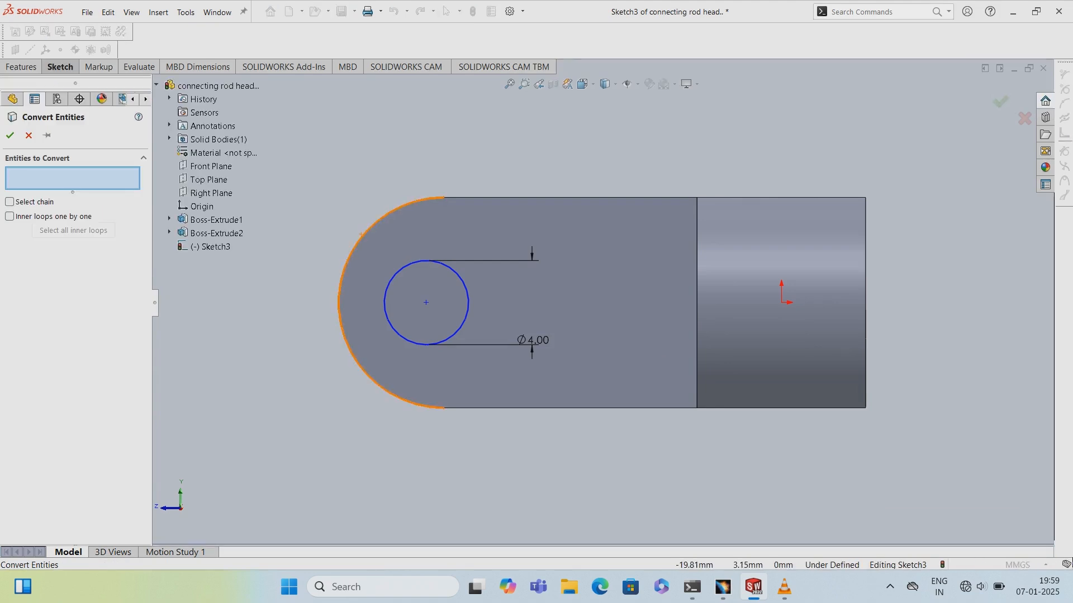
{"action": "left_click", "coordinate": [347, 263]}
{"action": "left_click", "coordinate": [10, 135]}
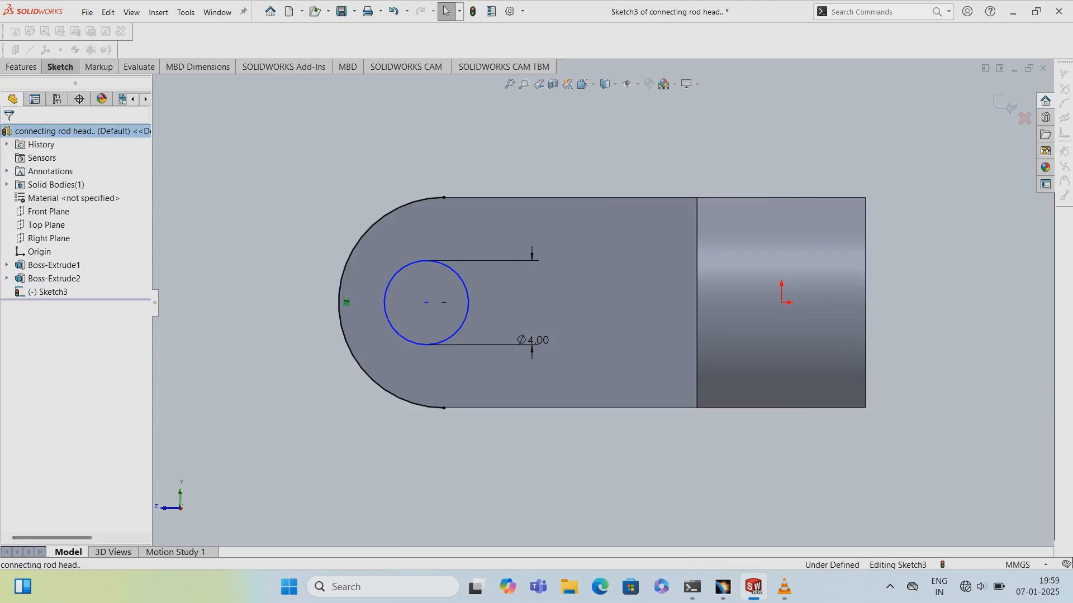
{"action": "left_click", "coordinate": [346, 302]}
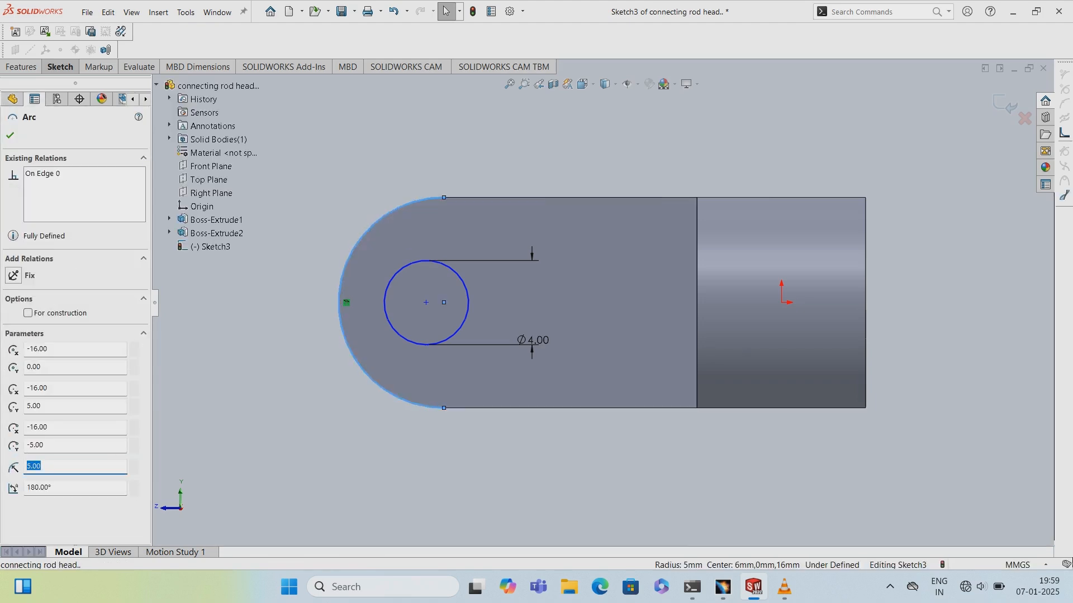
{"action": "right_click", "coordinate": [349, 256]}
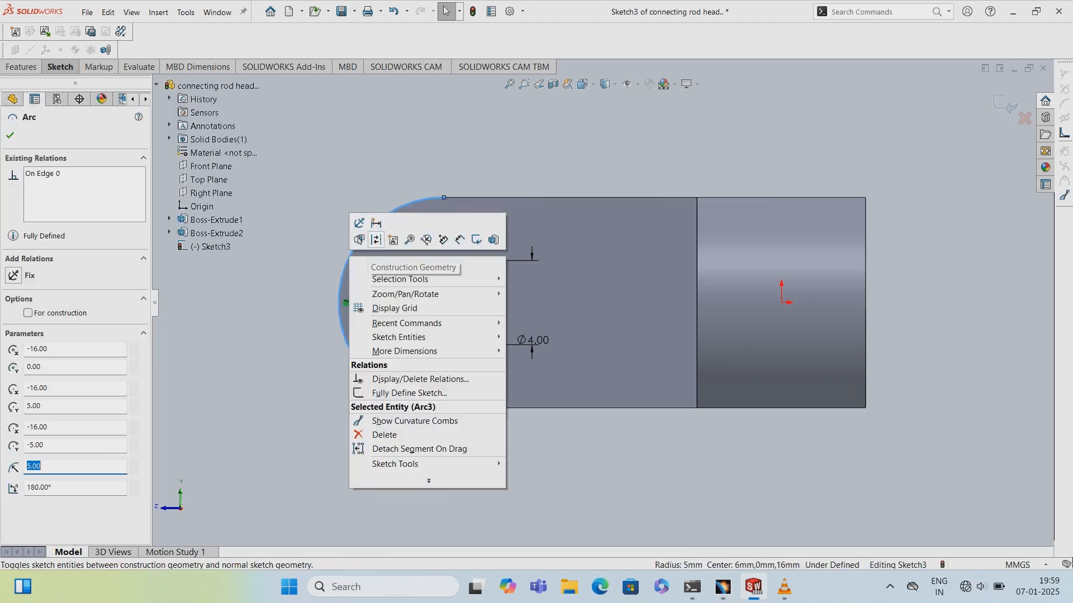
{"action": "key", "text": "Escape"}
{"action": "key", "text": "Escape"}
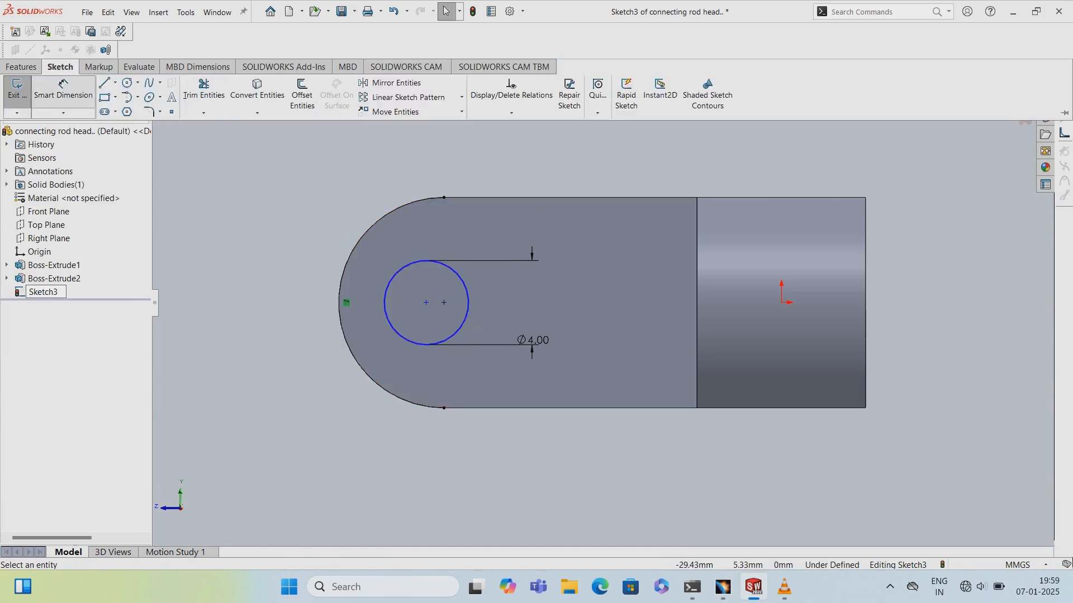
- Set the distance between the circle's centre and the converted arc's centre to 0 mm
{"action": "left_click", "coordinate": [426, 302]}
{"action": "left_click", "coordinate": [444, 302]}
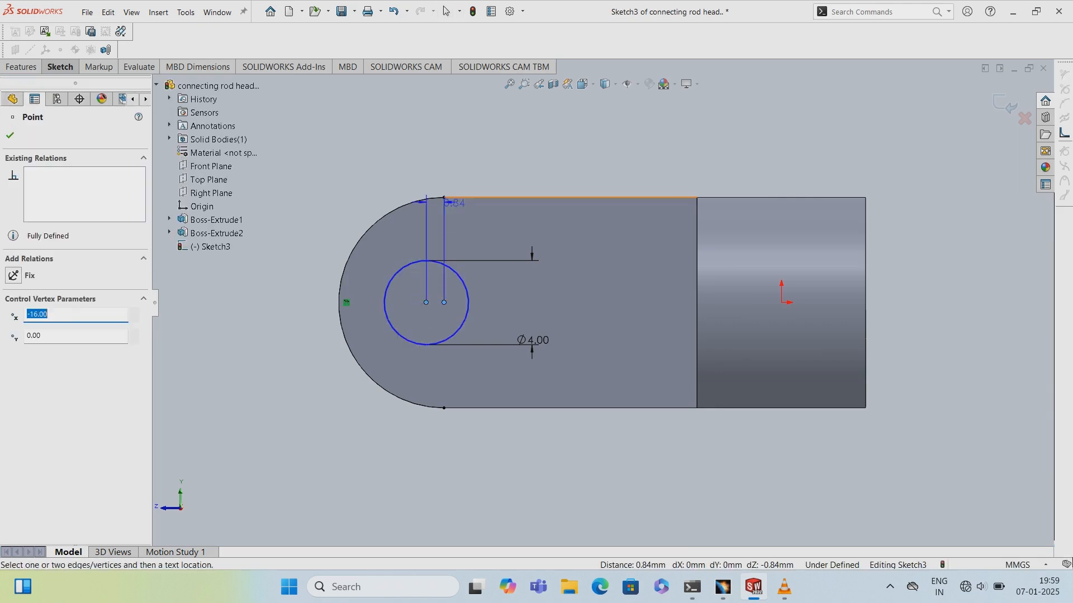
{"action": "left_click", "coordinate": [453, 167]}
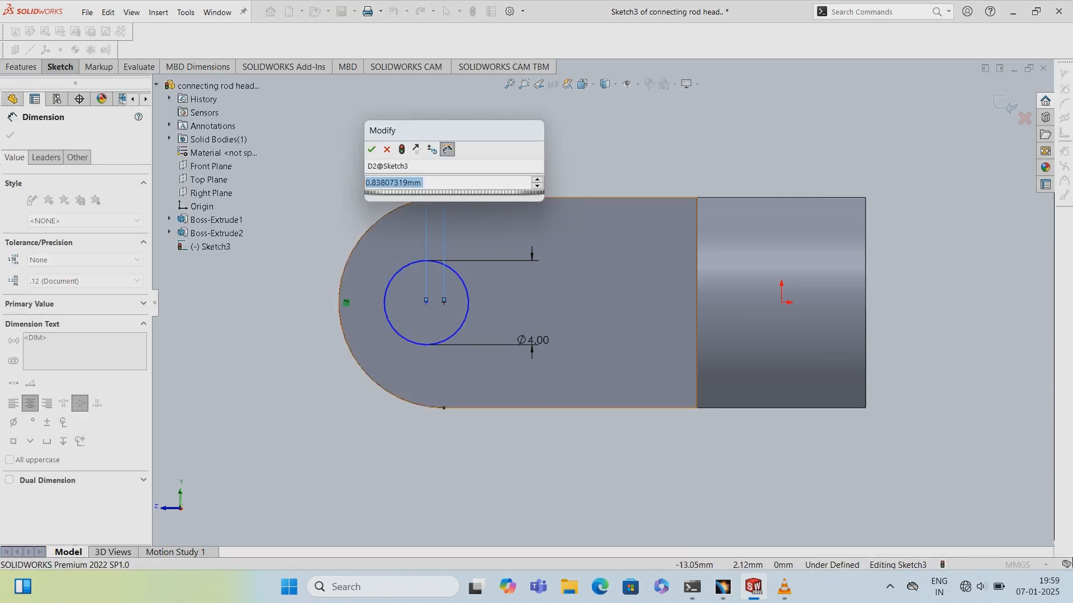
{"action": "type", "text": "0"}
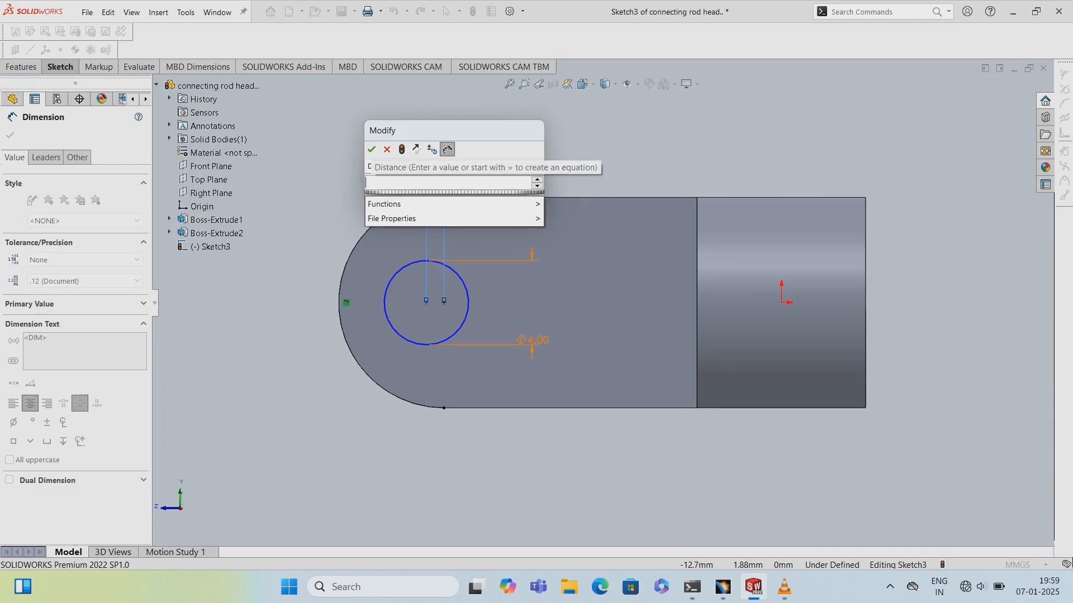
{"action": "key", "text": "Return"}
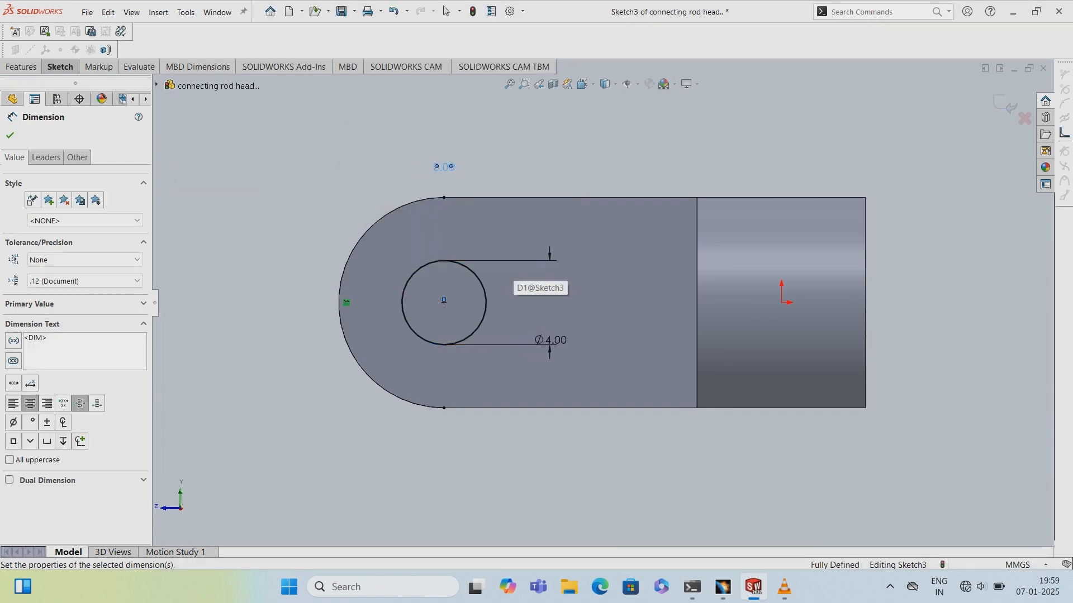
- Exit the hole sketch
{"action": "middle_click_drag", "start_coordinate": [847, 349], "coordinate": [937, 343]}
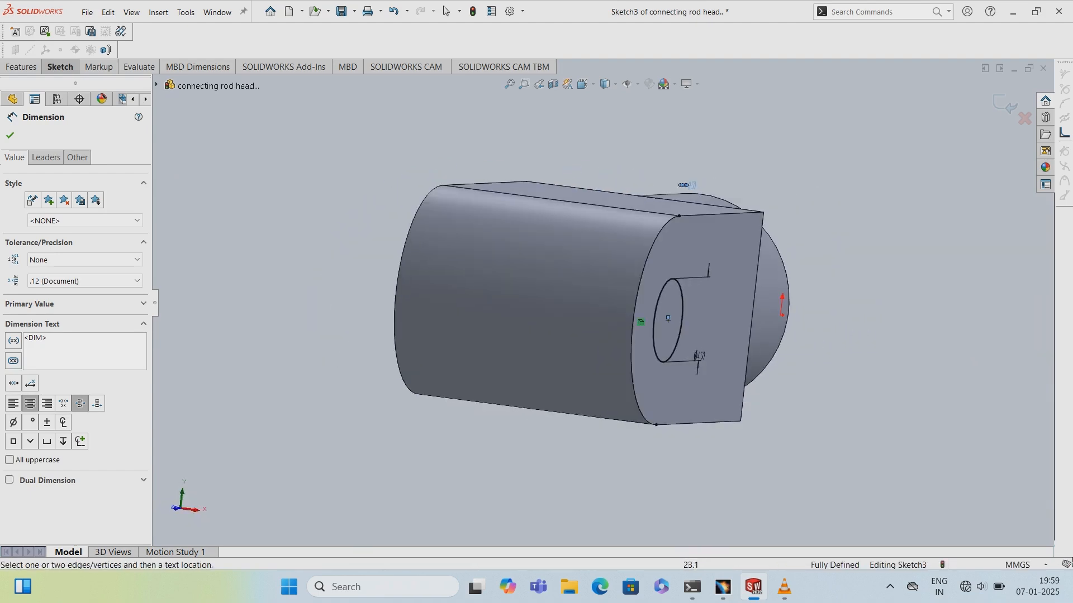
{"action": "left_click", "coordinate": [10, 135]}
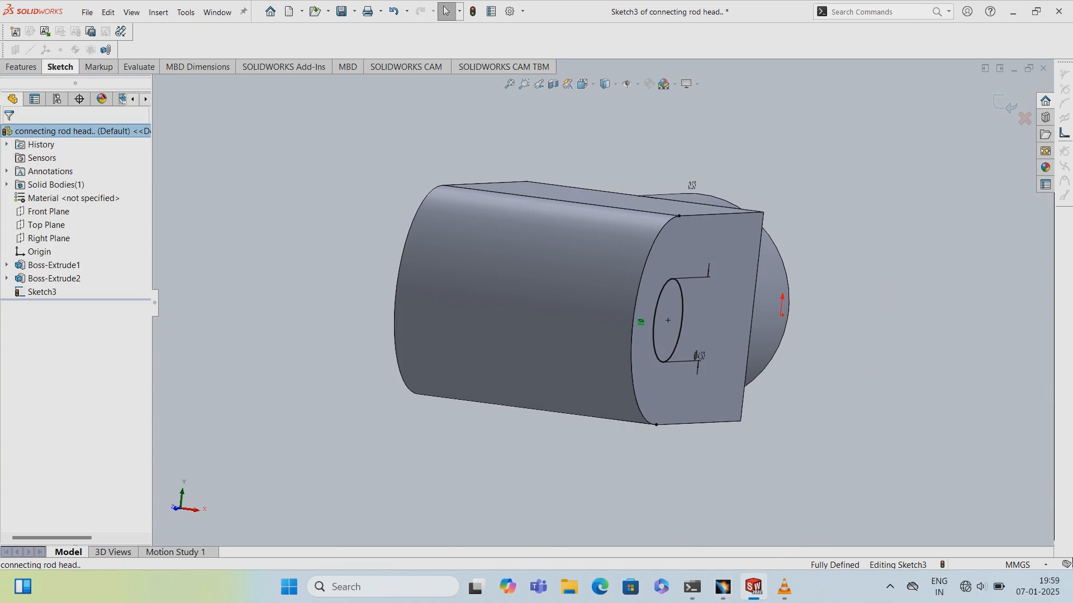
{"action": "left_click", "coordinate": [60, 67]}
{"action": "left_click", "coordinate": [15, 88]}
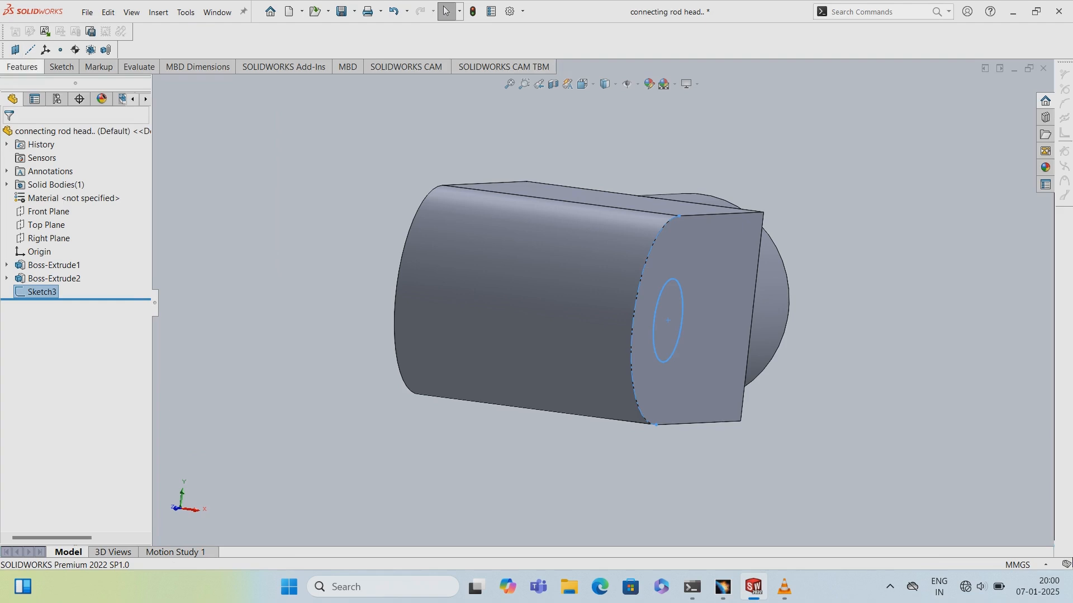
- Cut-extrude the 4 mm hole sketch with the Through All end condition
{"action": "left_click", "coordinate": [22, 67]}
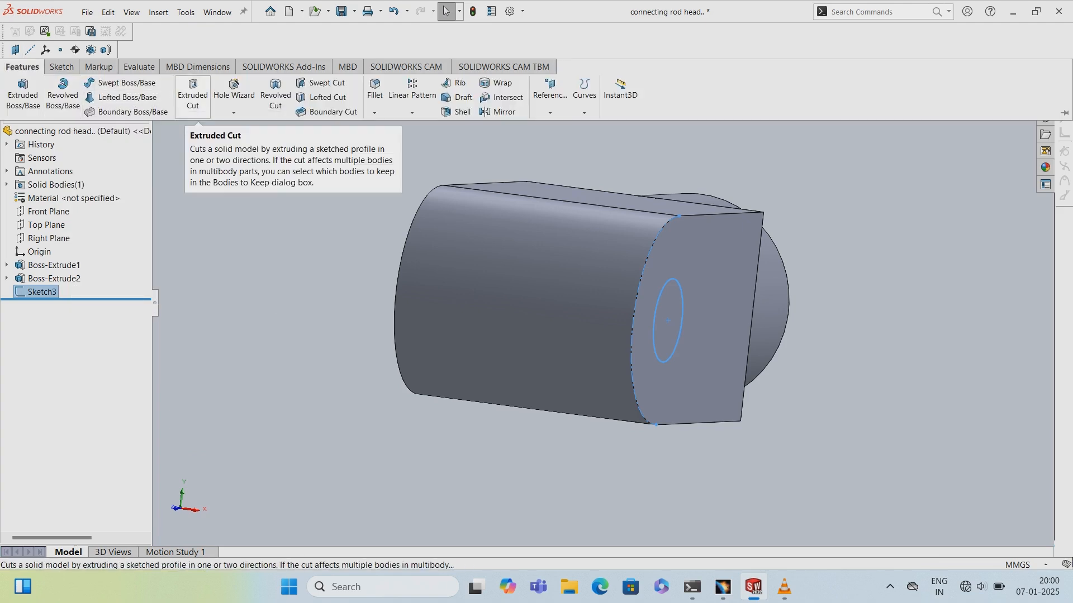
{"action": "left_click", "coordinate": [193, 94]}
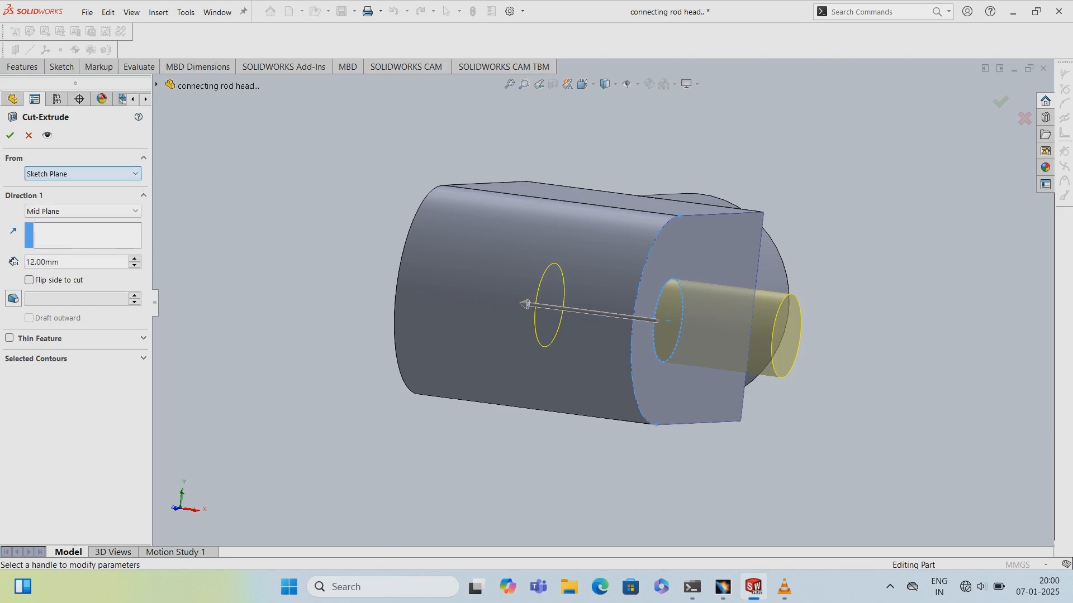
{"action": "left_click", "coordinate": [82, 174]}
{"action": "left_click", "coordinate": [82, 174]}
{"action": "left_click", "coordinate": [83, 211]}
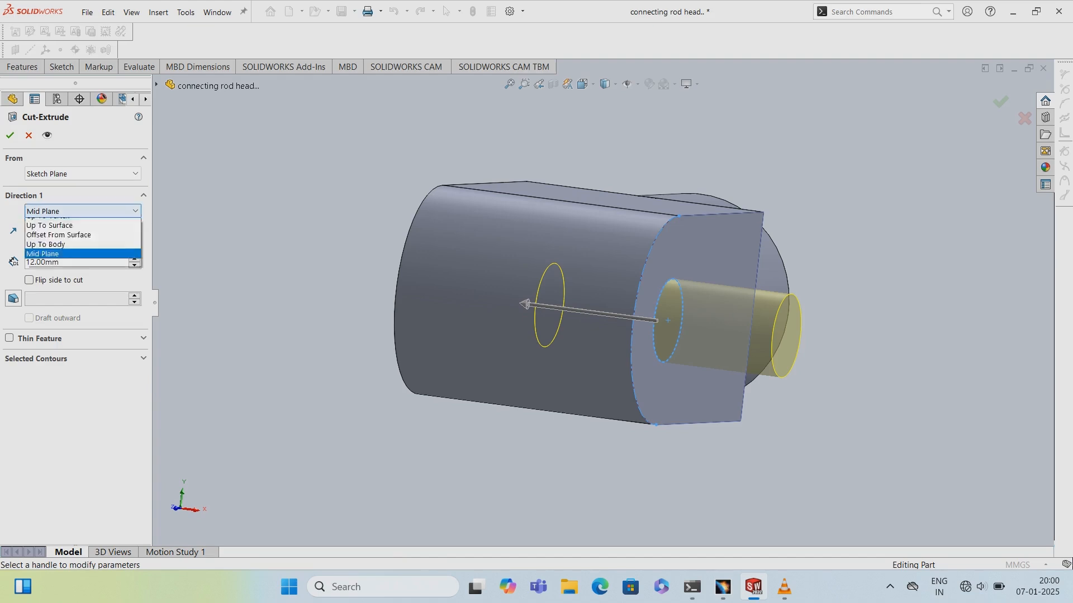
{"action": "left_click", "coordinate": [45, 233]}
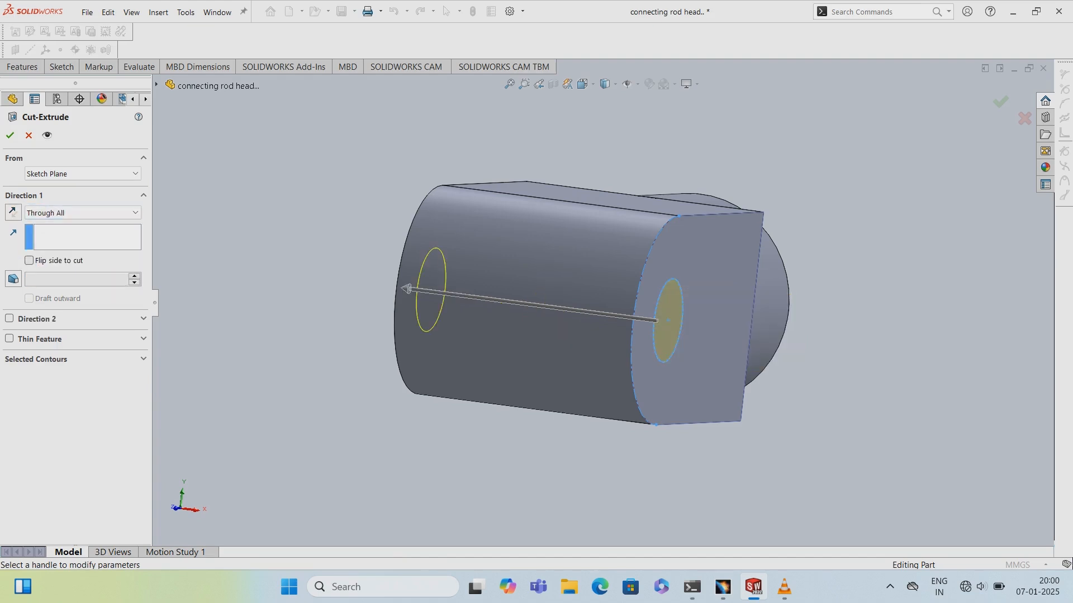
{"action": "left_click", "coordinate": [10, 136]}
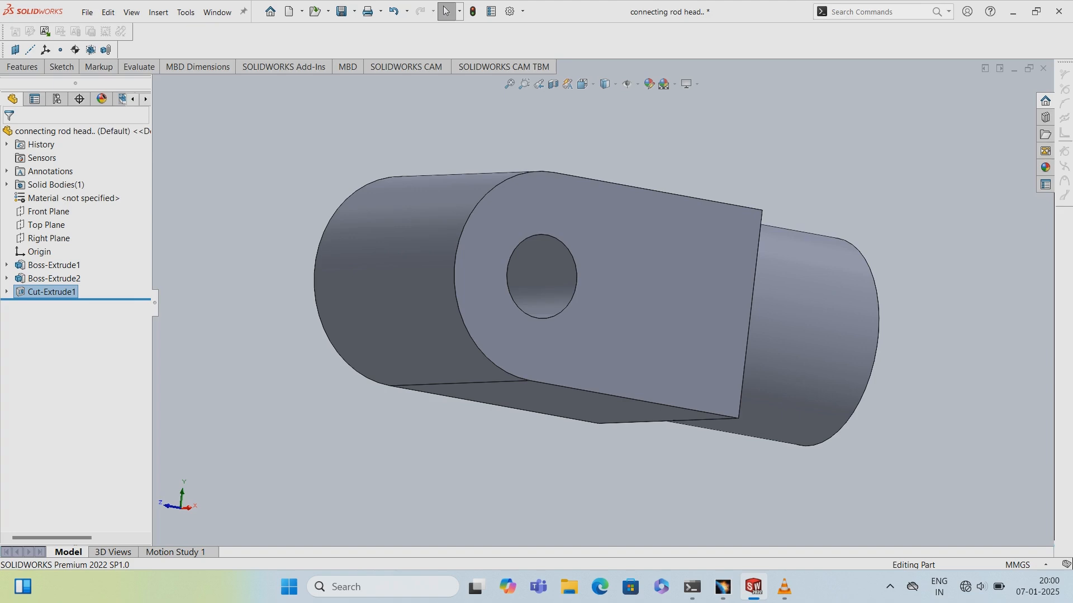
- Open a new sketch on the arm's flat top face
{"action": "scroll", "coordinate": [728, 494], "scroll_direction": "down", "scroll_amount": 1}
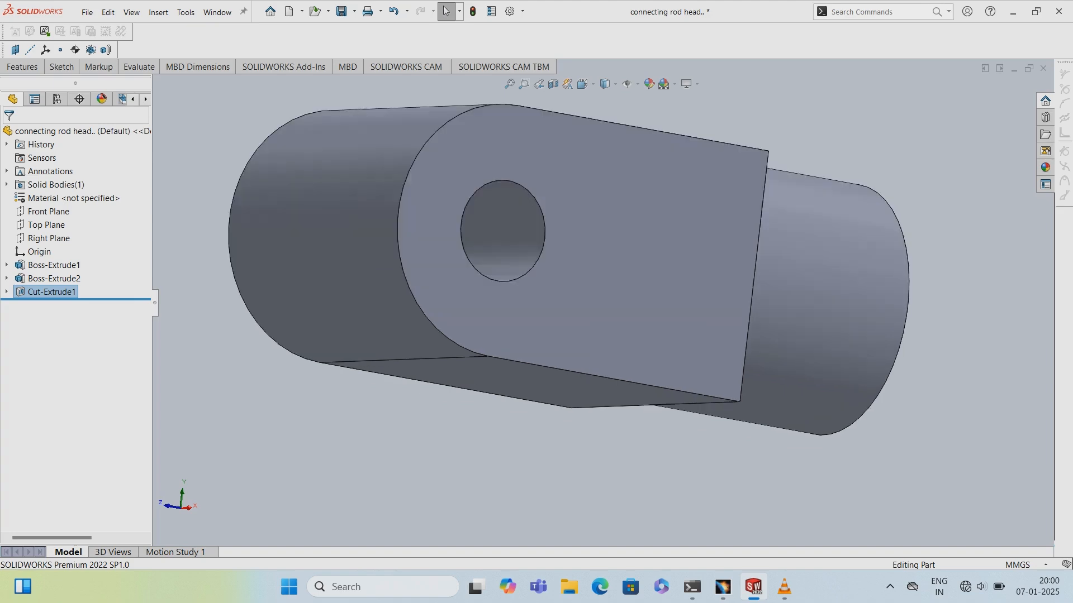
{"action": "middle_click_drag", "start_coordinate": [728, 494], "coordinate": [810, 329]}
{"action": "left_click", "coordinate": [616, 310]}
{"action": "right_click", "coordinate": [616, 310]}
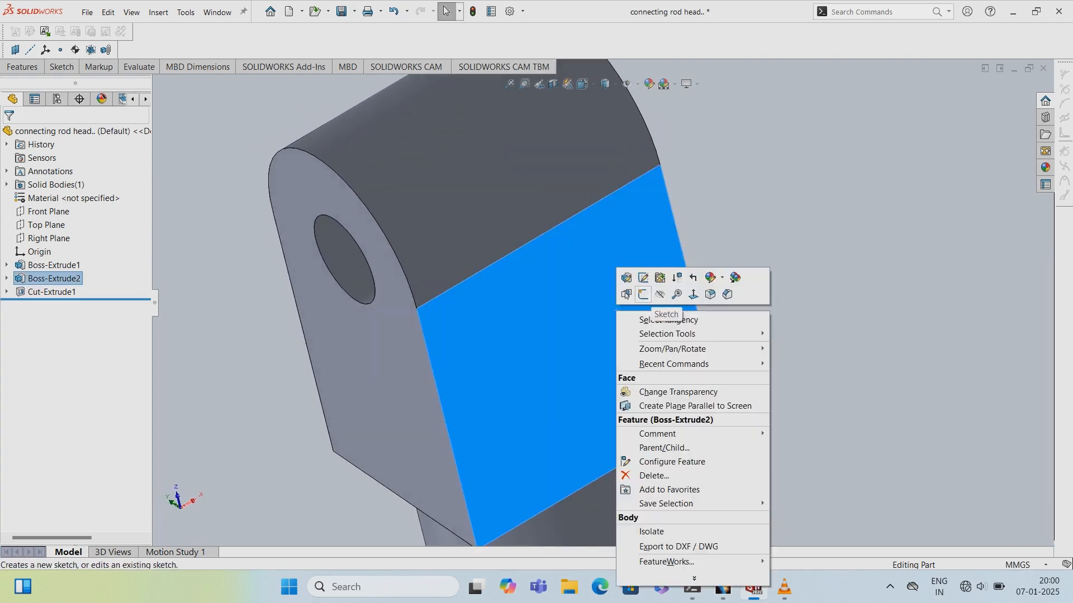
{"action": "left_click", "coordinate": [665, 314]}
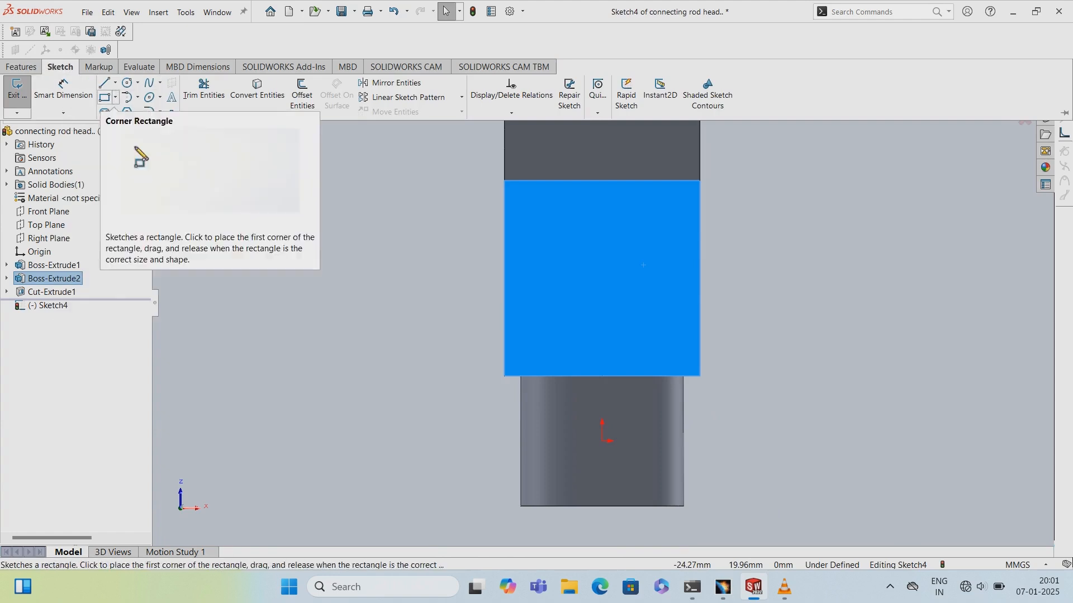
- Sketch a corner rectangle on the arm face, about 5.6 mm wide and 12 mm tall
{"action": "left_click", "coordinate": [106, 98]}
{"action": "left_click", "coordinate": [559, 334]}
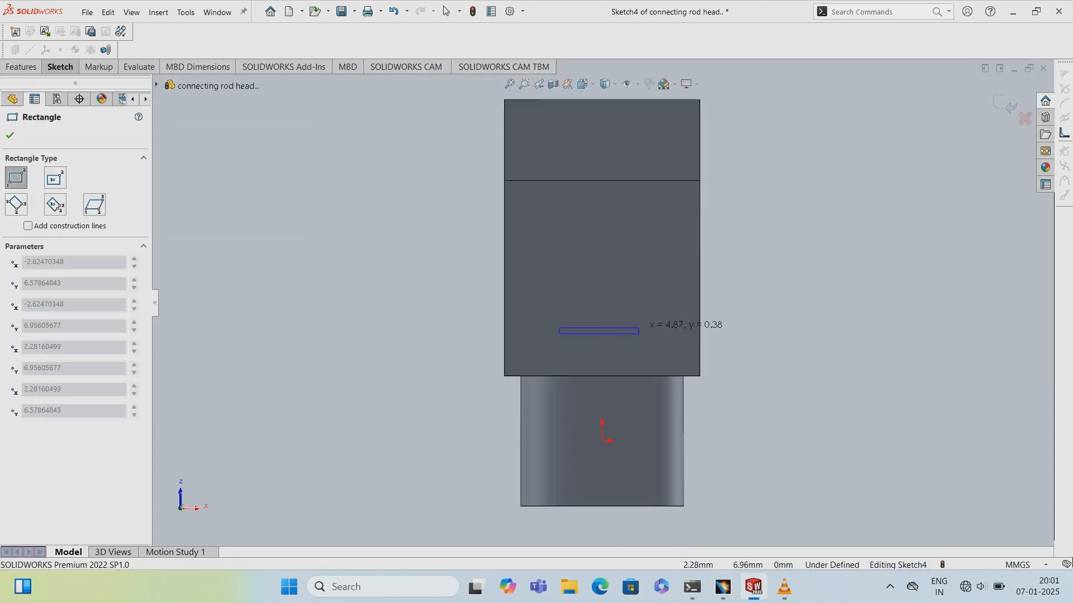
{"action": "left_click", "coordinate": [650, 137]}
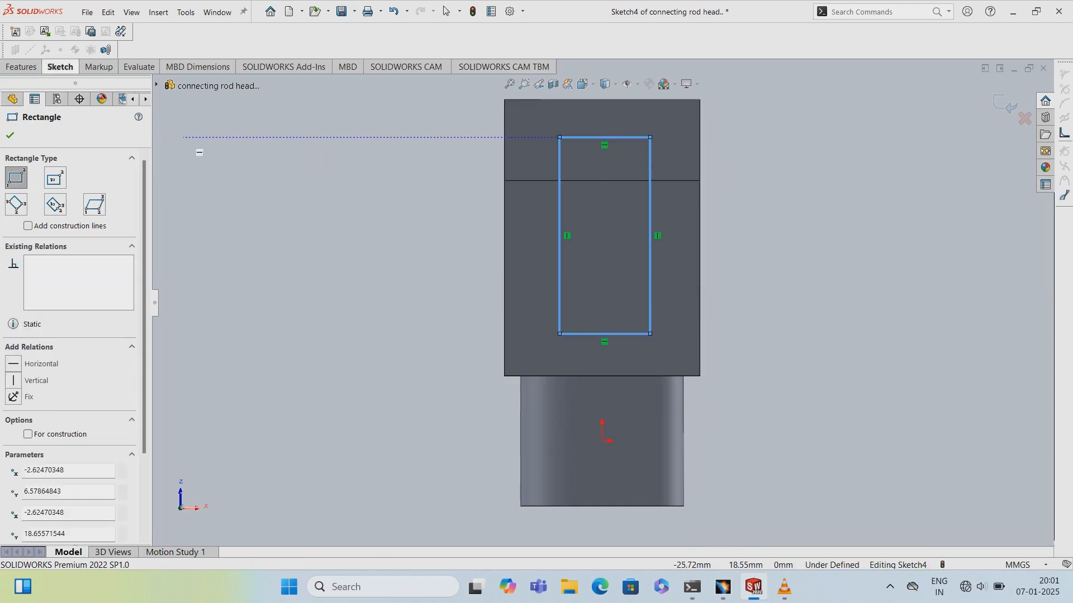
{"action": "key", "text": "Escape"}
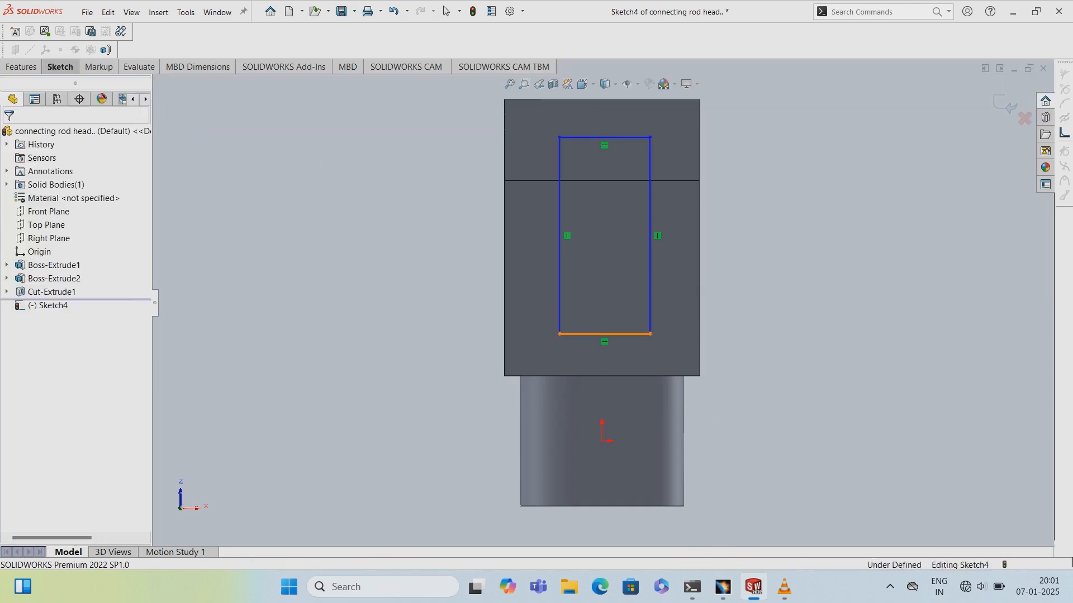
- Dimension the rectangle's bottom edge 4 mm from the arm's lower edge
{"action": "left_click", "coordinate": [604, 334]}
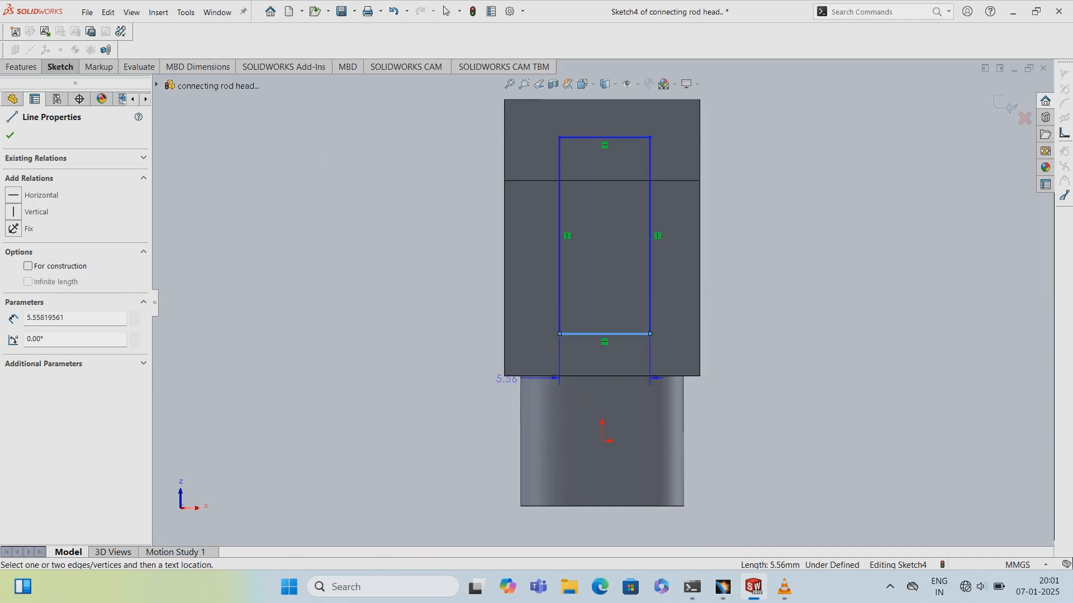
{"action": "left_click", "coordinate": [505, 376]}
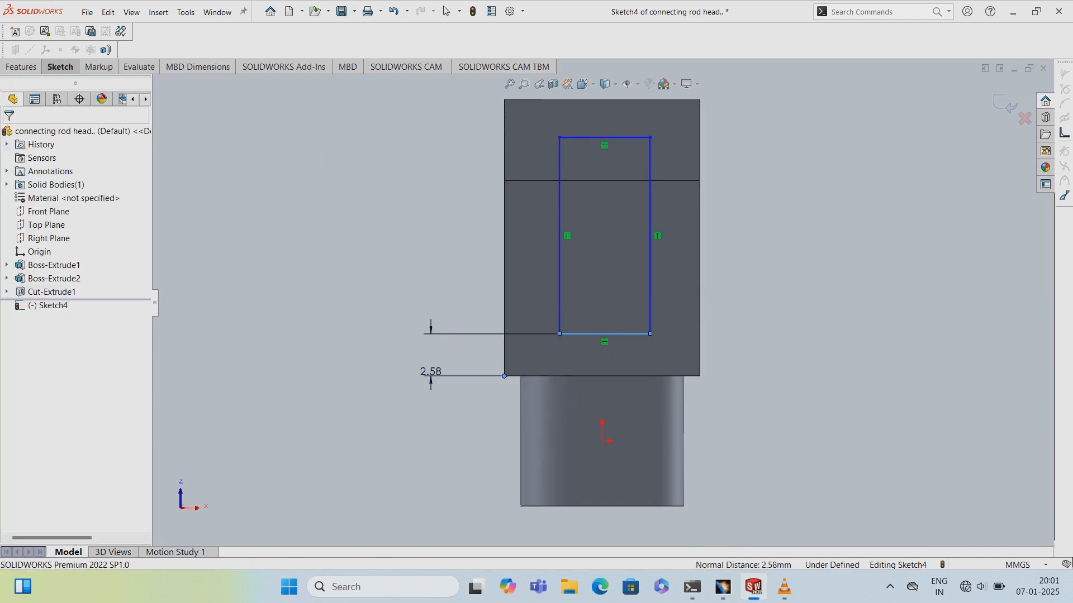
{"action": "left_click", "coordinate": [430, 358]}
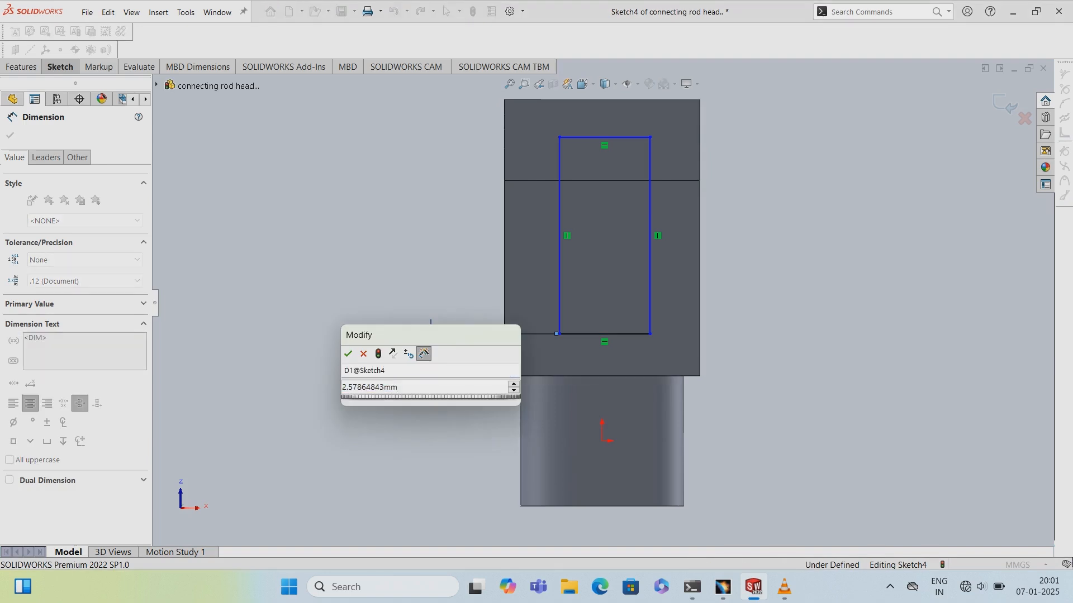
{"action": "key", "text": "BackSpace"}
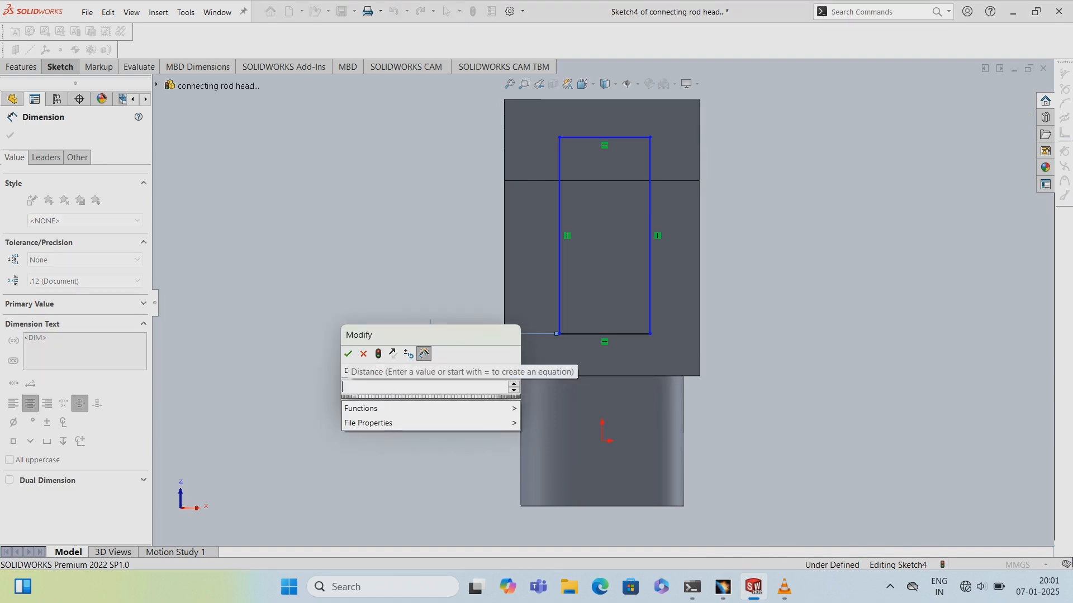
{"action": "type", "text": "4"}
{"action": "key", "text": "Return"}
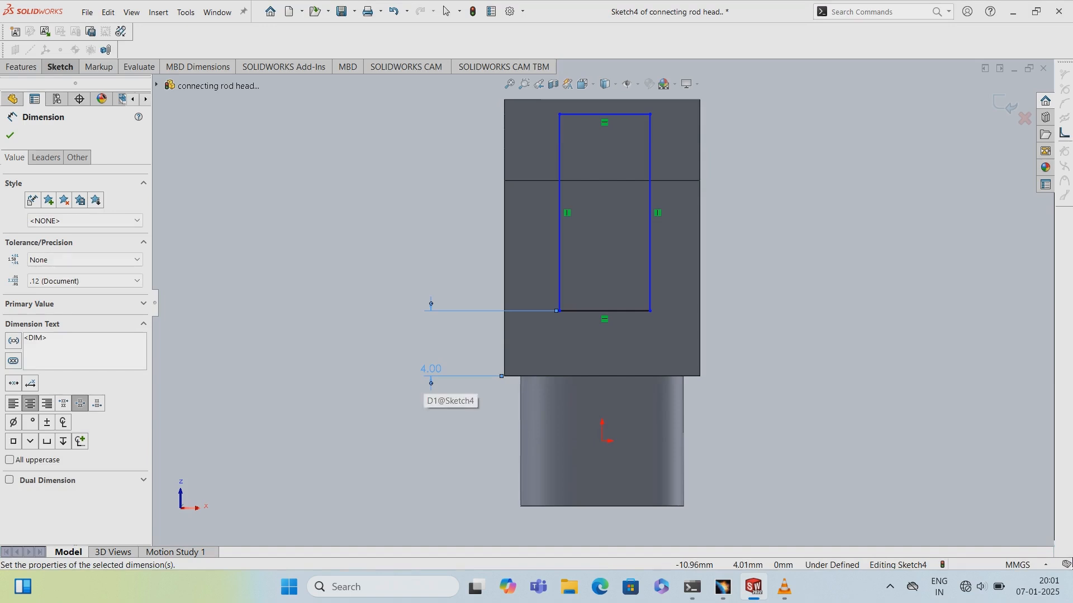
- With Smart Dimension, set the rectangle's width between its vertical sides to 8 mm
{"action": "left_click", "coordinate": [60, 66]}
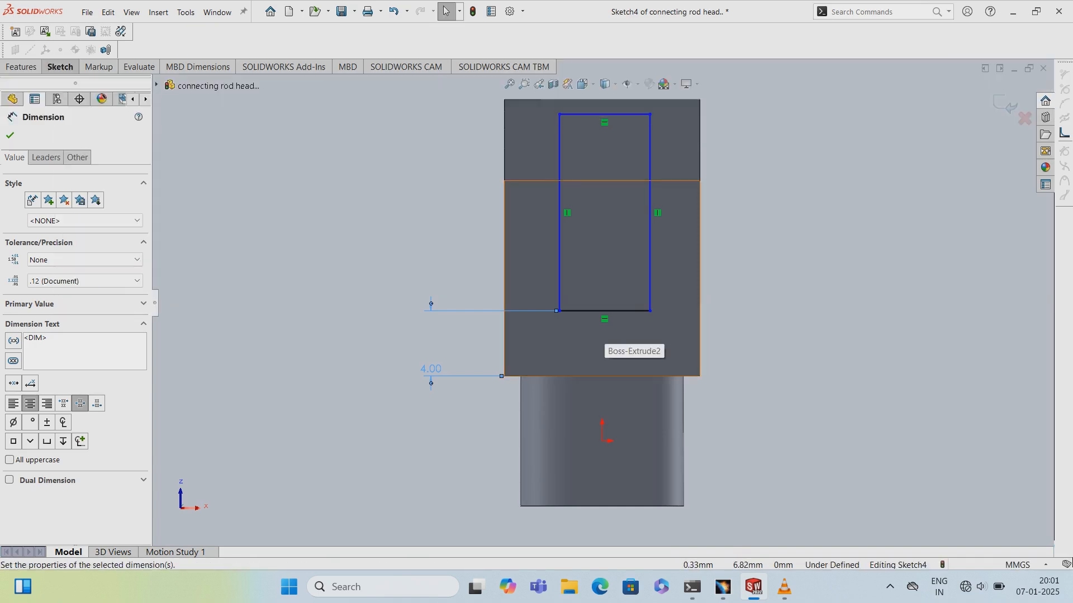
{"action": "left_click", "coordinate": [59, 67]}
{"action": "left_click", "coordinate": [63, 89]}
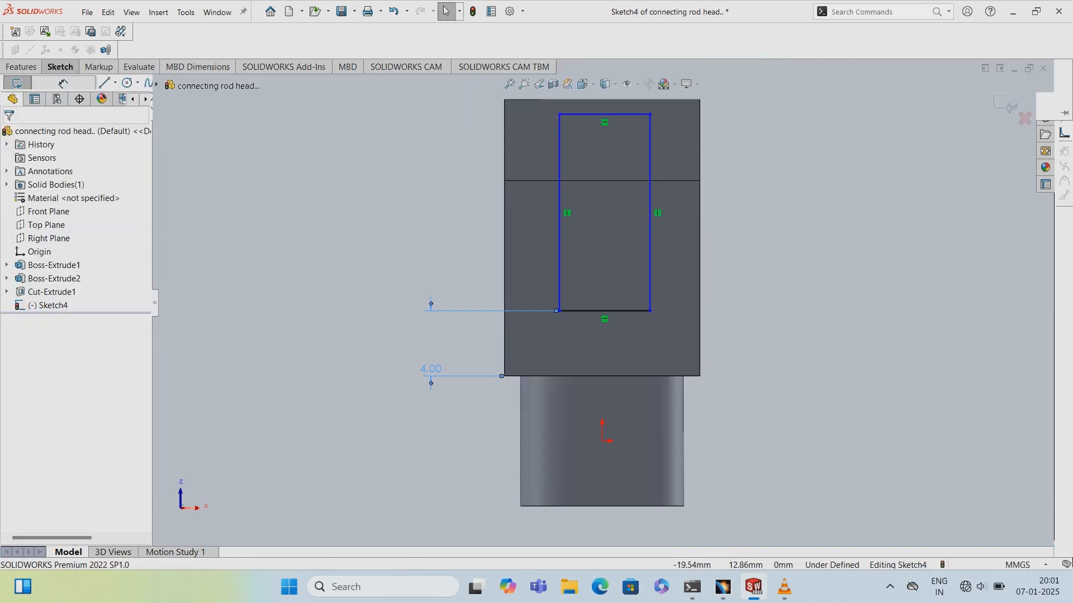
{"action": "left_click", "coordinate": [560, 269]}
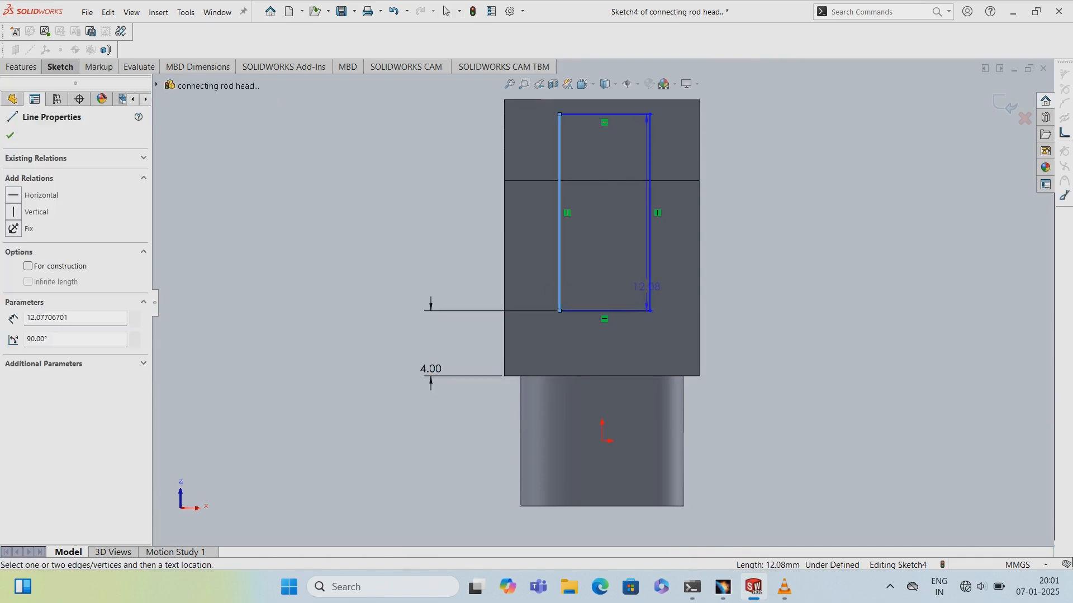
{"action": "left_click", "coordinate": [650, 286]}
{"action": "left_click", "coordinate": [609, 281]}
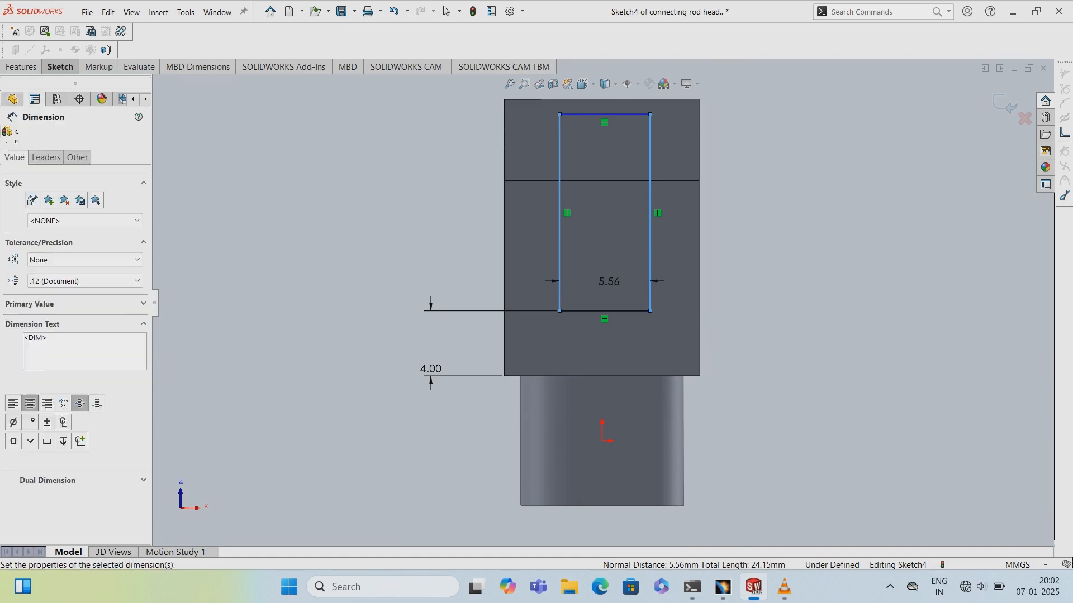
{"action": "type", "text": "8"}
{"action": "key", "text": "Return"}
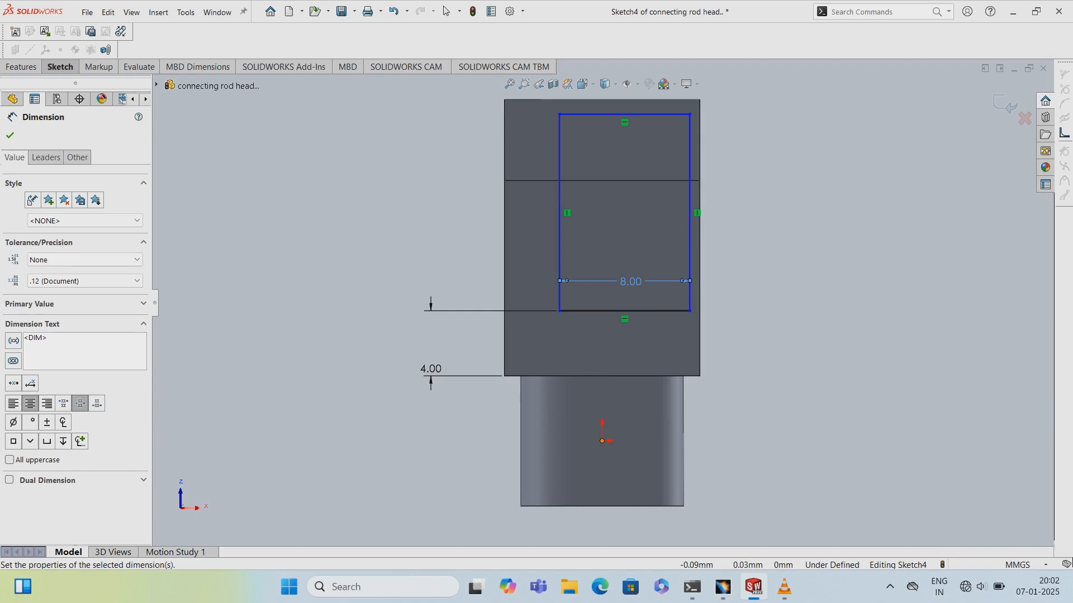
- Dimension the rectangle's right side 4 mm from the origin horizontally
{"action": "left_click", "coordinate": [601, 440]}
{"action": "left_click", "coordinate": [689, 295]}
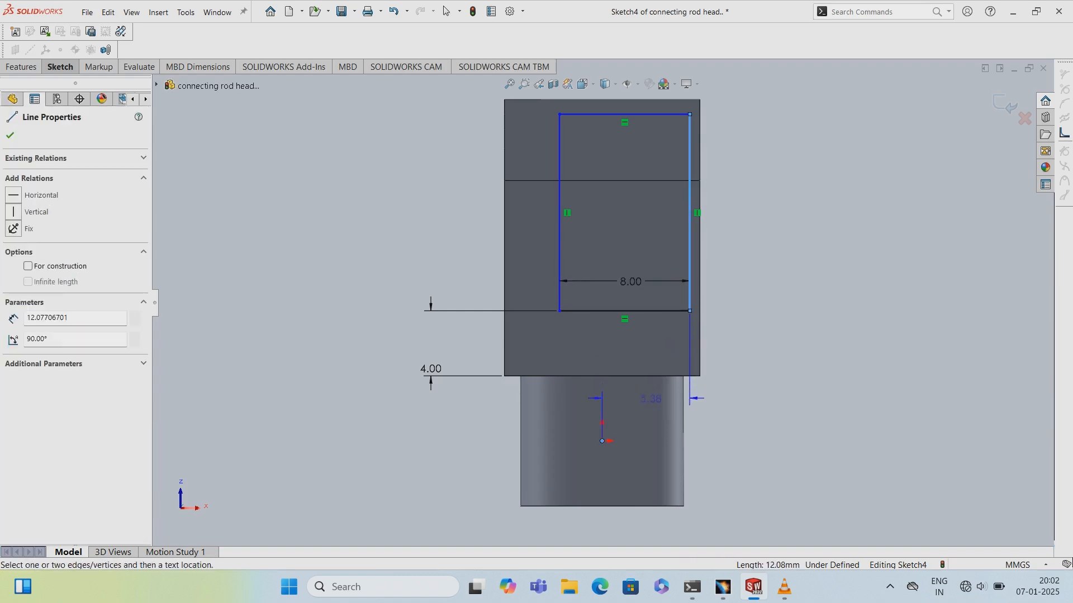
{"action": "left_click", "coordinate": [711, 424]}
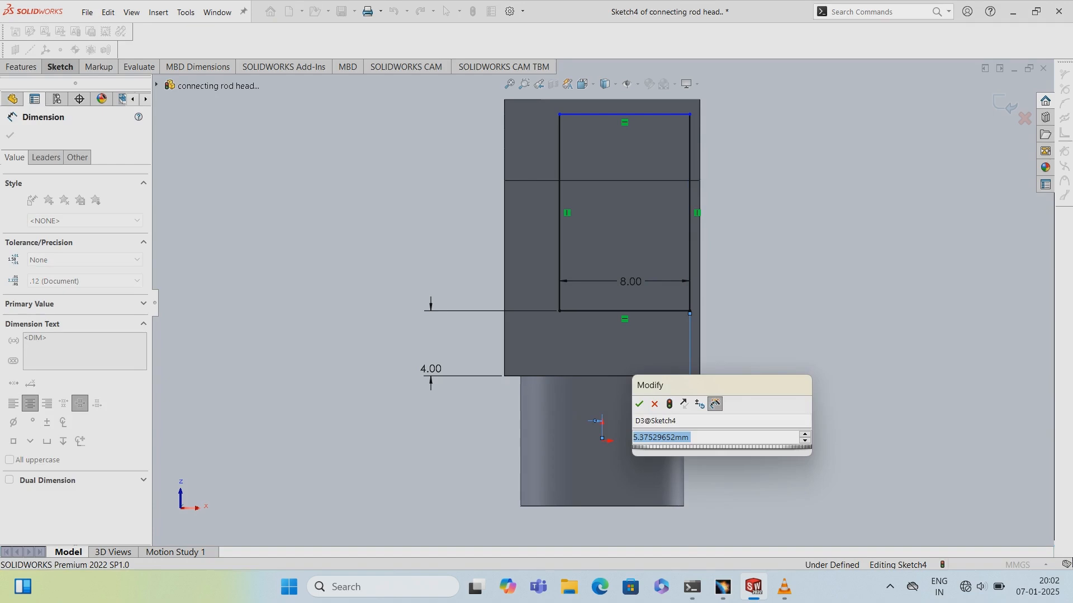
{"action": "key", "text": "BackSpace"}
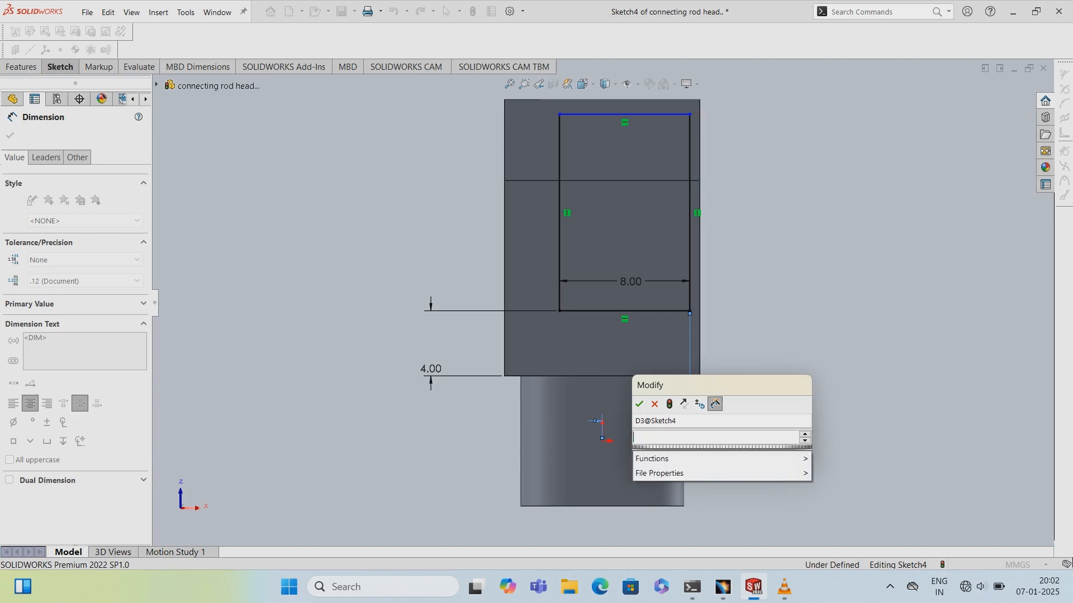
{"action": "type", "text": "4"}
{"action": "key", "text": "Return"}
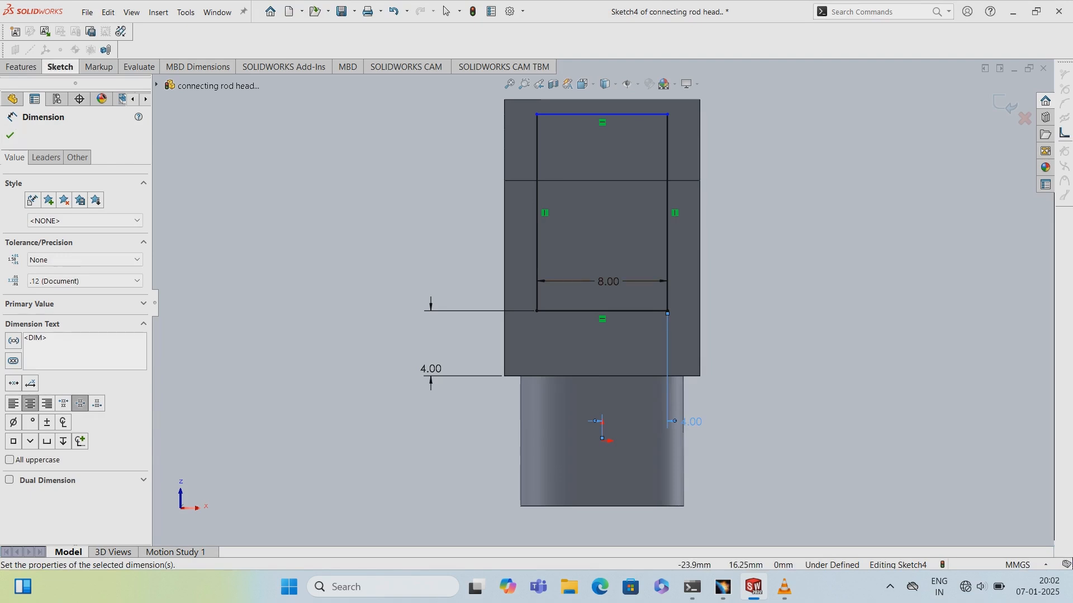
- Draw a vertical centerline about 8 mm long upward from the midpoint of the rectangle's bottom edge
{"action": "left_click", "coordinate": [60, 66]}
{"action": "left_click", "coordinate": [115, 83]}
{"action": "left_click", "coordinate": [143, 110]}
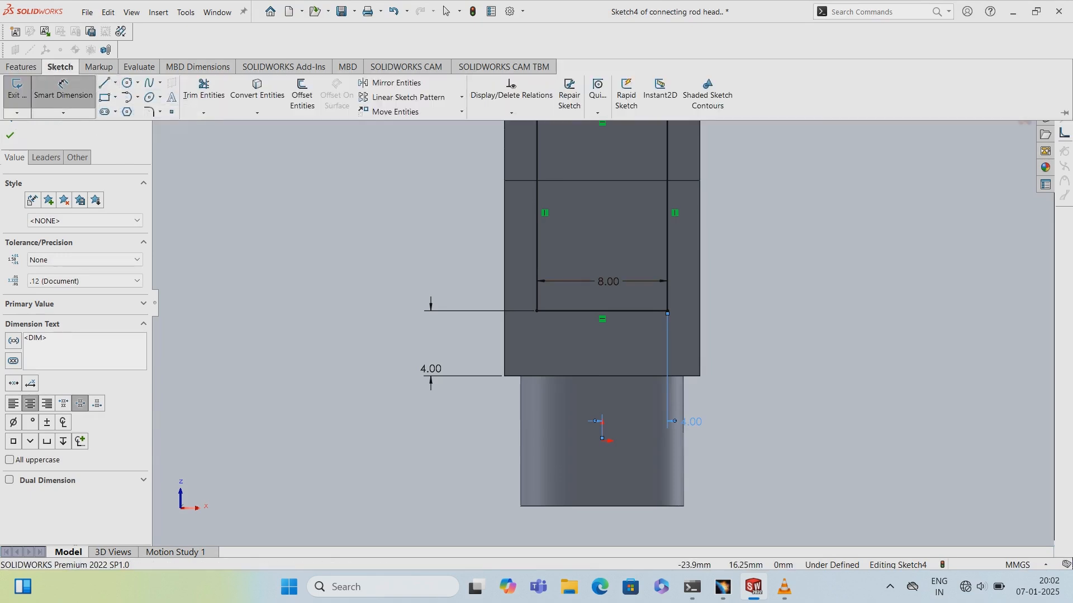
{"action": "left_click", "coordinate": [602, 311]}
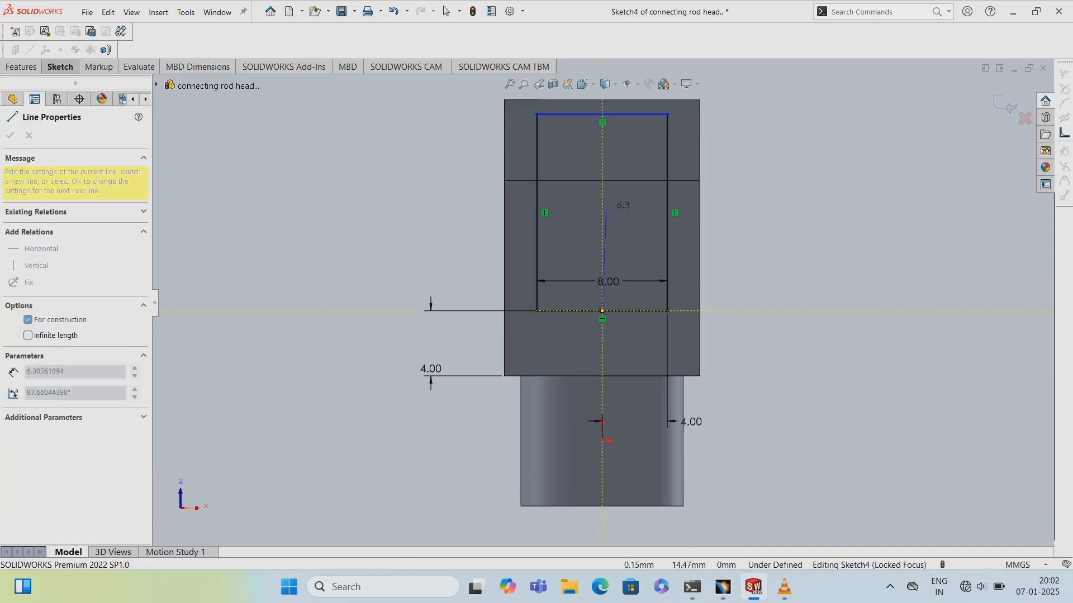
{"action": "left_click", "coordinate": [602, 181]}
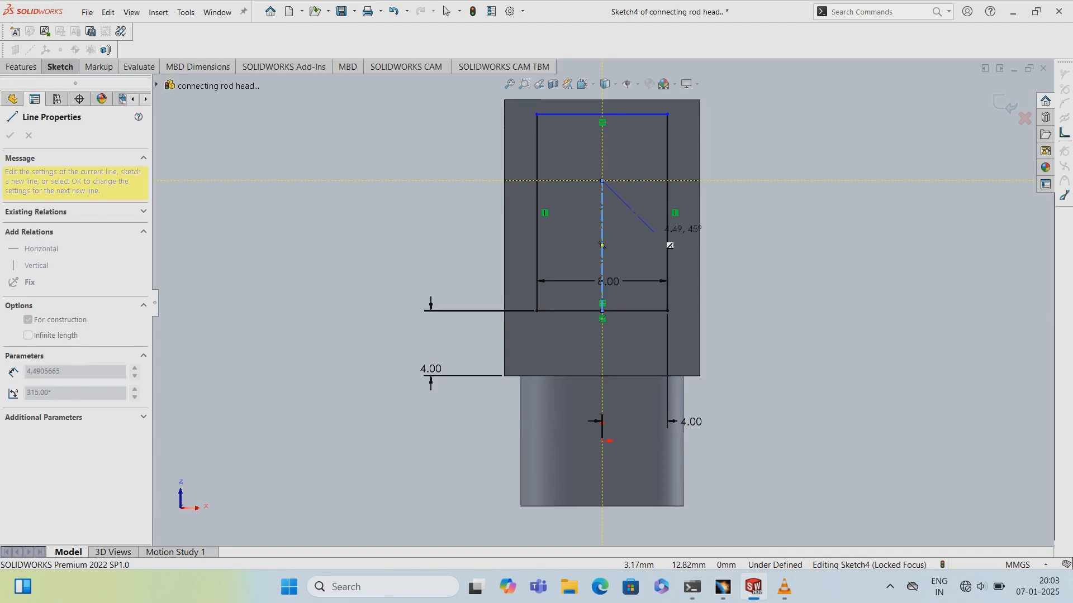
{"action": "key", "text": "Escape"}
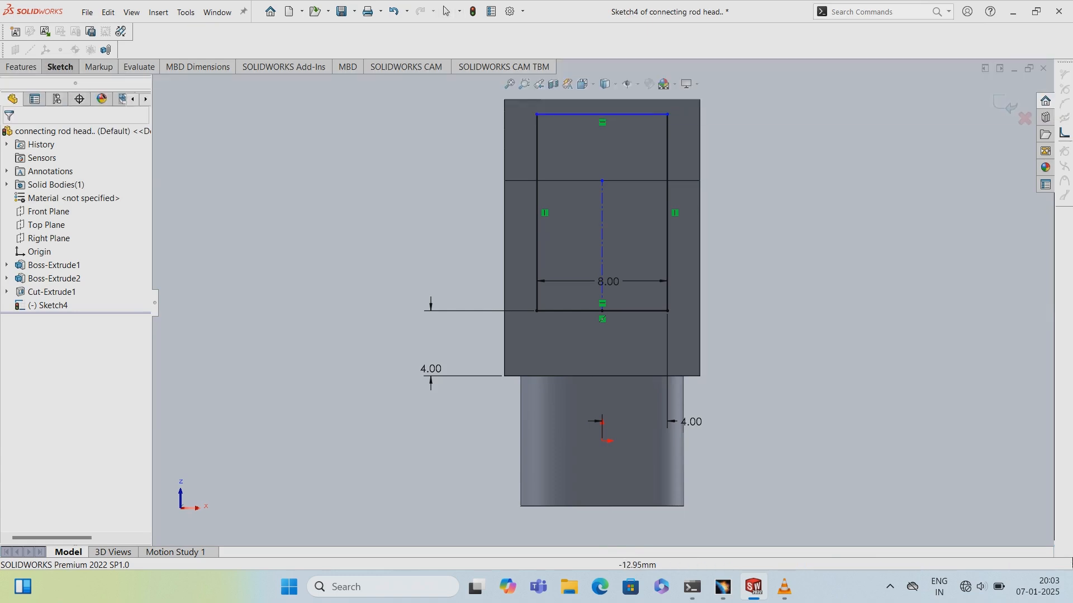
- Set the centerline's length to 10 mm
{"action": "left_click", "coordinate": [602, 246]}
{"action": "left_click", "coordinate": [569, 247]}
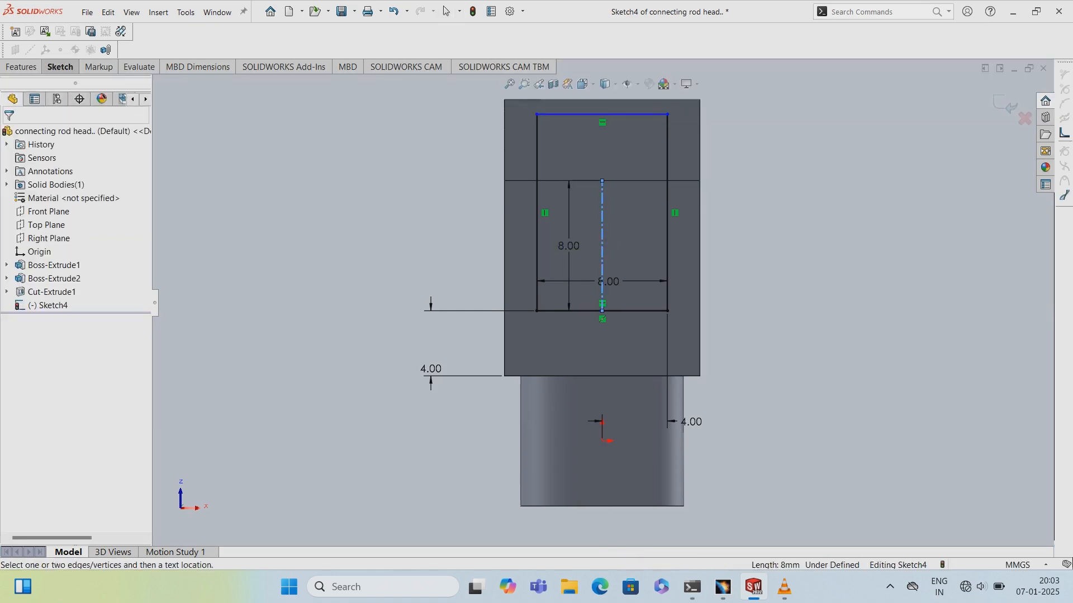
{"action": "type", "text": "10"}
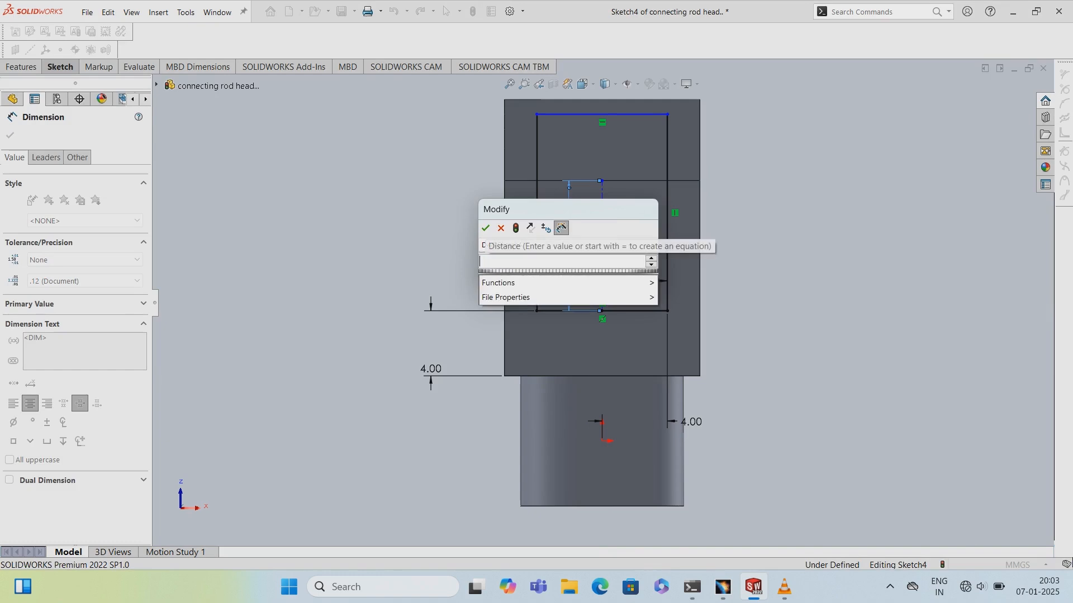
{"action": "key", "text": "Return"}
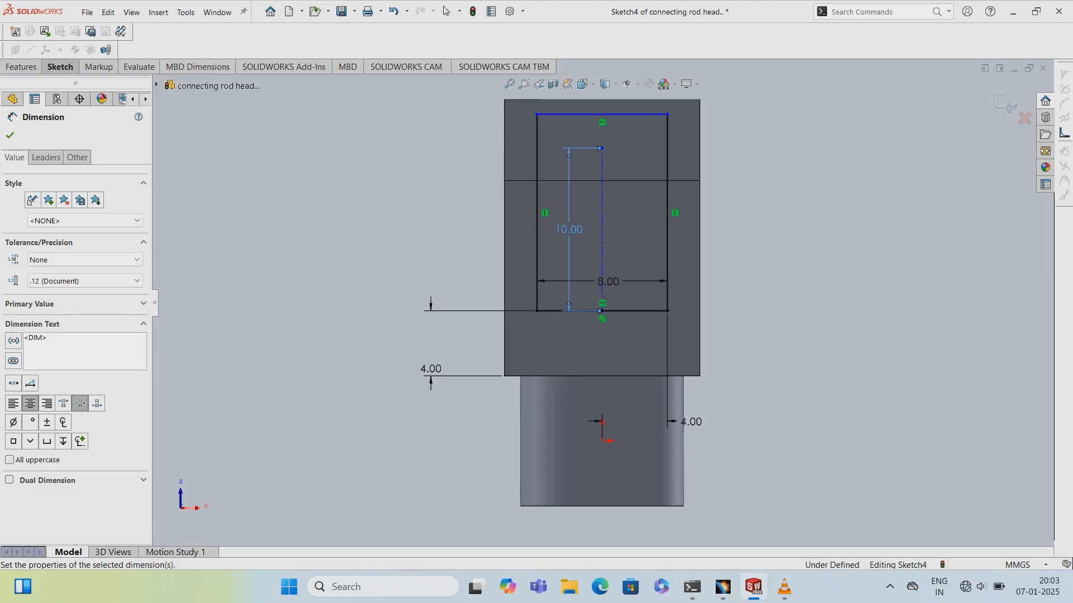
{"action": "key", "text": "Escape"}
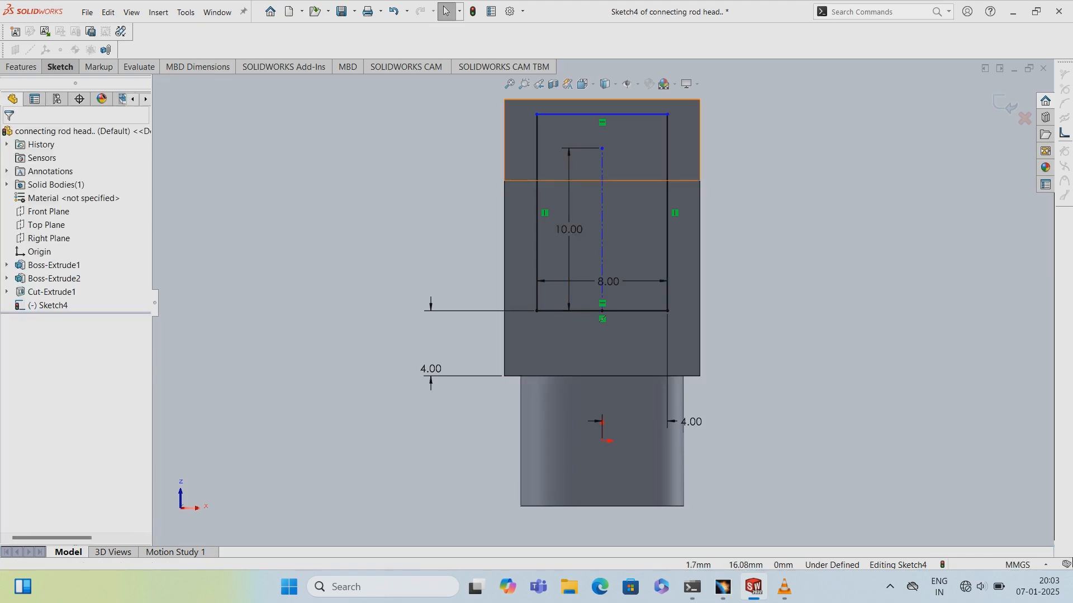
- Make the centerline's top endpoint coincident with the transverse edge across the arm
{"action": "left_click", "coordinate": [602, 148], "text": "ctrl"}
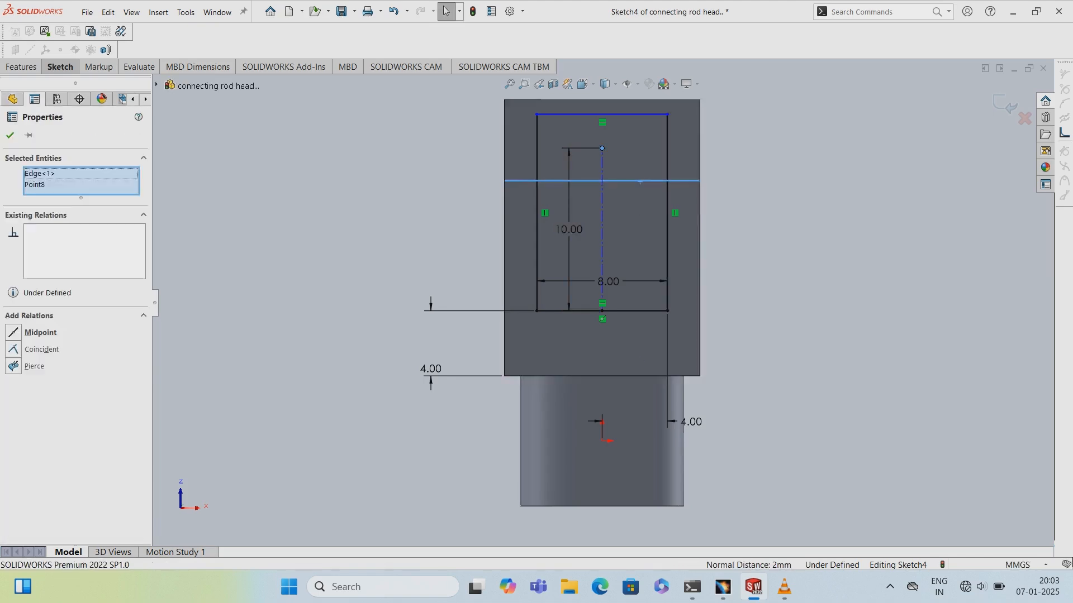
{"action": "left_click", "coordinate": [33, 350]}
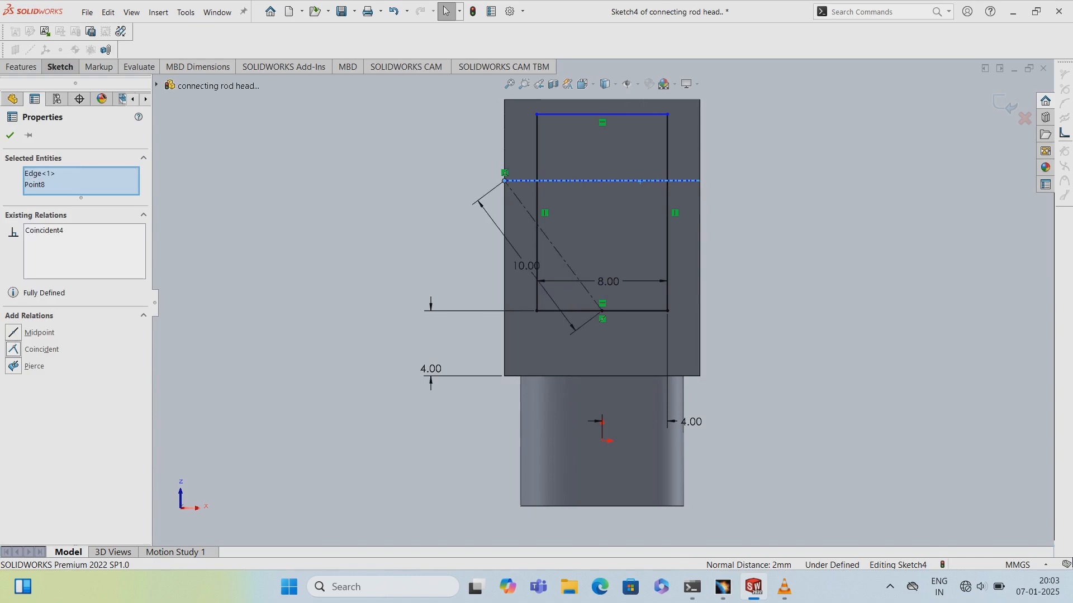
- Undo the coincident relation on the centerline and delete the rectangle's vertical 4 mm offset dimension
{"action": "key", "text": "ctrl+z"}
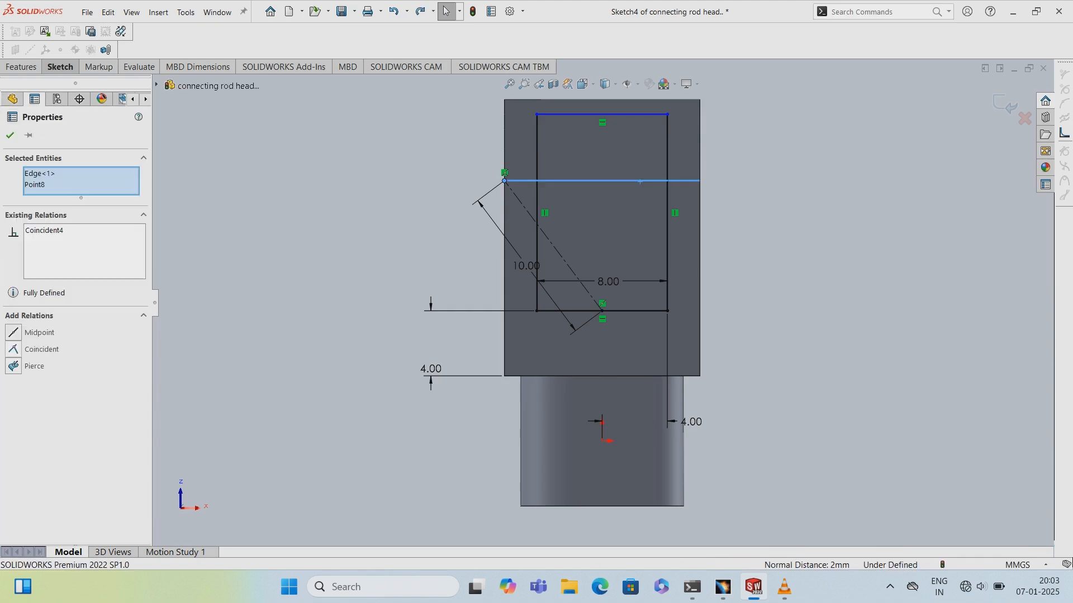
{"action": "key", "text": "Escape"}
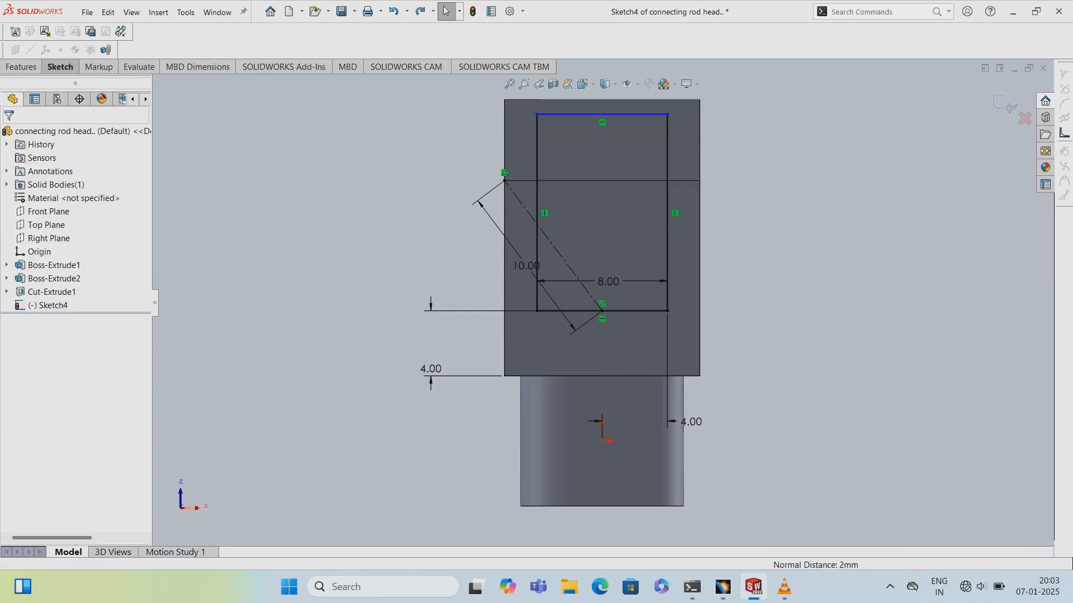
{"action": "key", "text": "ctrl+z"}
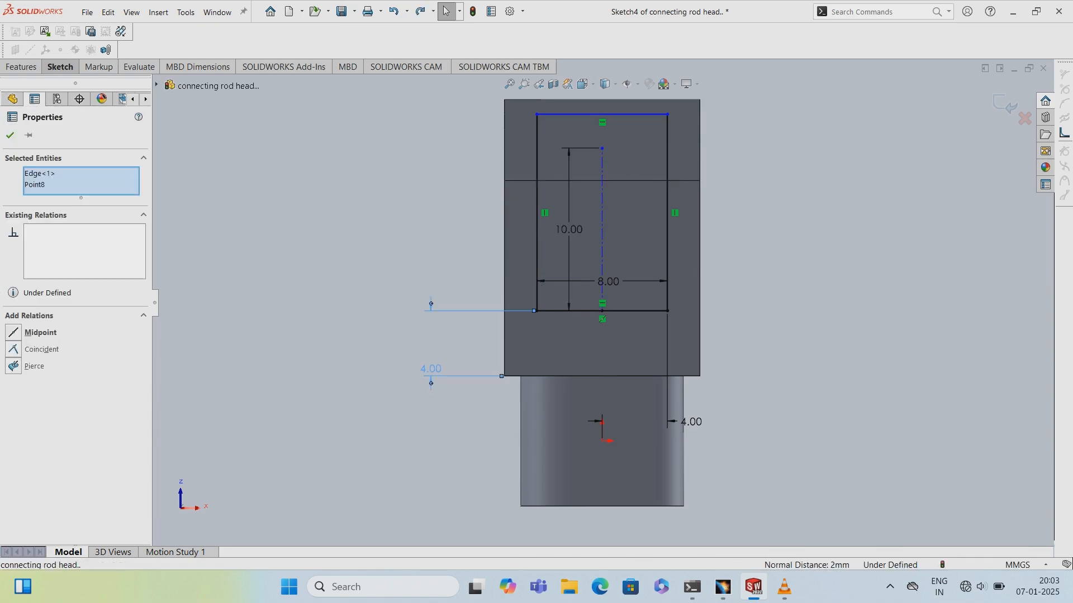
{"action": "left_click", "coordinate": [430, 369]}
{"action": "key", "text": "Delete"}
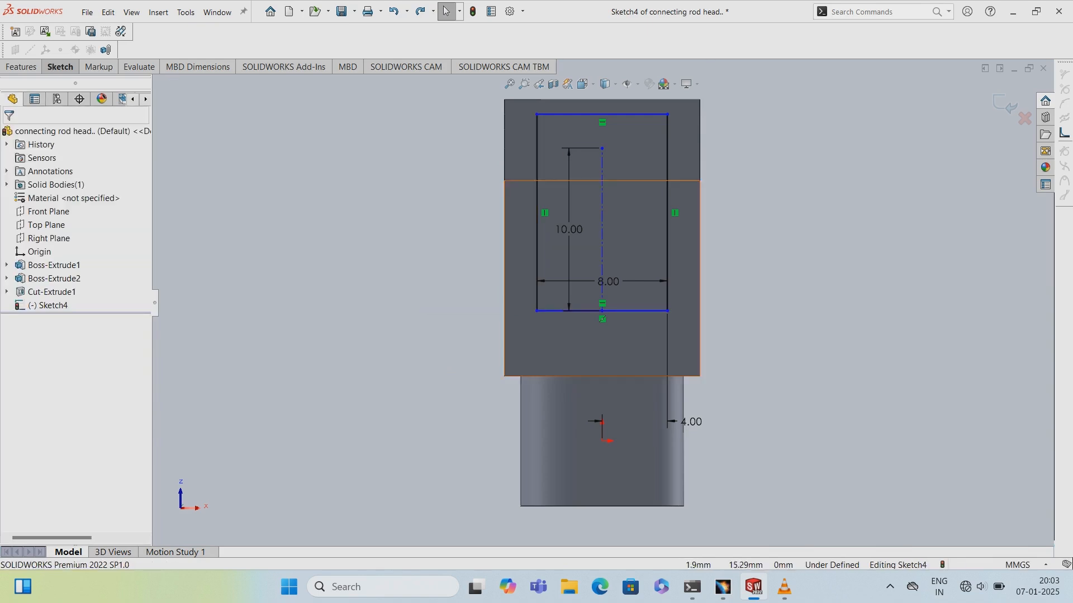
- Make the centerline's top endpoint coincident with the transverse edge across the arm again
{"action": "left_click", "coordinate": [602, 149]}
{"action": "left_click", "coordinate": [624, 180], "text": "ctrl"}
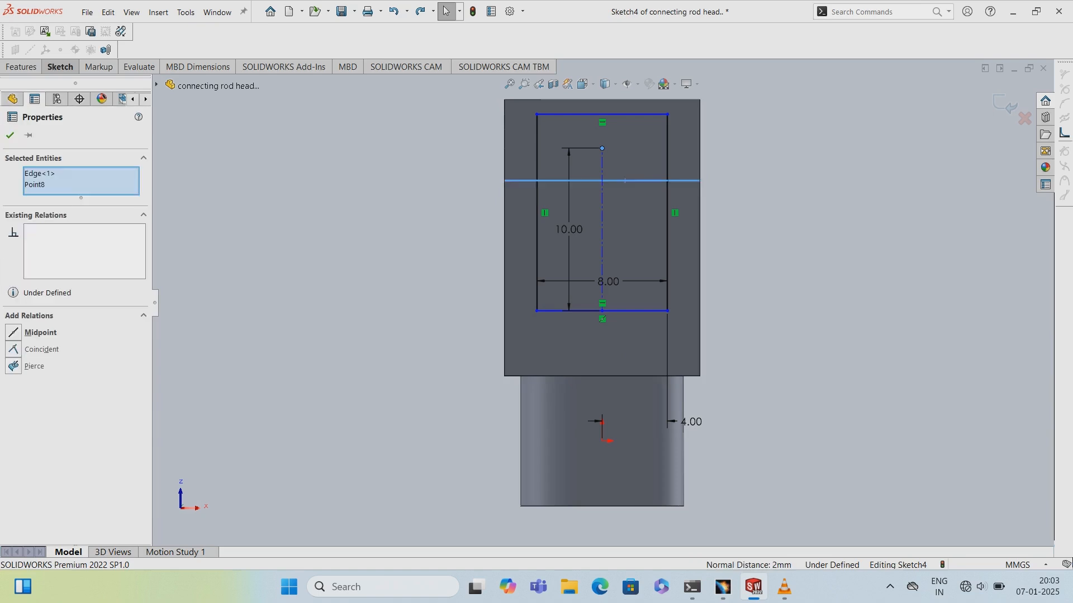
{"action": "left_click", "coordinate": [13, 349]}
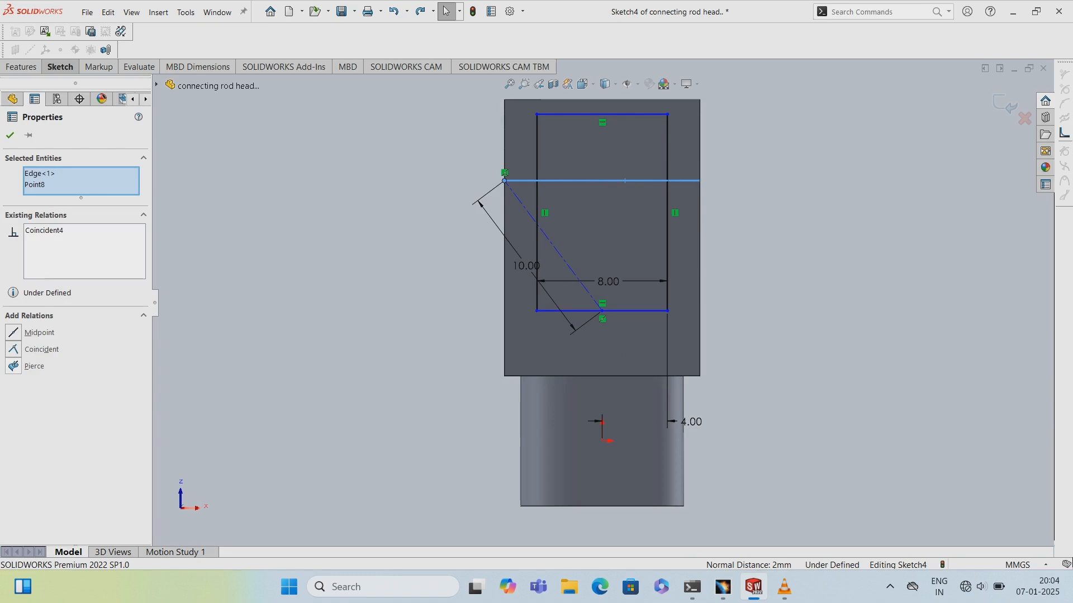
{"action": "key", "text": "Escape"}
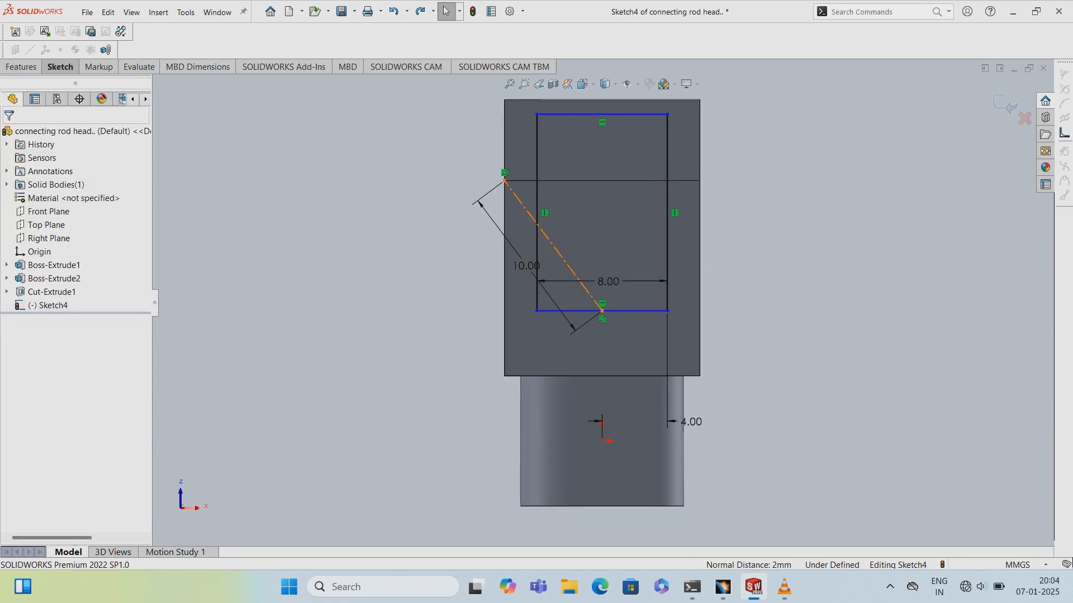
- Delete the centerline and the rectangle's 4 mm horizontal dimension to the origin
{"action": "left_click", "coordinate": [597, 303]}
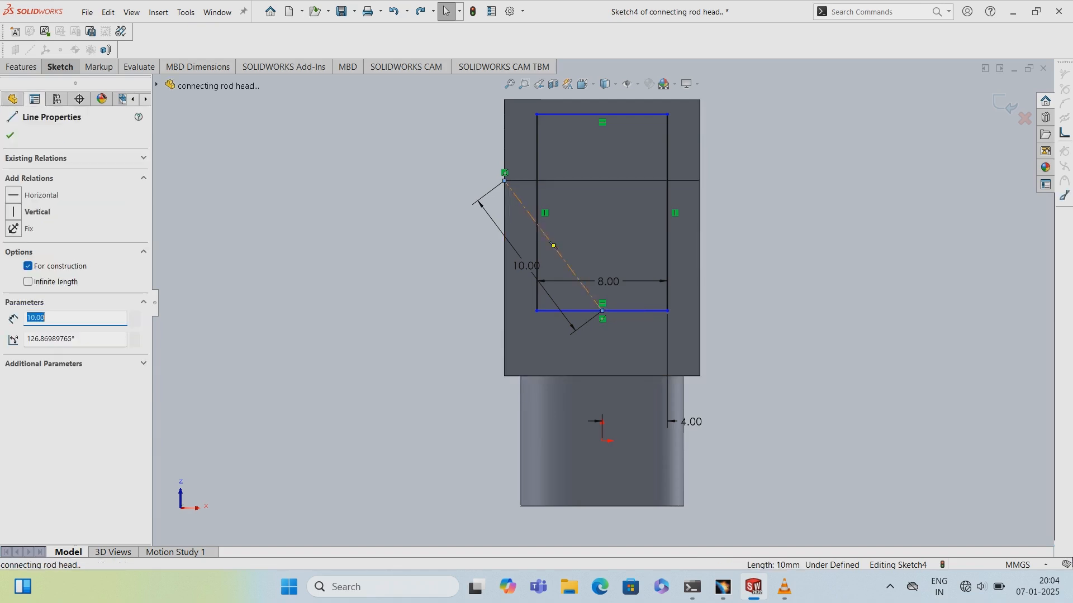
{"action": "key", "text": "Delete"}
{"action": "key", "text": "Return"}
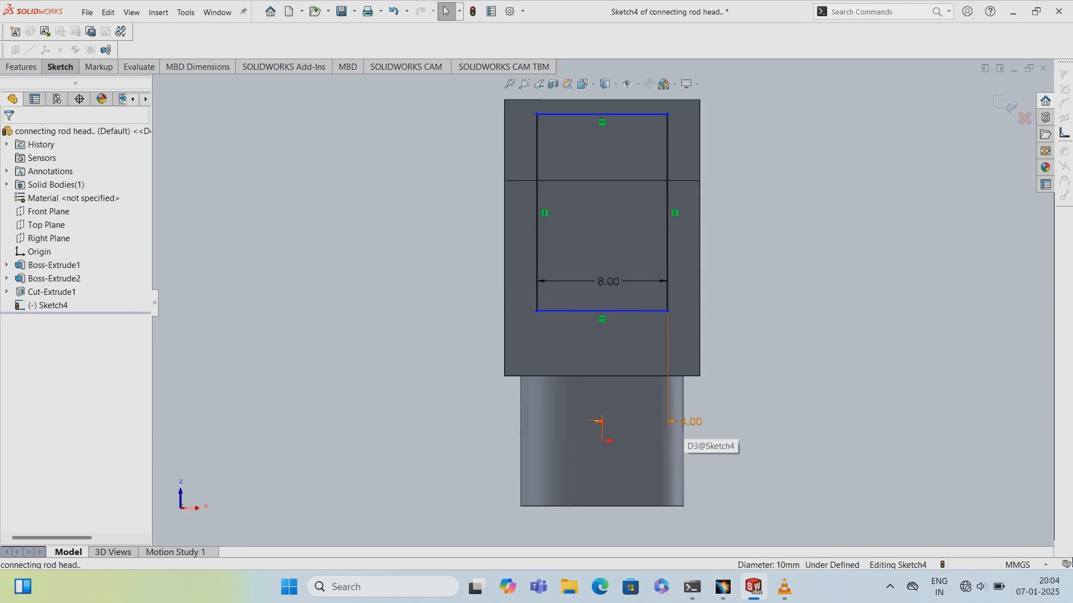
{"action": "left_click", "coordinate": [691, 422]}
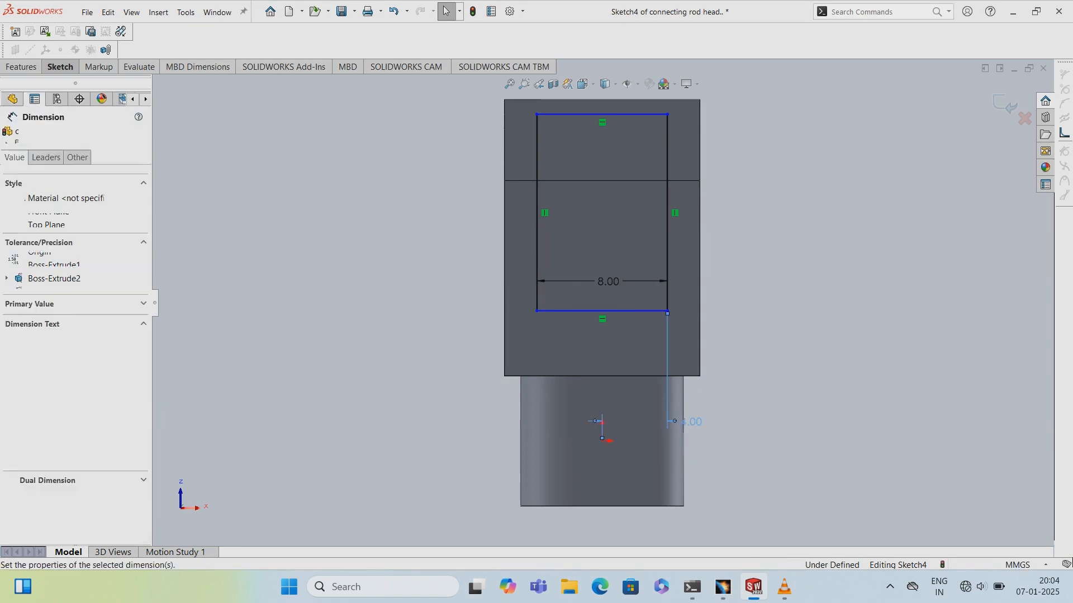
{"action": "key", "text": "Delete"}
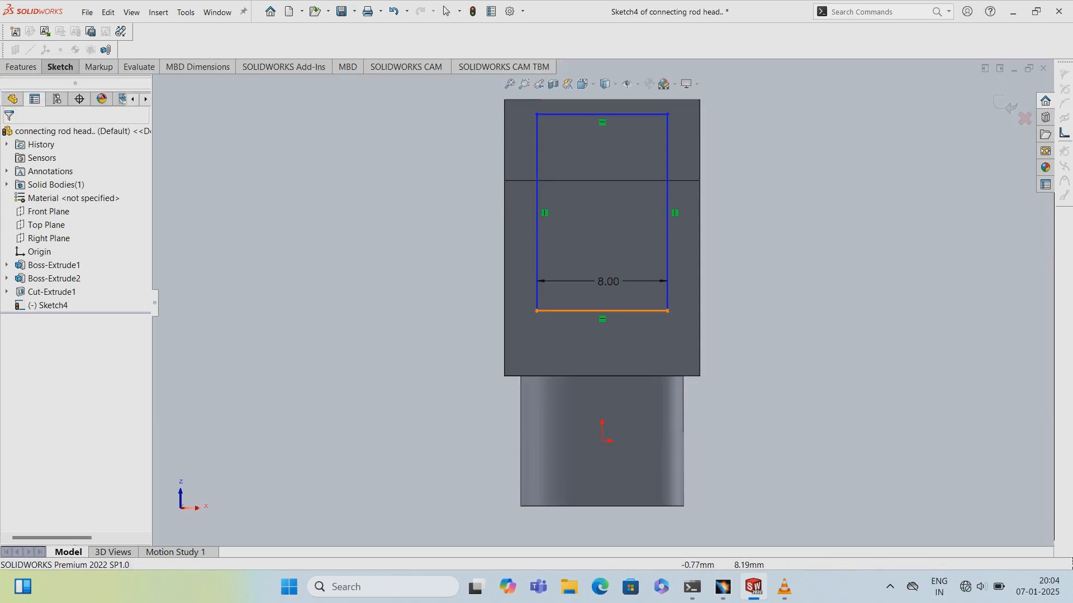
- Dimension the distance from the rectangle's bottom edge to the transverse edge as 10 mm
{"action": "left_click", "coordinate": [589, 310]}
{"action": "left_click", "coordinate": [600, 181]}
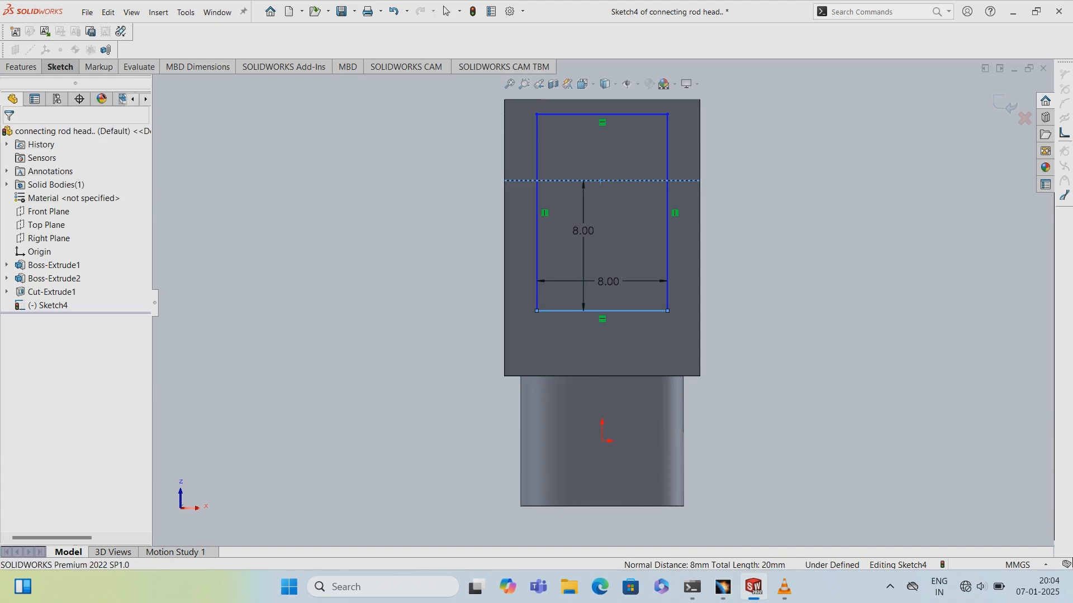
{"action": "left_click", "coordinate": [583, 231]}
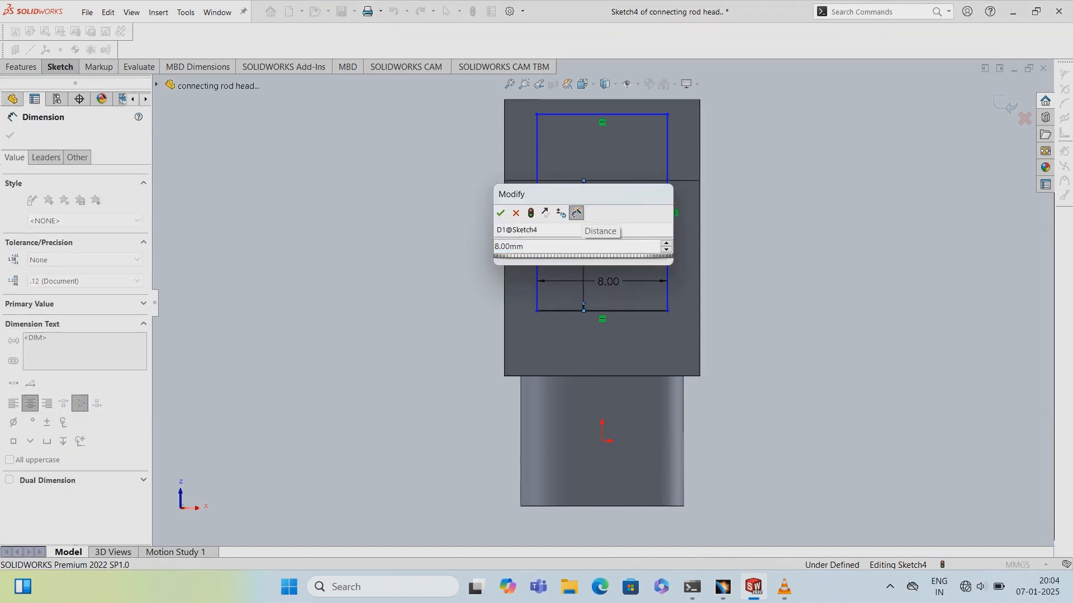
{"action": "key", "text": "BackSpace"}
{"action": "key", "text": "BackSpace"}
{"action": "key", "text": "BackSpace"}
{"action": "key", "text": "BackSpace"}
{"action": "key", "text": "BackSpace"}
{"action": "type", "text": "8"}
{"action": "key", "text": "Return"}
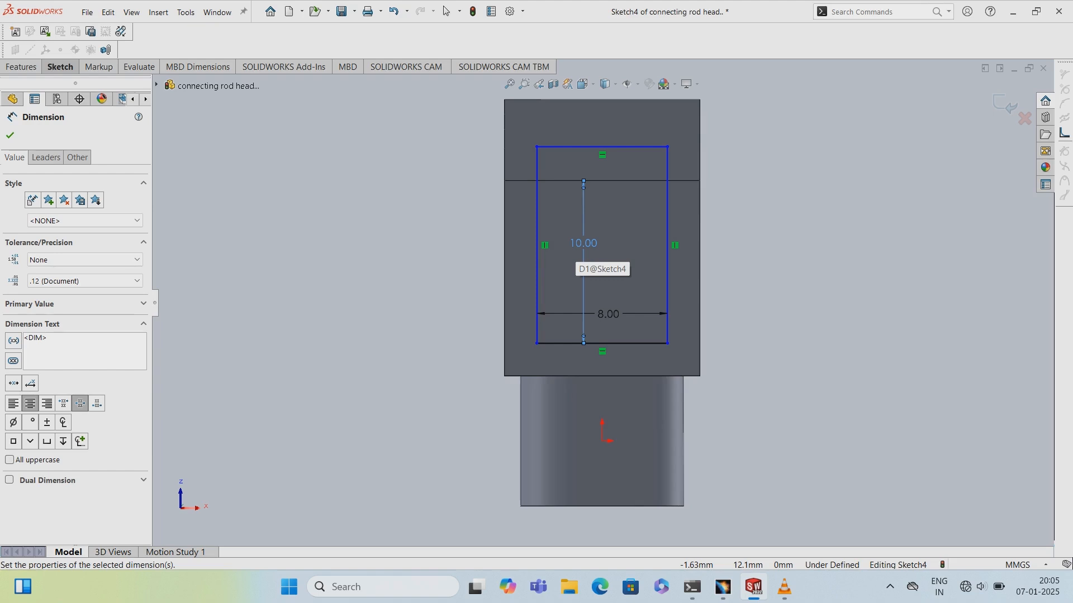
- Dimension the rectangle's bottom-right corner 4 mm horizontally from the origin
{"action": "left_click", "coordinate": [603, 442]}
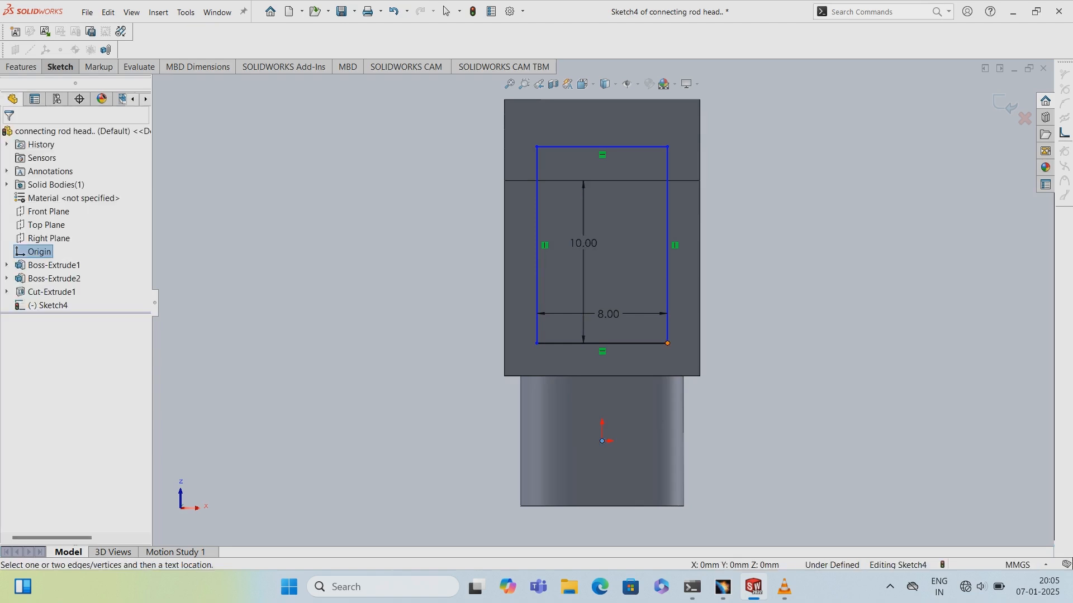
{"action": "left_click", "coordinate": [668, 343]}
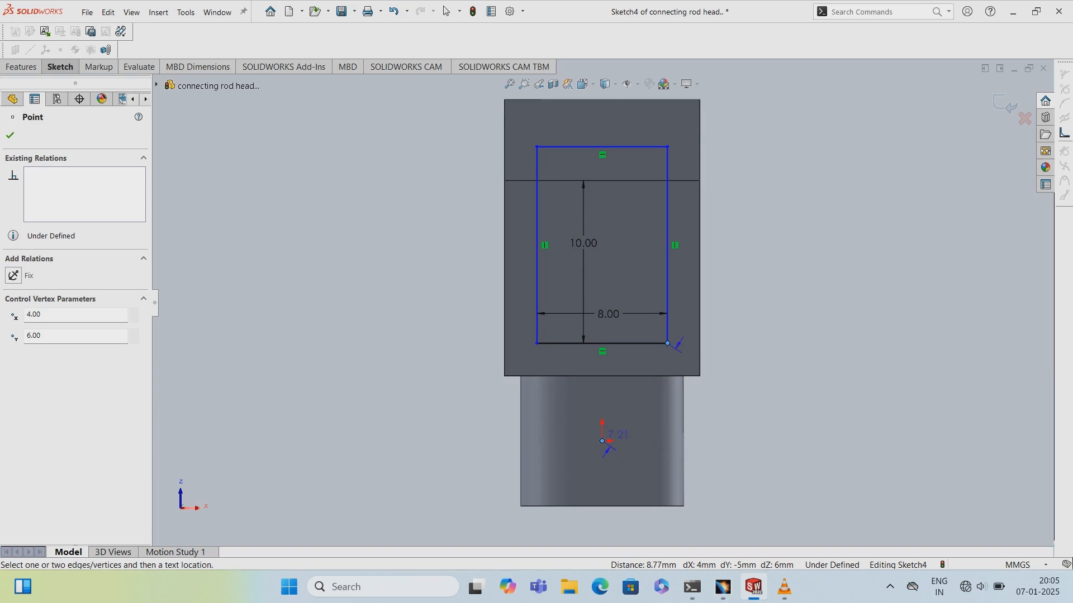
{"action": "left_click", "coordinate": [665, 475]}
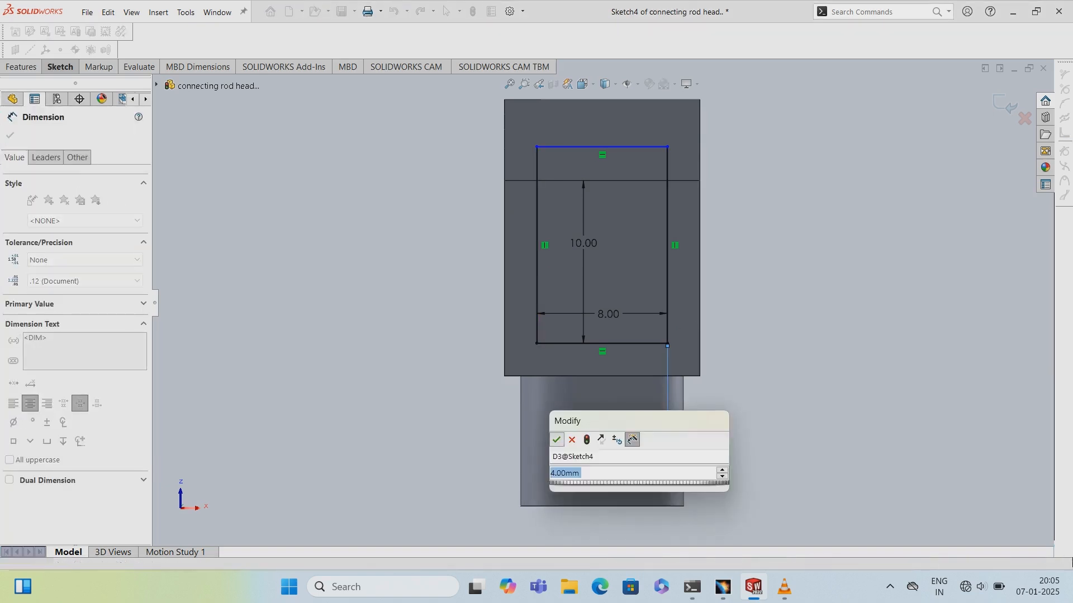
{"action": "left_click", "coordinate": [556, 440]}
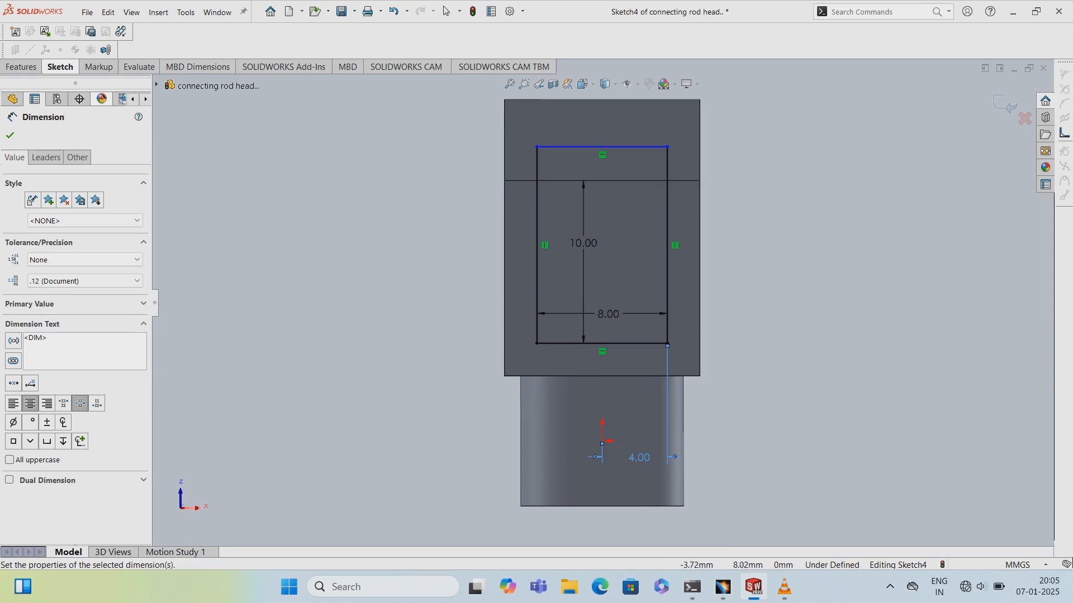
- Set the rectangle's height between its bottom and top edges to 30 mm
{"action": "left_click", "coordinate": [603, 343]}
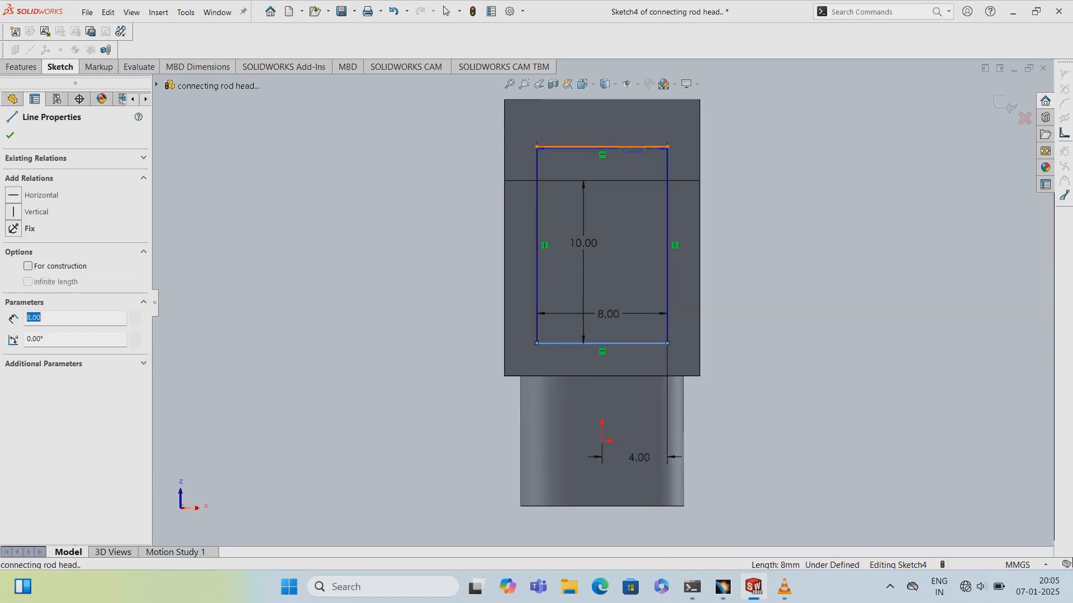
{"action": "left_click", "coordinate": [631, 148]}
{"action": "left_click", "coordinate": [829, 151]}
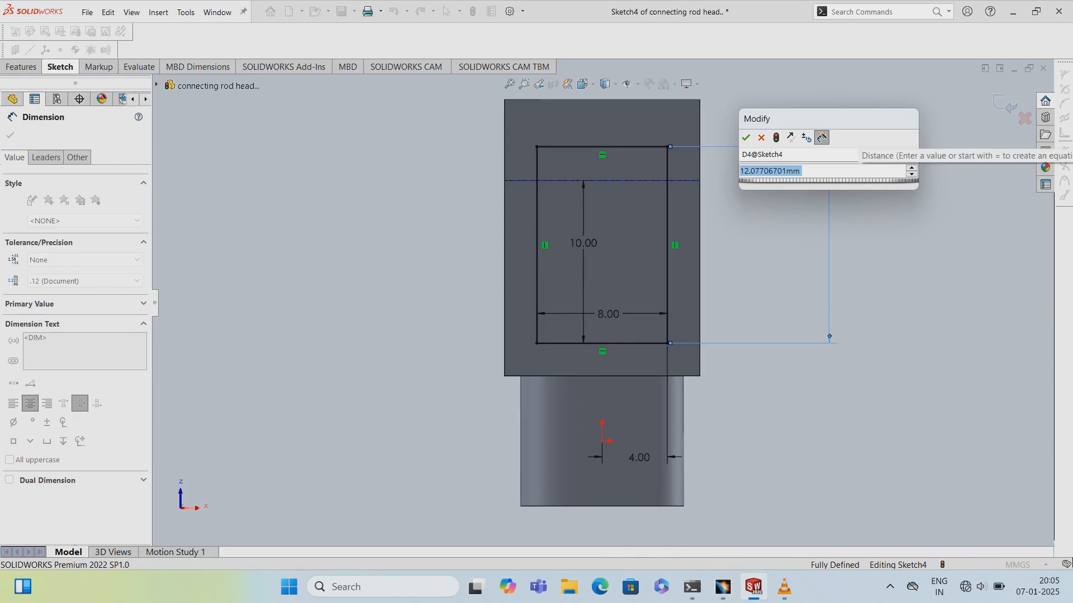
{"action": "type", "text": "30"}
{"action": "key", "text": "Return"}
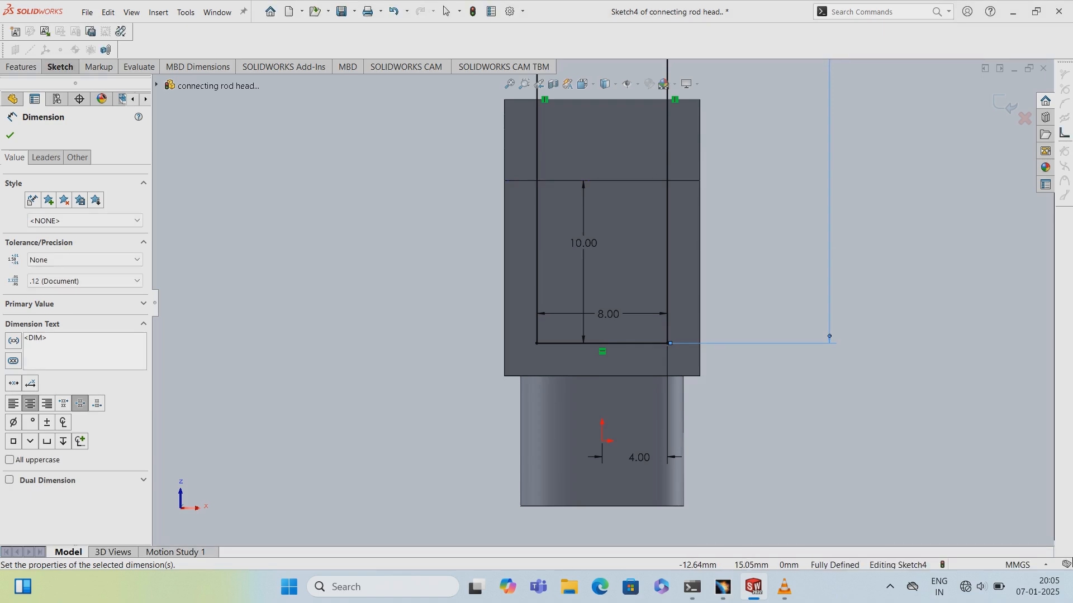
{"action": "left_click", "coordinate": [10, 135]}
- Exit the sketch
{"action": "left_click", "coordinate": [60, 67]}
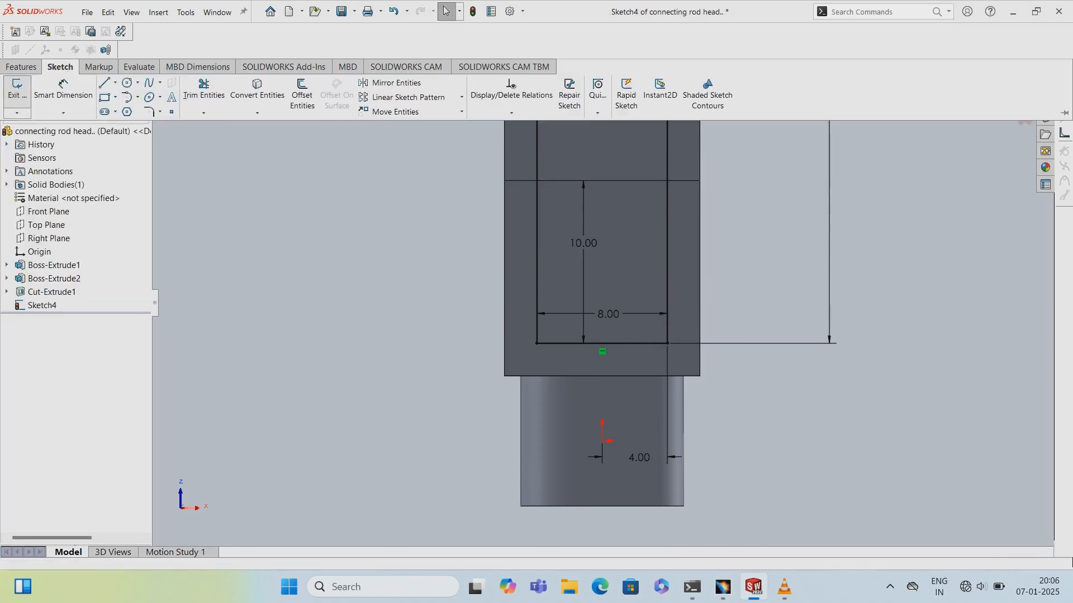
{"action": "left_click", "coordinate": [16, 87]}
{"action": "middle_click_drag", "start_coordinate": [587, 296], "coordinate": [620, 385]}
{"action": "scroll", "coordinate": [621, 385], "scroll_direction": "down", "scroll_amount": 1}
{"action": "left_click", "coordinate": [22, 67]}
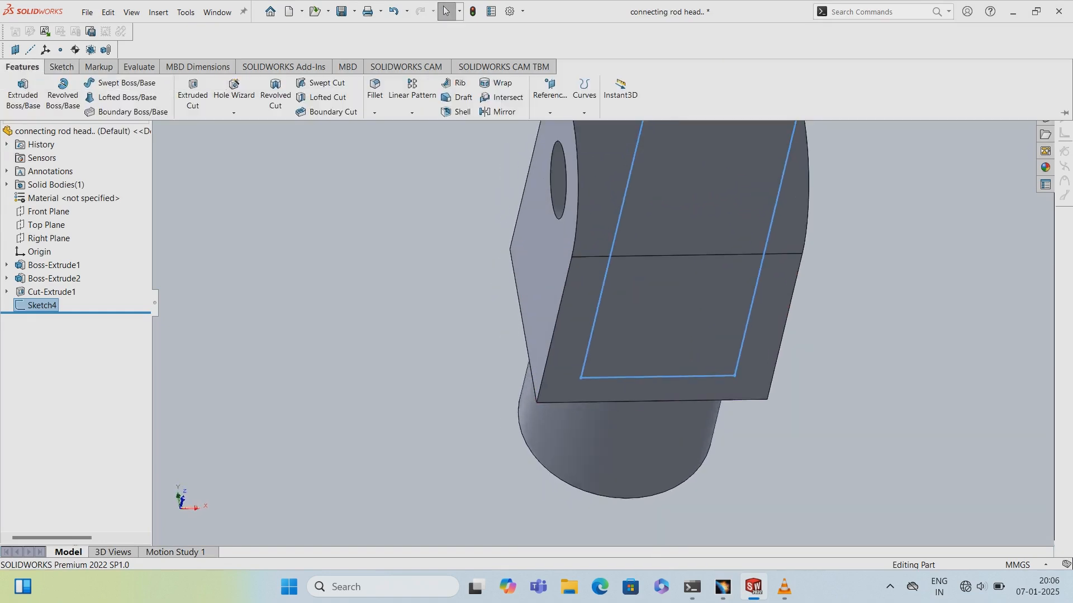
- Cut-extrude the rectangle Through All to make the slot in the arm
{"action": "left_click", "coordinate": [192, 92]}
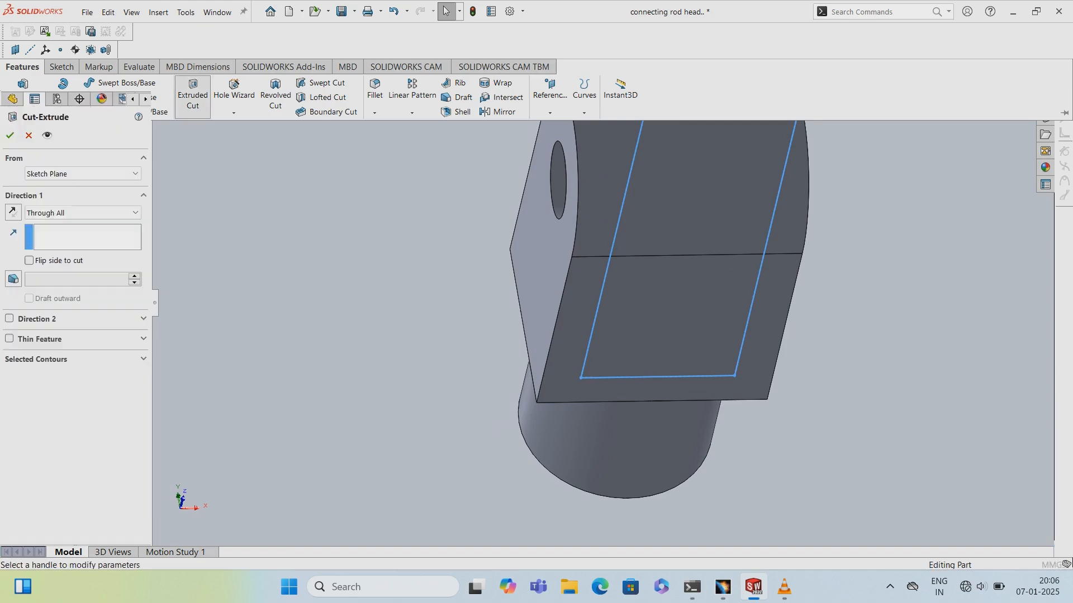
{"action": "middle_click_drag", "start_coordinate": [587, 268], "coordinate": [713, 341]}
{"action": "left_click", "coordinate": [10, 135]}
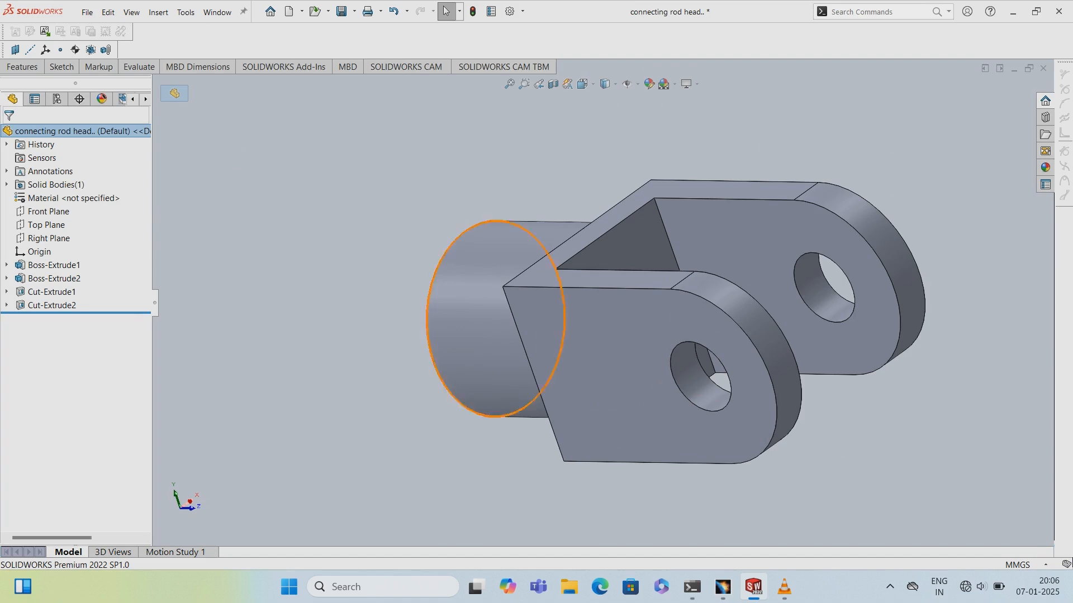
- Start a Fillet on the slot's inner corner edge with a 2 mm radius
{"action": "scroll", "coordinate": [425, 318], "scroll_direction": "down", "scroll_amount": 1}
{"action": "middle_click_drag", "start_coordinate": [436, 314], "coordinate": [448, 395]}
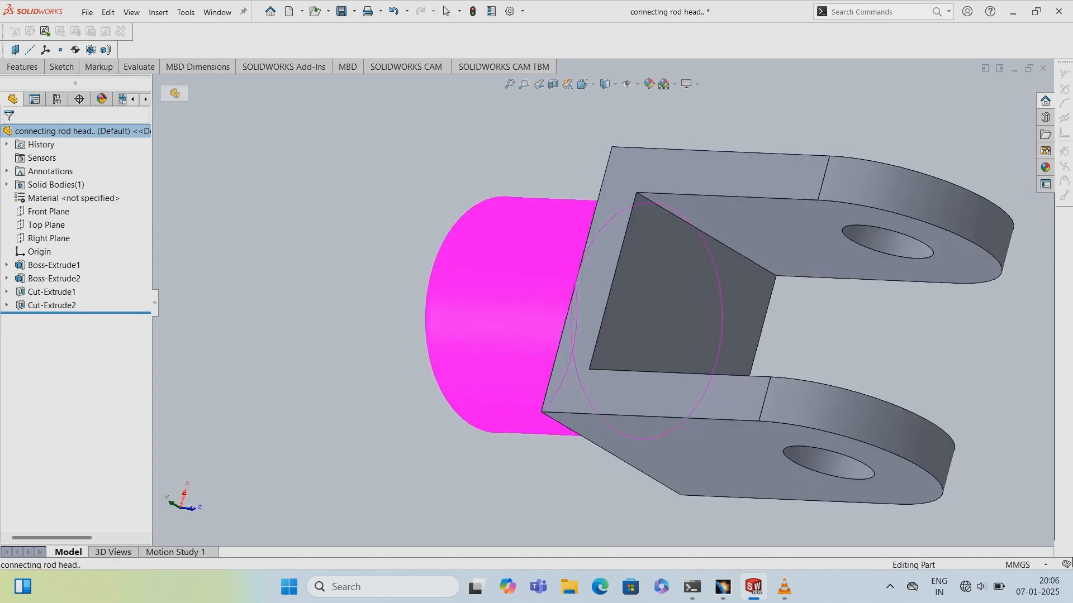
{"action": "left_click", "coordinate": [24, 67]}
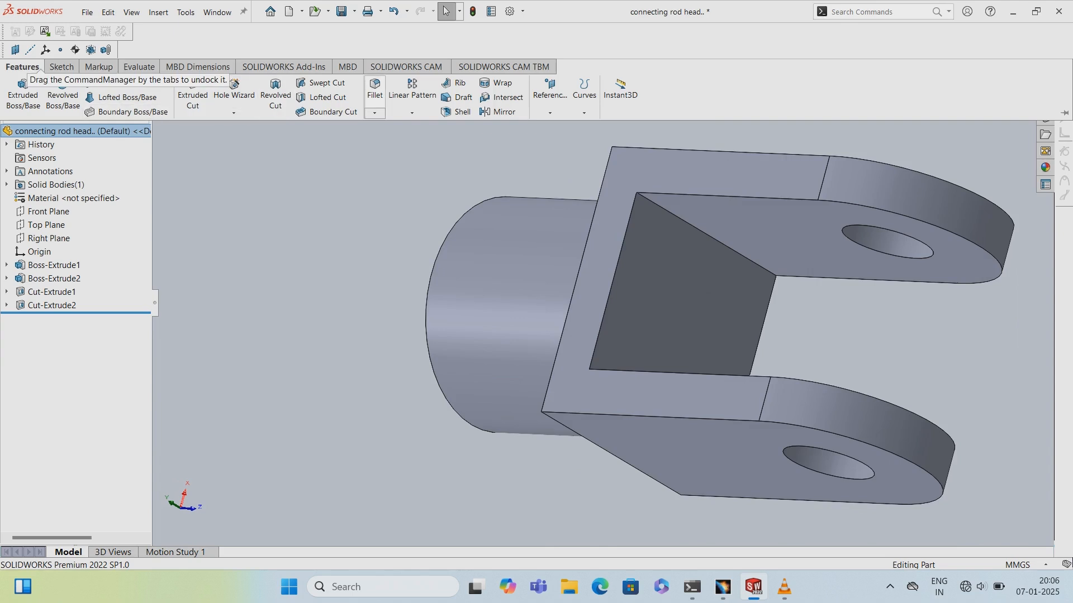
{"action": "left_click", "coordinate": [375, 89]}
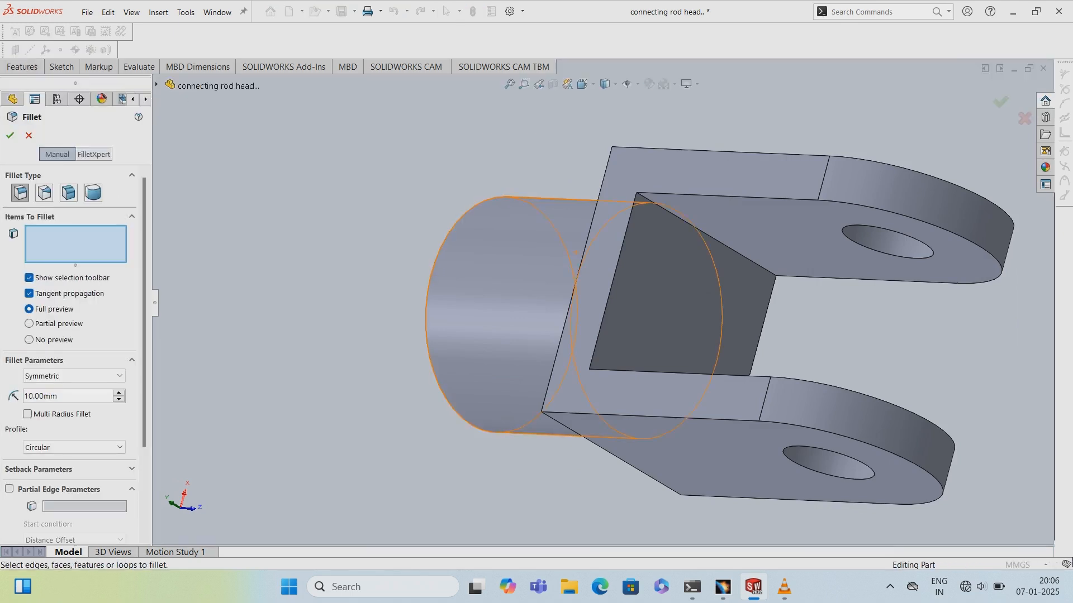
{"action": "left_click", "coordinate": [718, 242]}
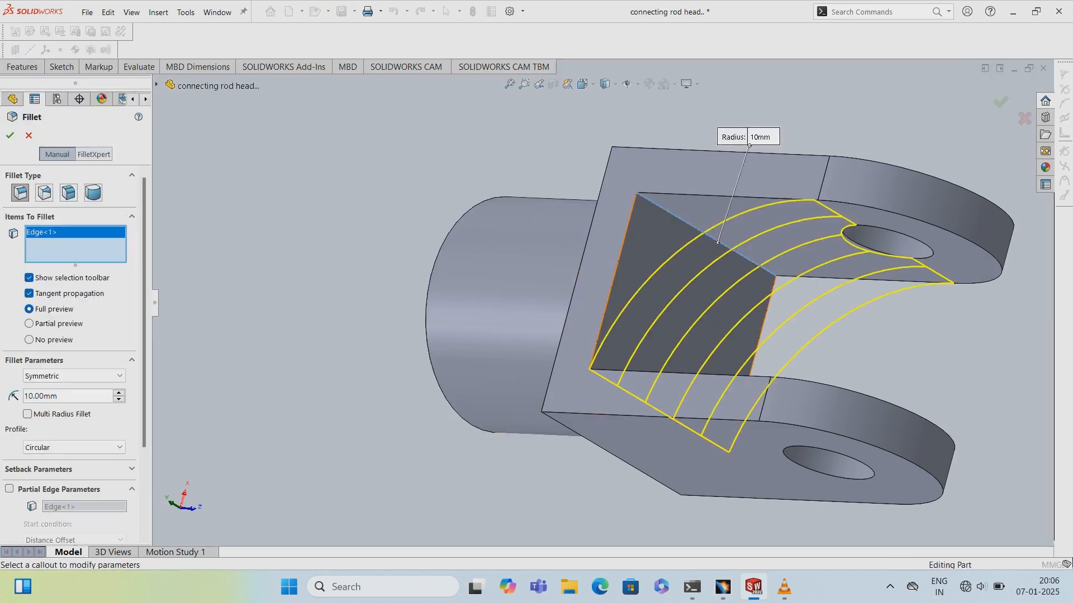
{"action": "middle_click_drag", "start_coordinate": [727, 268], "coordinate": [587, 273]}
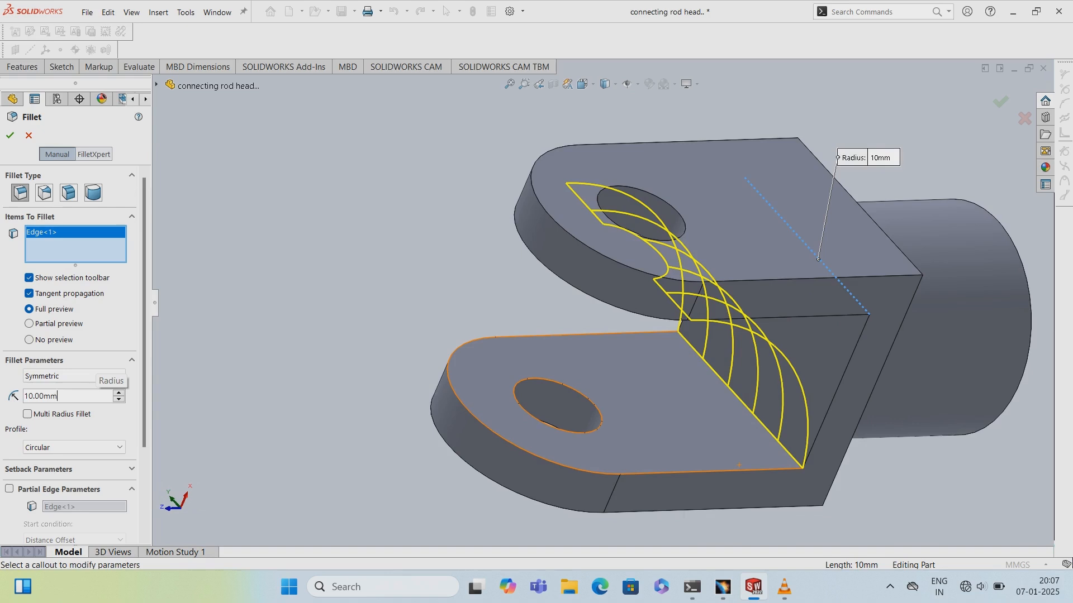
{"action": "key", "text": "BackSpace"}
{"action": "key", "text": "BackSpace"}
{"action": "key", "text": "BackSpace"}
{"action": "key", "text": "BackSpace"}
{"action": "key", "text": "BackSpace"}
{"action": "key", "text": "BackSpace"}
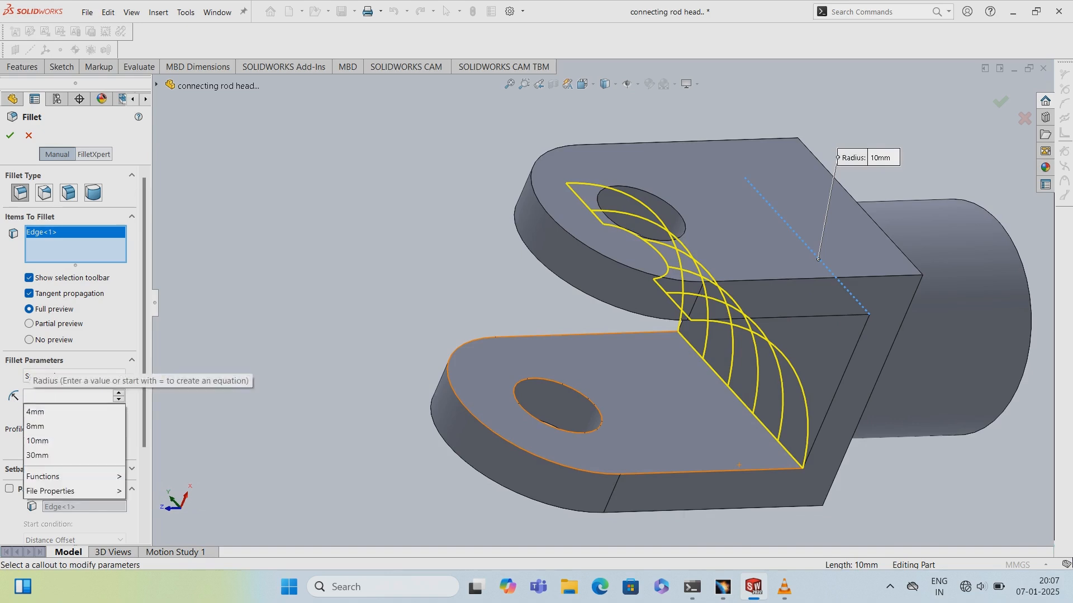
{"action": "type", "text": "2"}
{"action": "key", "text": "Return"}
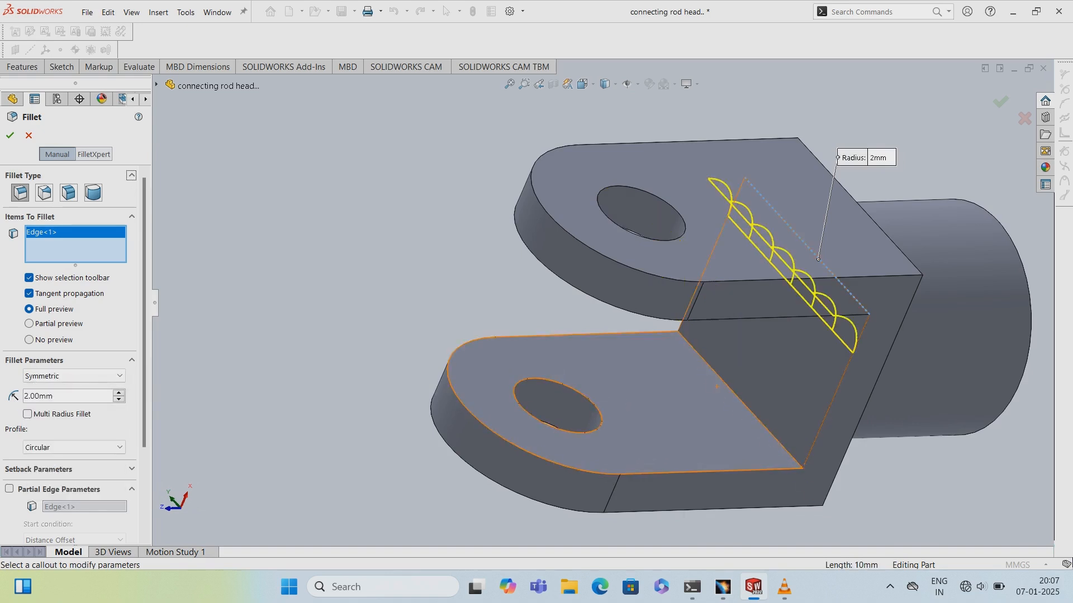
{"action": "left_click", "coordinate": [733, 388]}
{"action": "left_click", "coordinate": [733, 389]}
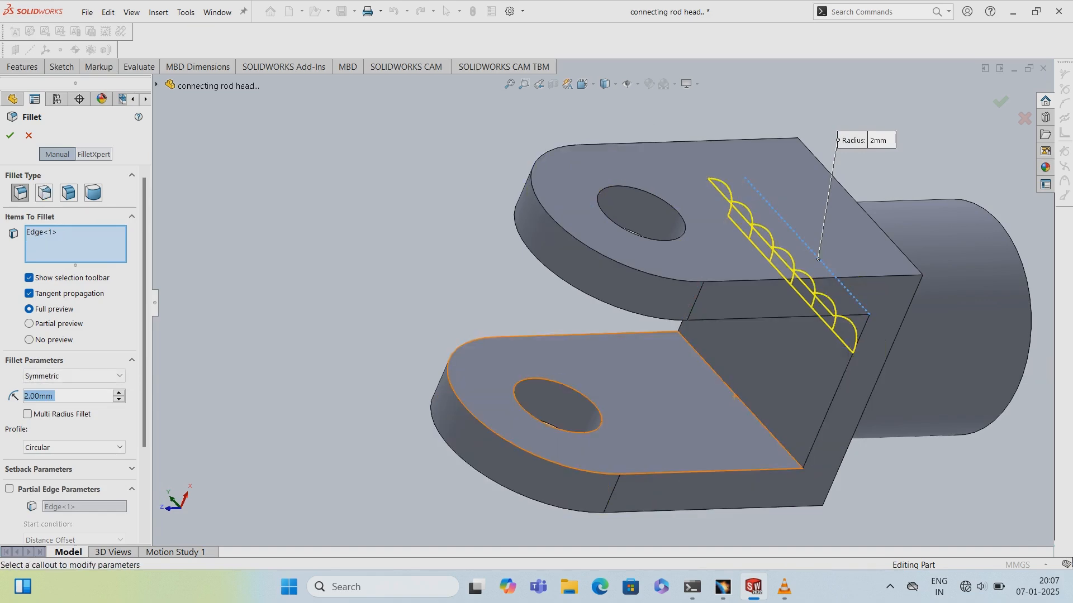
{"action": "left_click", "coordinate": [734, 395]}
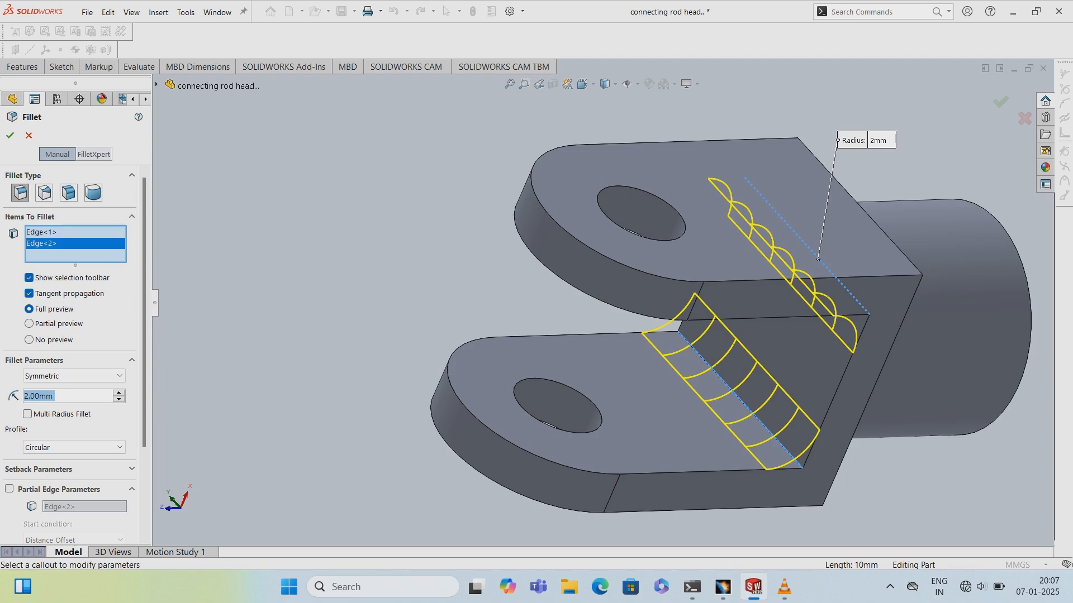
{"action": "middle_click_drag", "start_coordinate": [734, 395], "coordinate": [726, 346]}
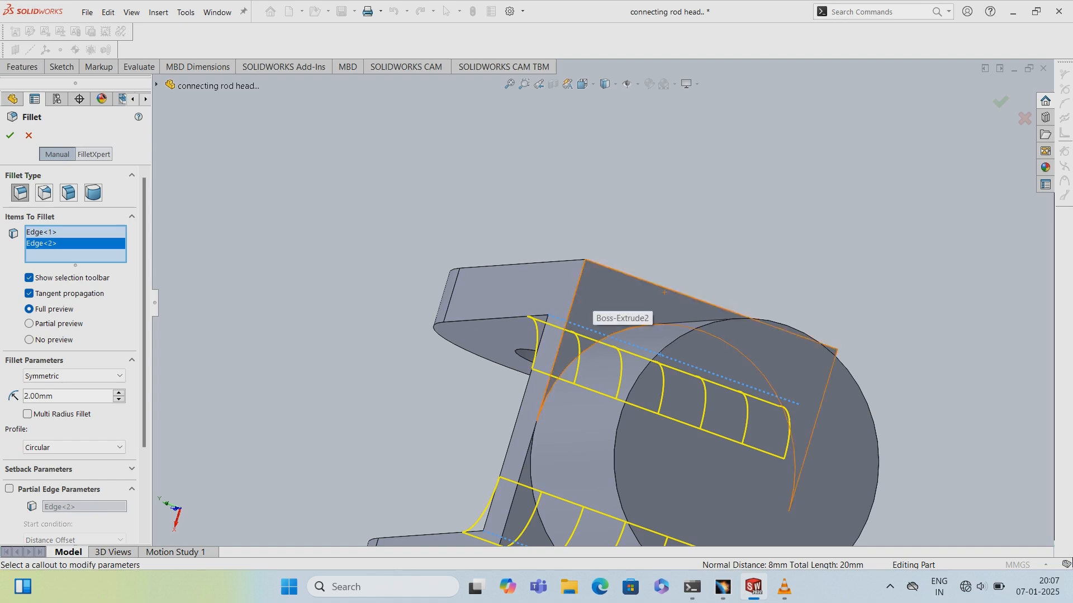
{"action": "left_click", "coordinate": [585, 299]}
{"action": "scroll", "coordinate": [586, 299], "scroll_direction": "up", "scroll_amount": 5}
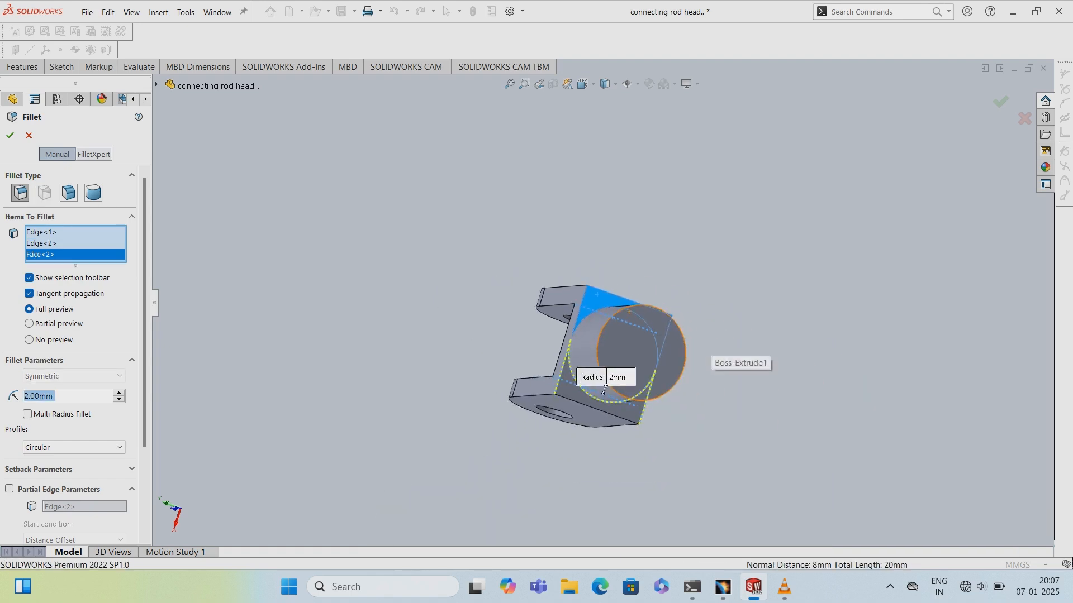
{"action": "scroll", "coordinate": [604, 389], "scroll_direction": "down", "scroll_amount": 5}
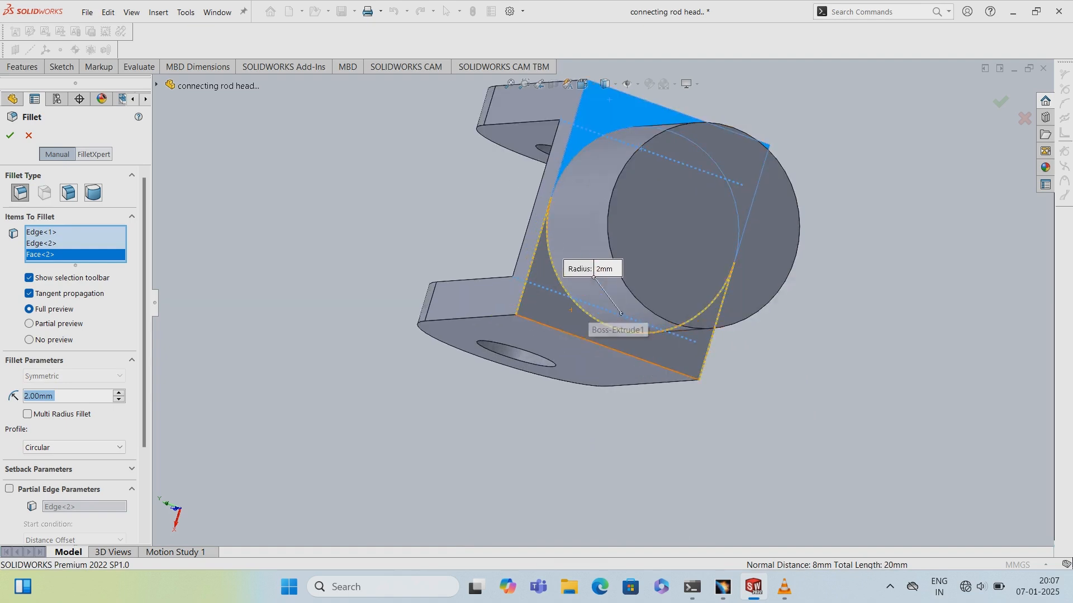
{"action": "left_click", "coordinate": [571, 310]}
{"action": "left_click", "coordinate": [574, 317]}
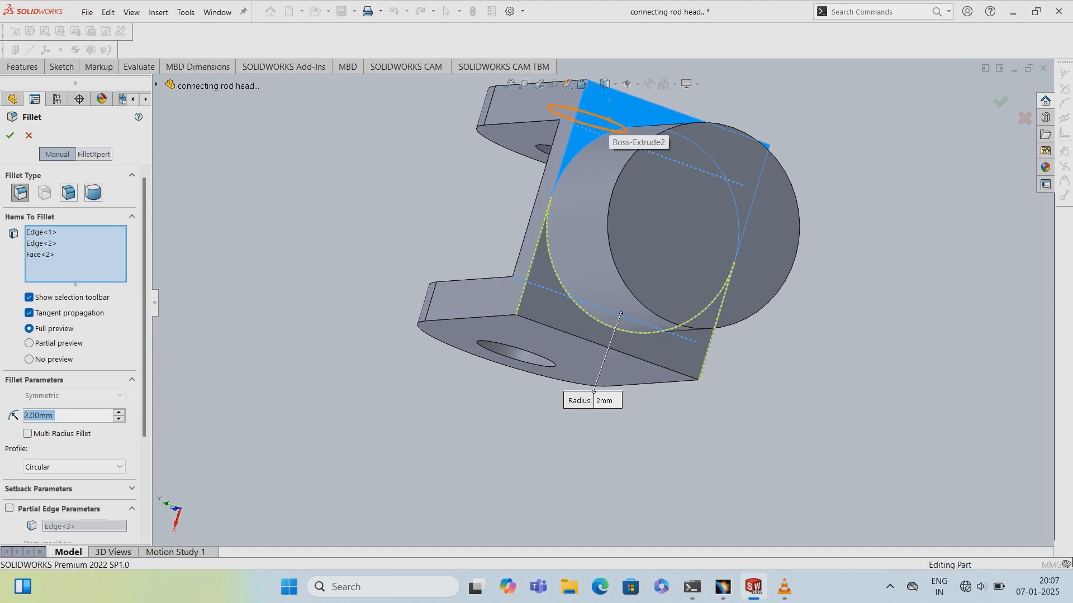
{"action": "left_click", "coordinate": [609, 118]}
{"action": "left_click", "coordinate": [612, 118]}
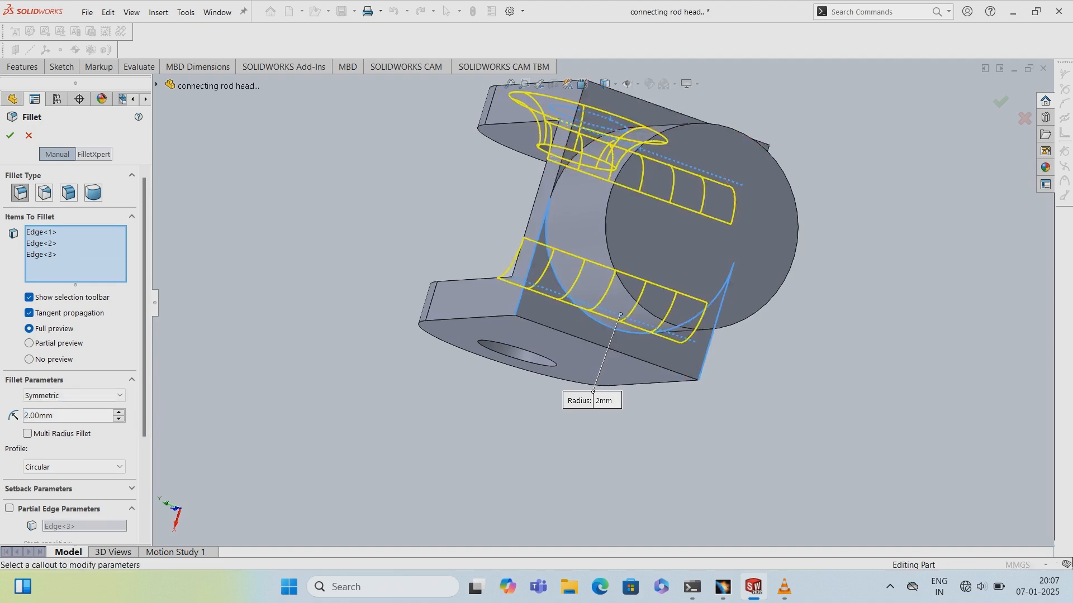
{"action": "middle_click_drag", "start_coordinate": [615, 129], "coordinate": [464, 151]}
{"action": "middle_click_drag", "start_coordinate": [683, 290], "coordinate": [693, 297]}
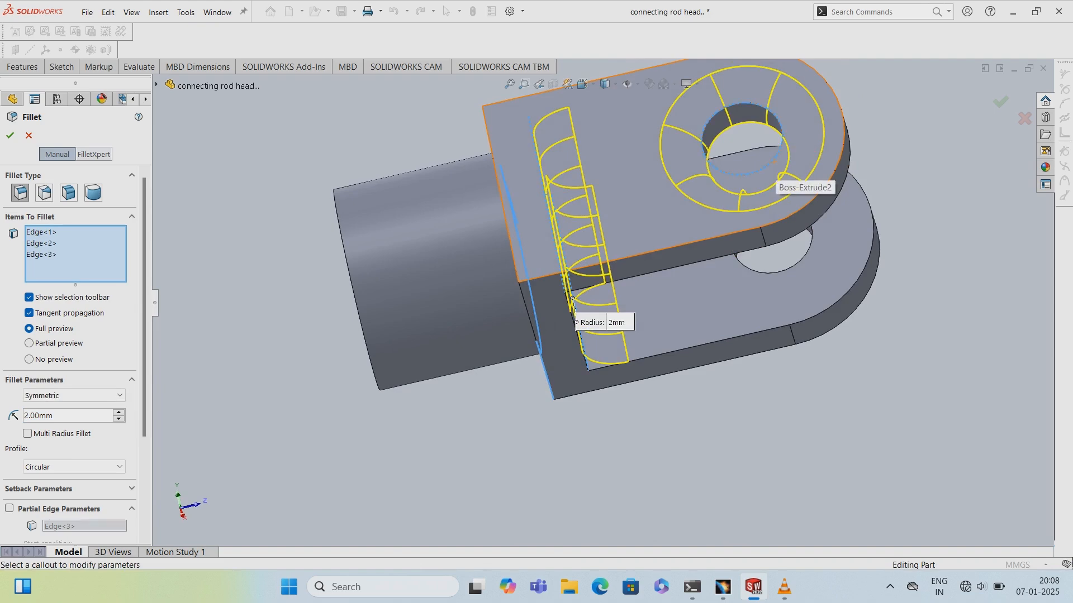
{"action": "left_click", "coordinate": [42, 254]}
{"action": "right_click", "coordinate": [50, 255]}
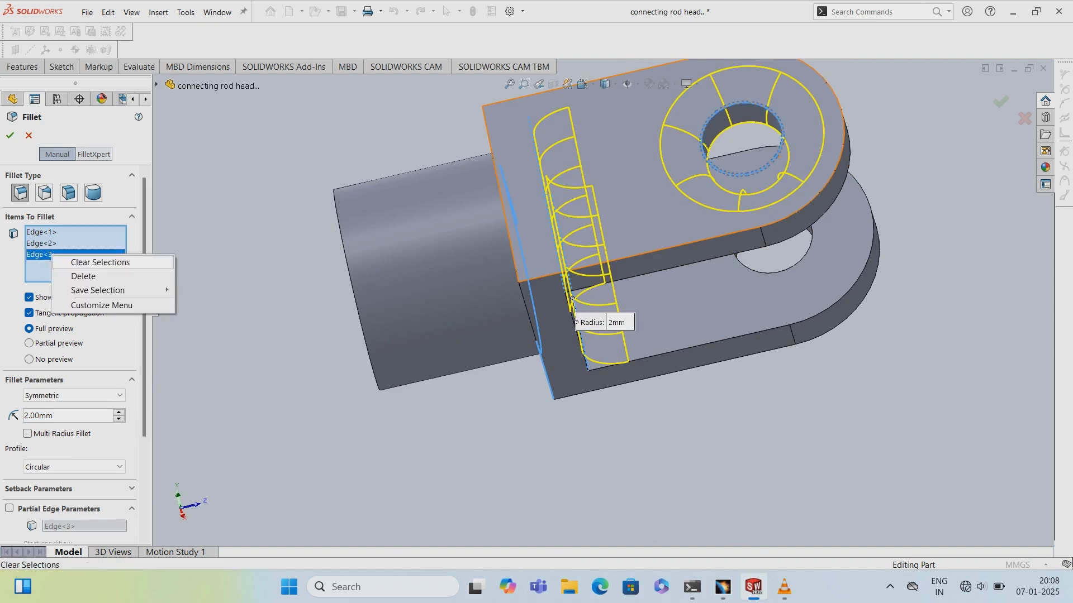
{"action": "left_click", "coordinate": [78, 261]}
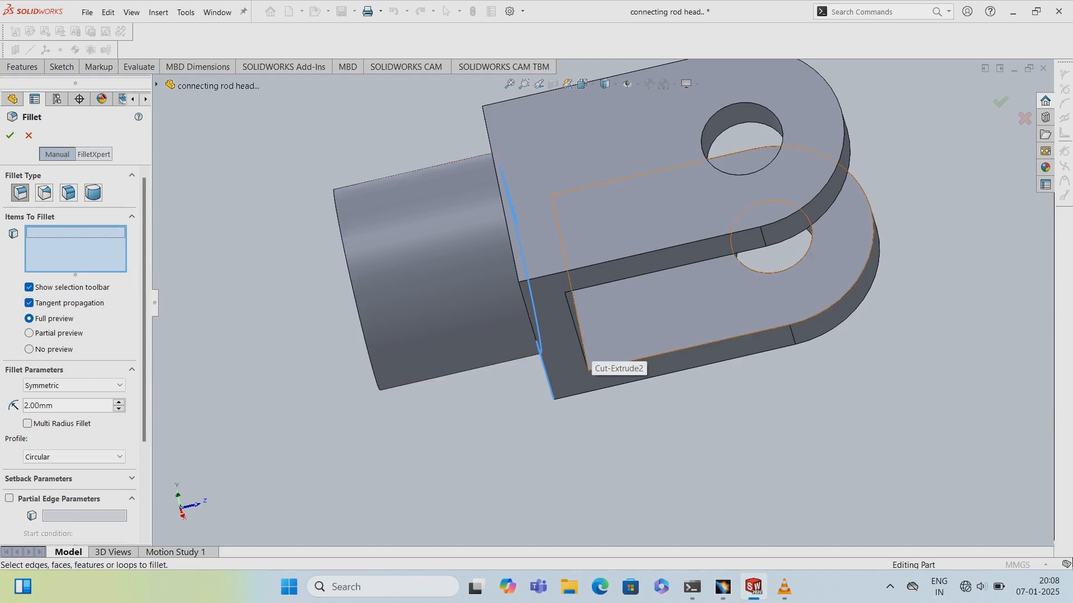
- Fillet the four inner edges of the slot with a 2 mm radius
{"action": "left_click", "coordinate": [583, 346]}
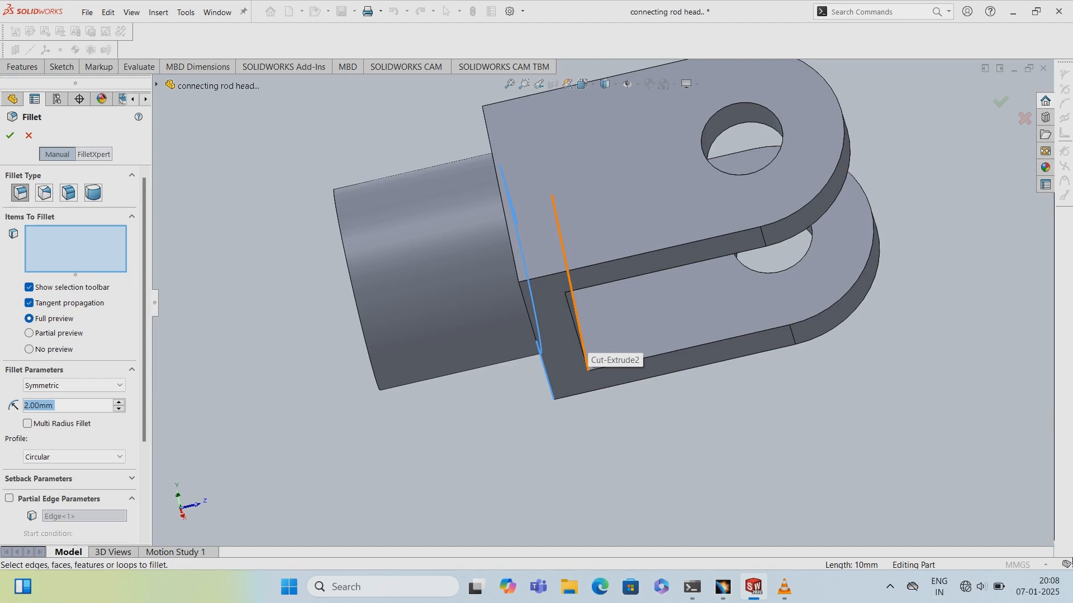
{"action": "middle_click_drag", "start_coordinate": [603, 425], "coordinate": [478, 324]}
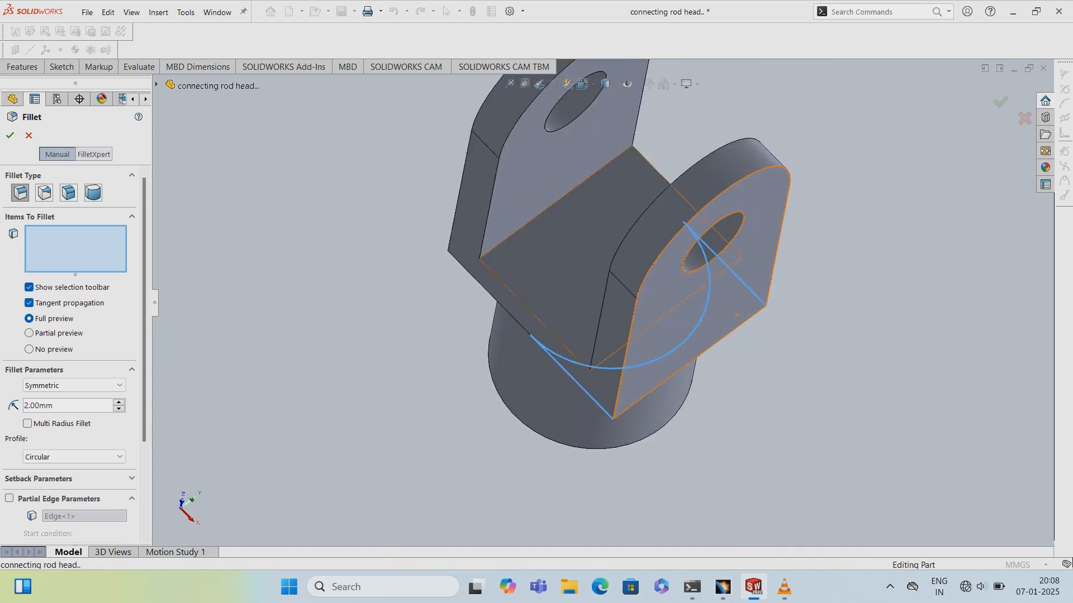
{"action": "left_click", "coordinate": [500, 243]}
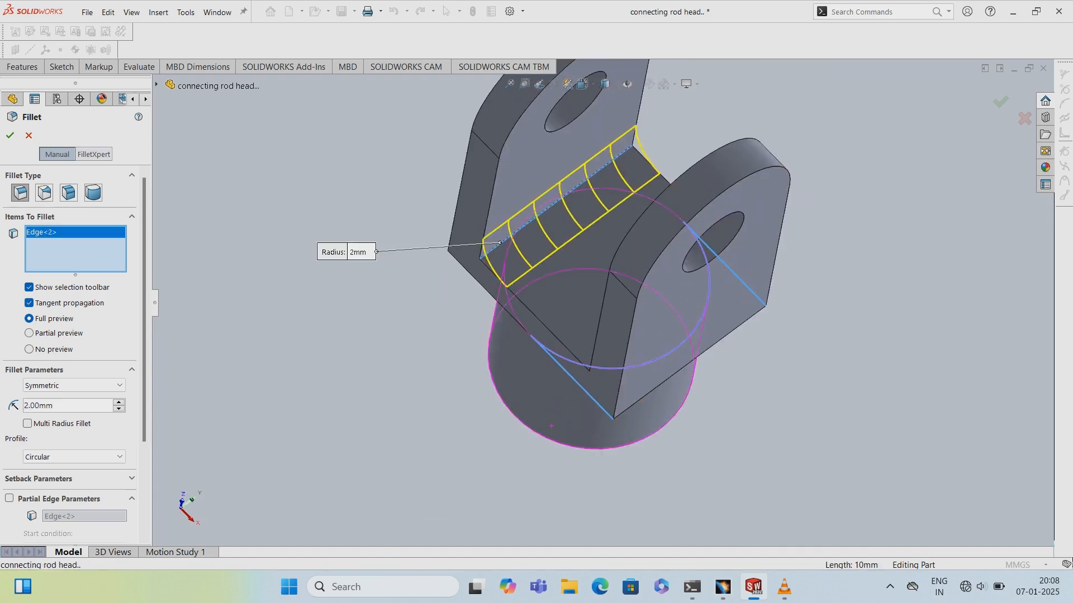
{"action": "middle_click_drag", "start_coordinate": [587, 391], "coordinate": [682, 387]}
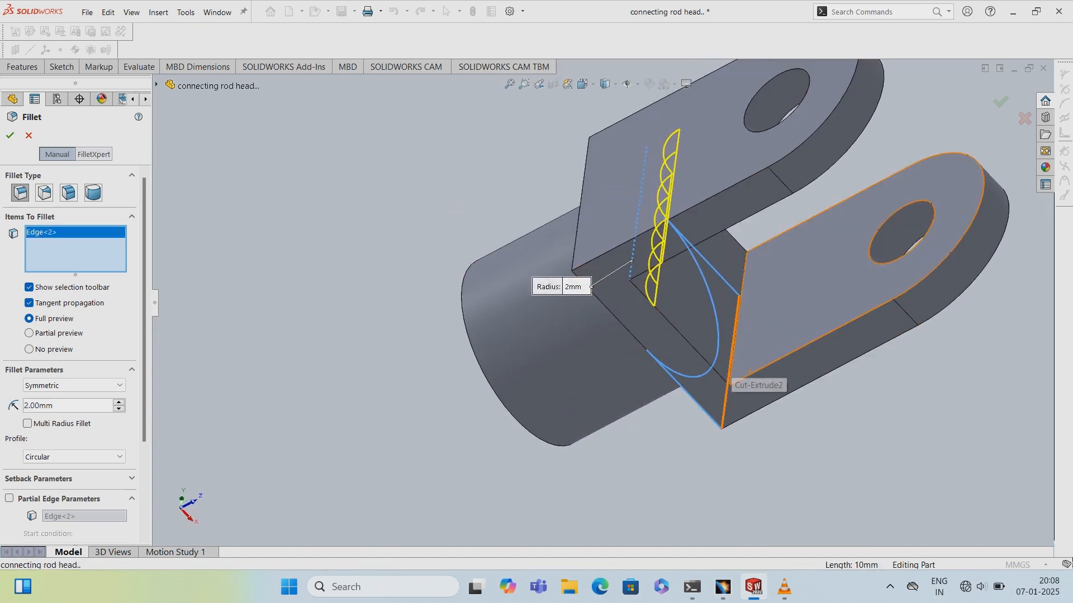
{"action": "left_click", "coordinate": [727, 386]}
{"action": "middle_click_drag", "start_coordinate": [804, 385], "coordinate": [692, 319]}
{"action": "left_click", "coordinate": [737, 429]}
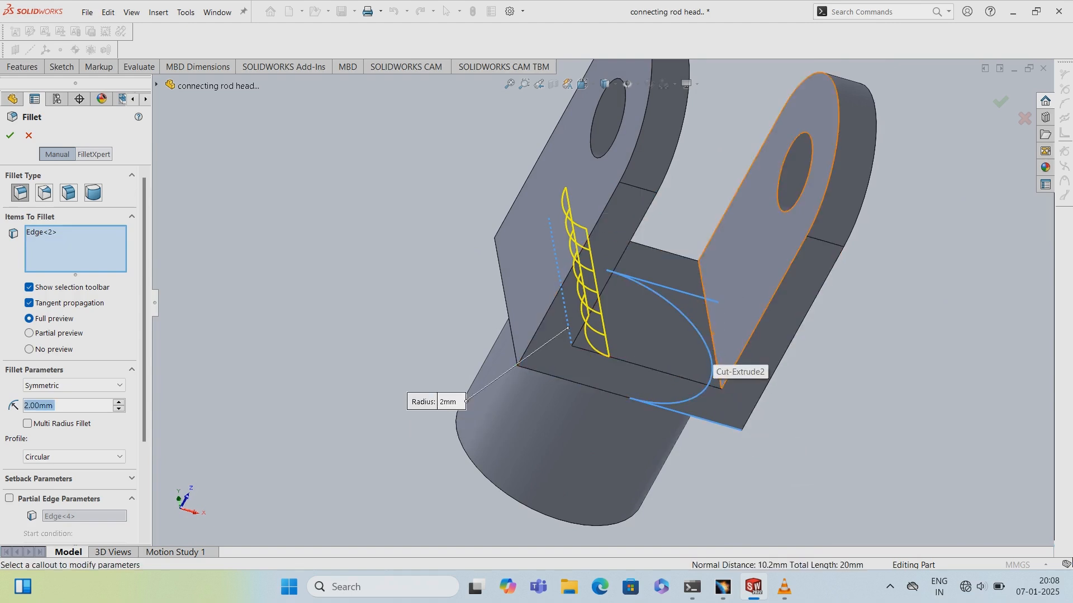
{"action": "left_click", "coordinate": [708, 330]}
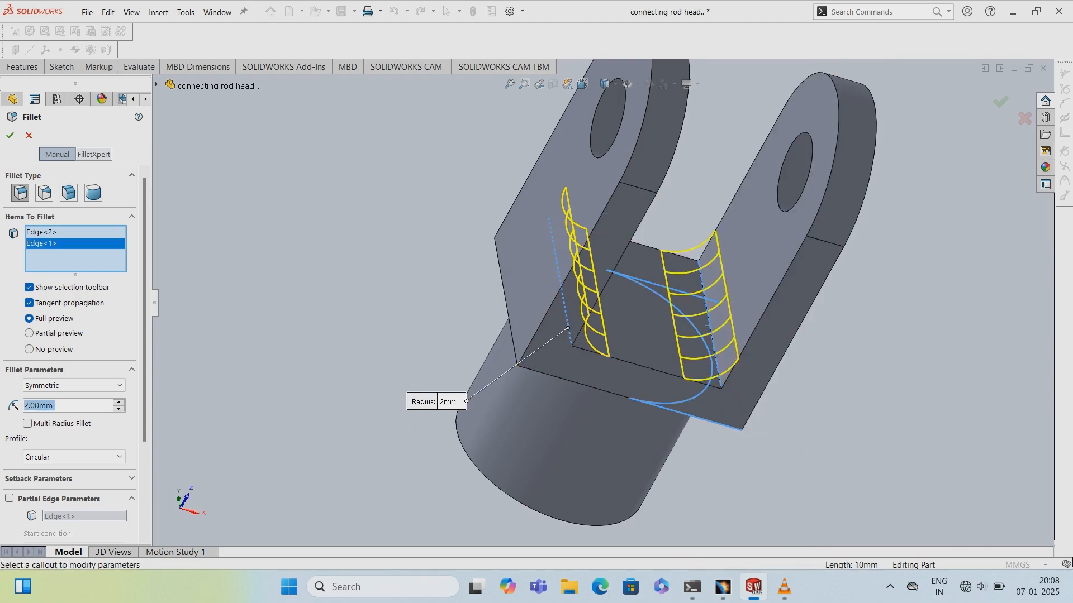
{"action": "middle_click_drag", "start_coordinate": [709, 330], "coordinate": [738, 302]}
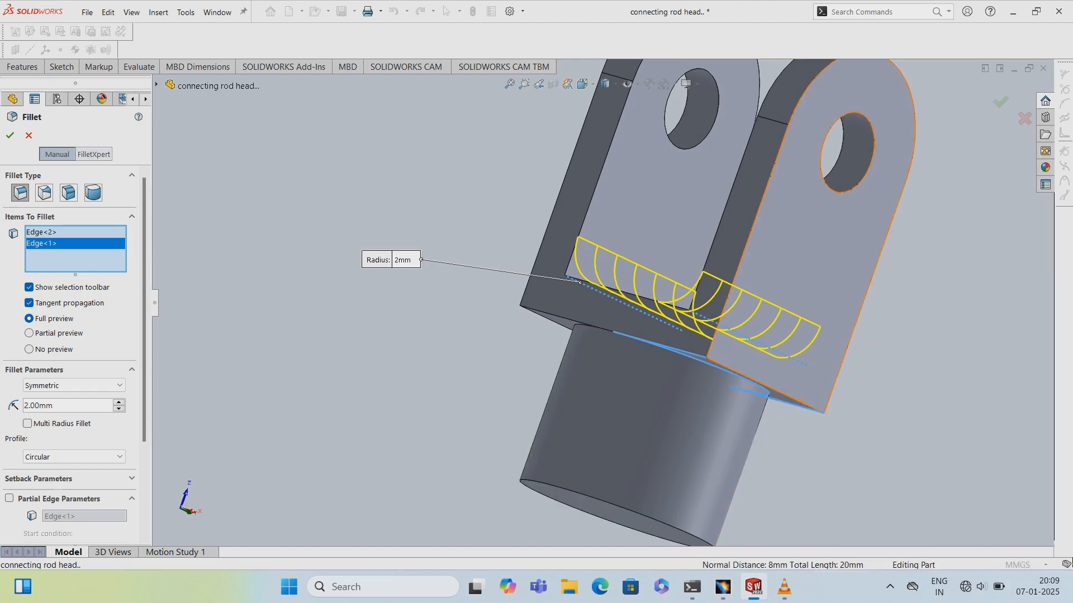
{"action": "left_click", "coordinate": [805, 411]}
{"action": "mouse_move", "coordinate": [805, 411]}
{"action": "middle_mouse_down"}
{"action": "mouse_move", "coordinate": [782, 425]}
{"action": "mouse_move", "coordinate": [802, 429]}
{"action": "middle_mouse_up"}
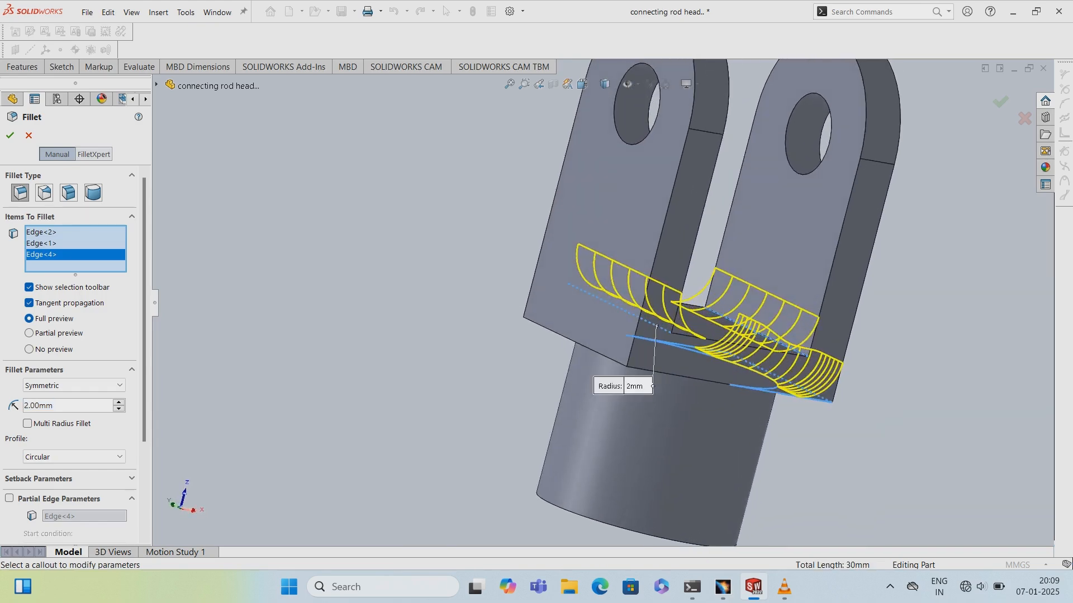
{"action": "left_click", "coordinate": [594, 352]}
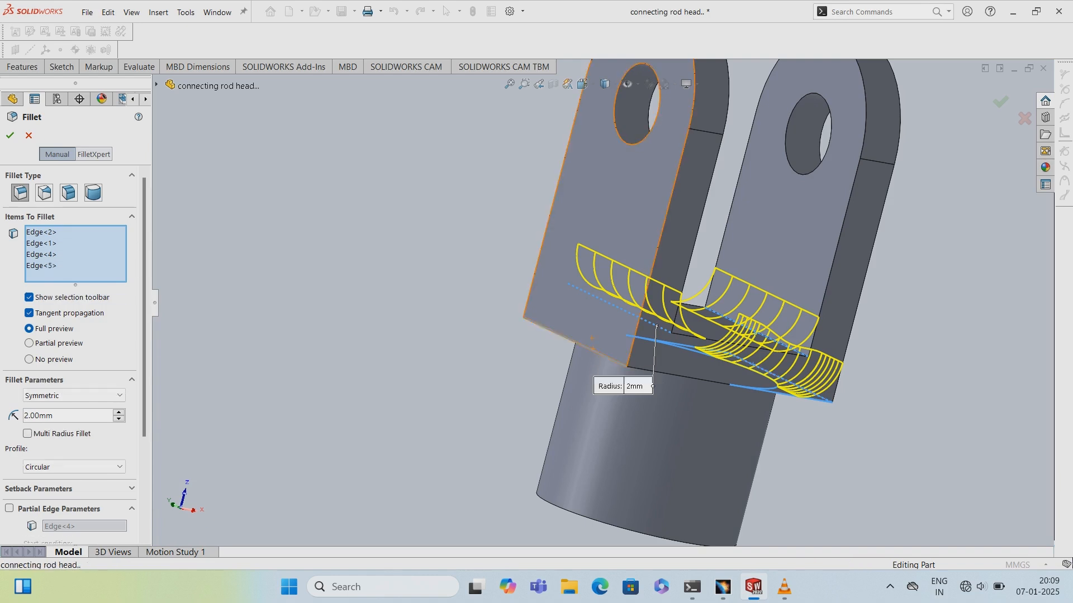
{"action": "key", "text": "Return"}
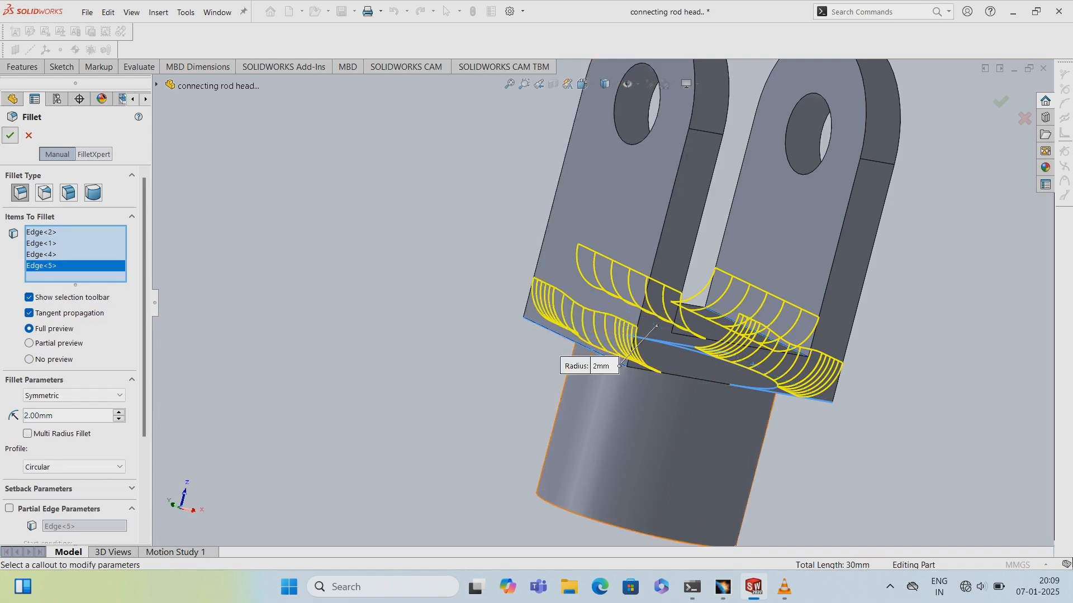
{"action": "middle_click_drag", "start_coordinate": [698, 335], "coordinate": [567, 288]}
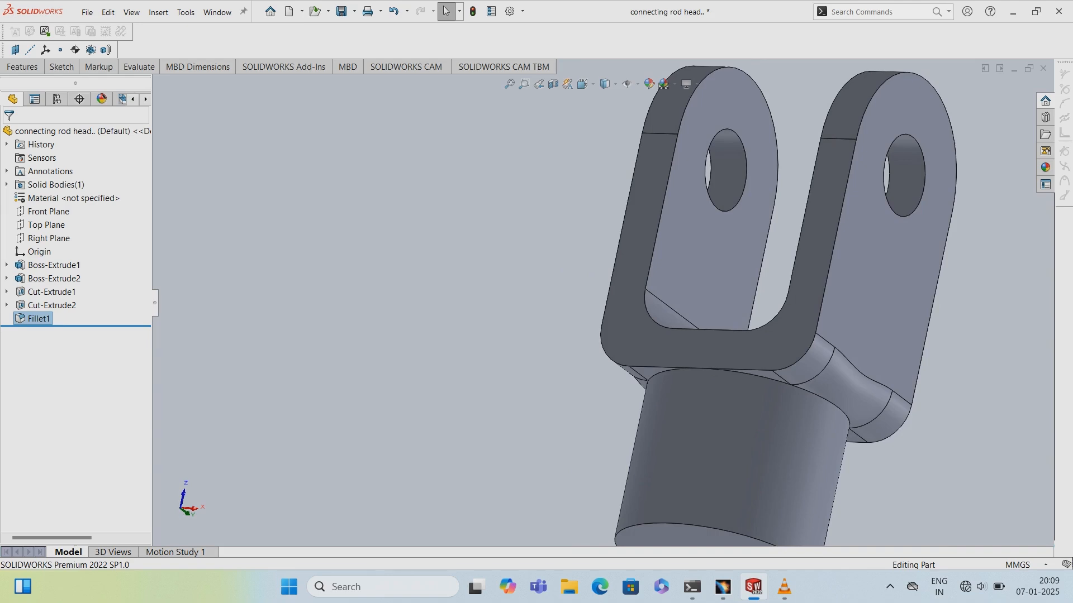
- Fillet the edge where the arm meets the cylinder with a 2 mm radius
{"action": "left_click", "coordinate": [22, 67]}
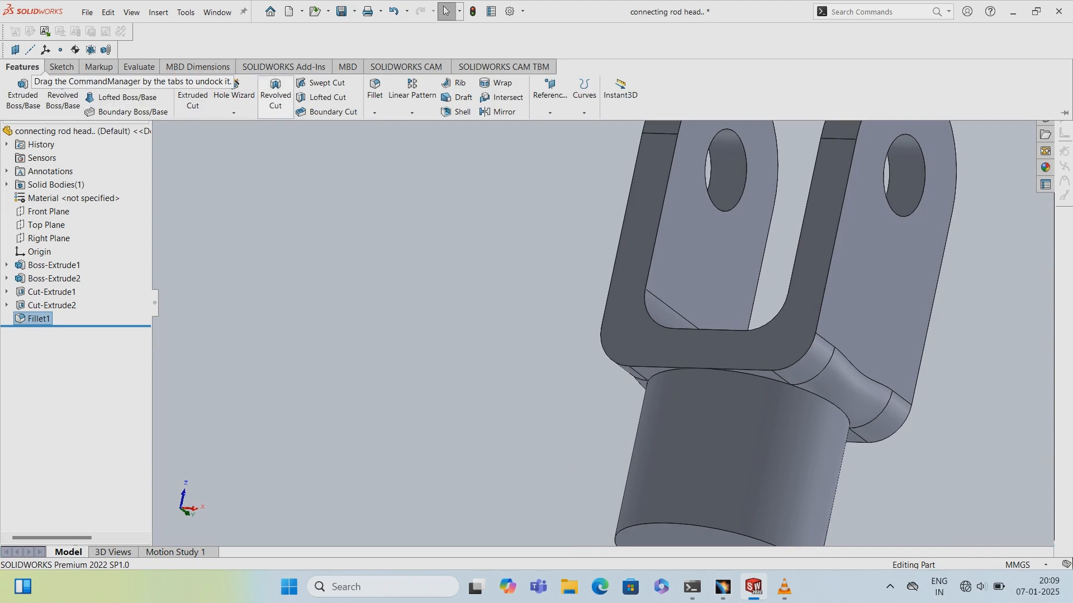
{"action": "left_click", "coordinate": [375, 89]}
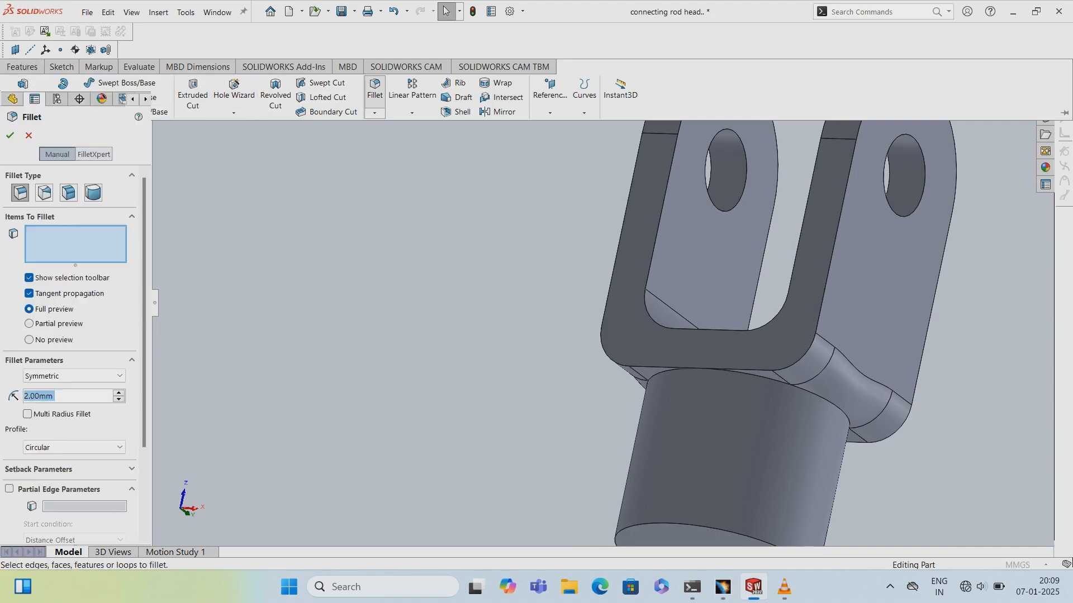
{"action": "left_click", "coordinate": [760, 375]}
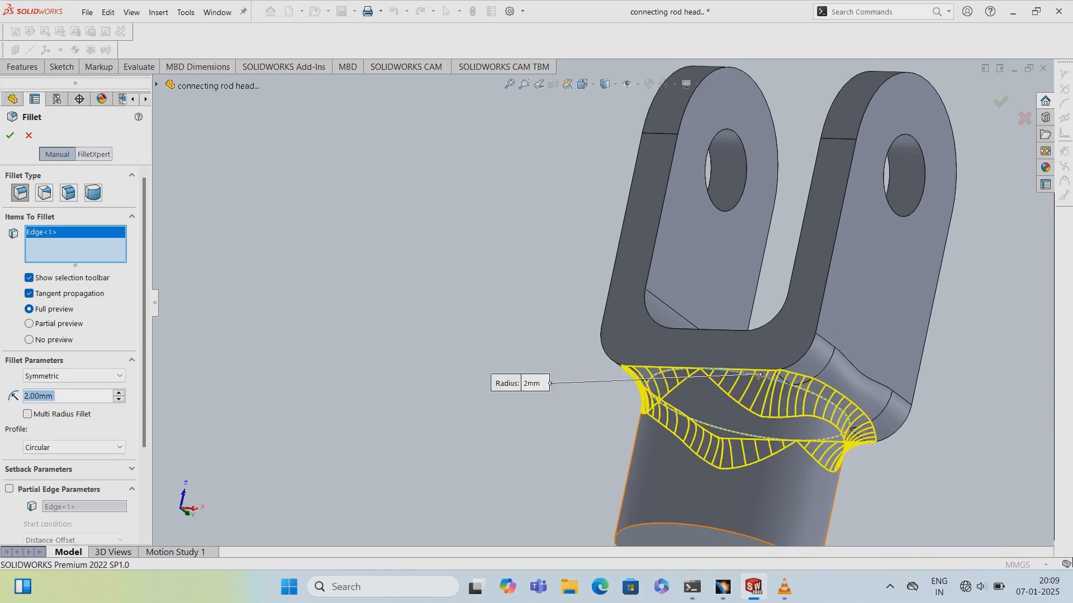
{"action": "left_click", "coordinate": [10, 135]}
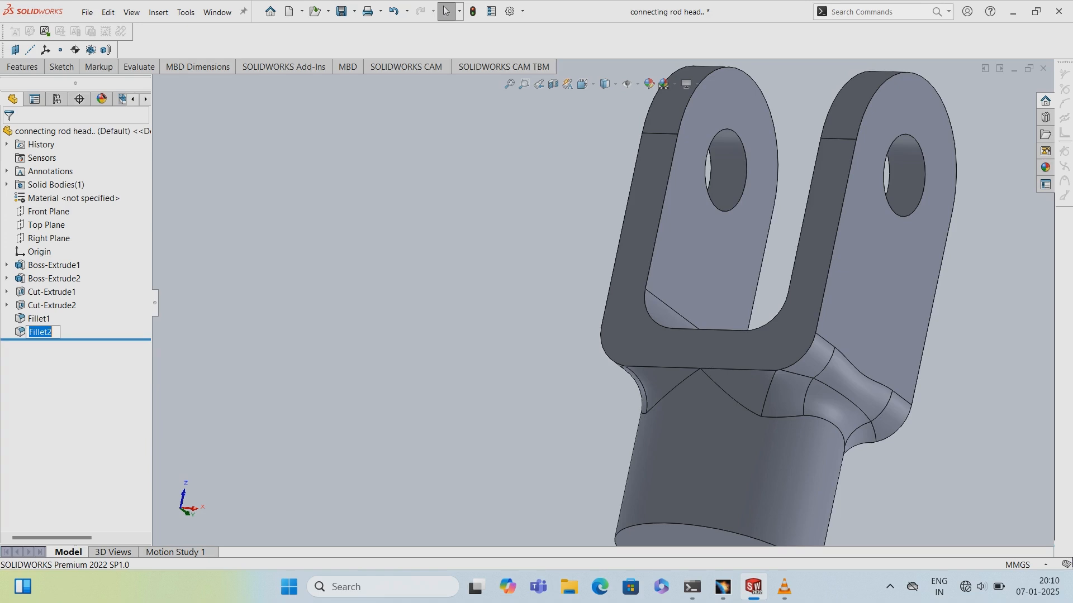
- Start another 2 mm Fillet on the short edges where the slotted arm meets the cylinder fillet
{"action": "left_click", "coordinate": [22, 67]}
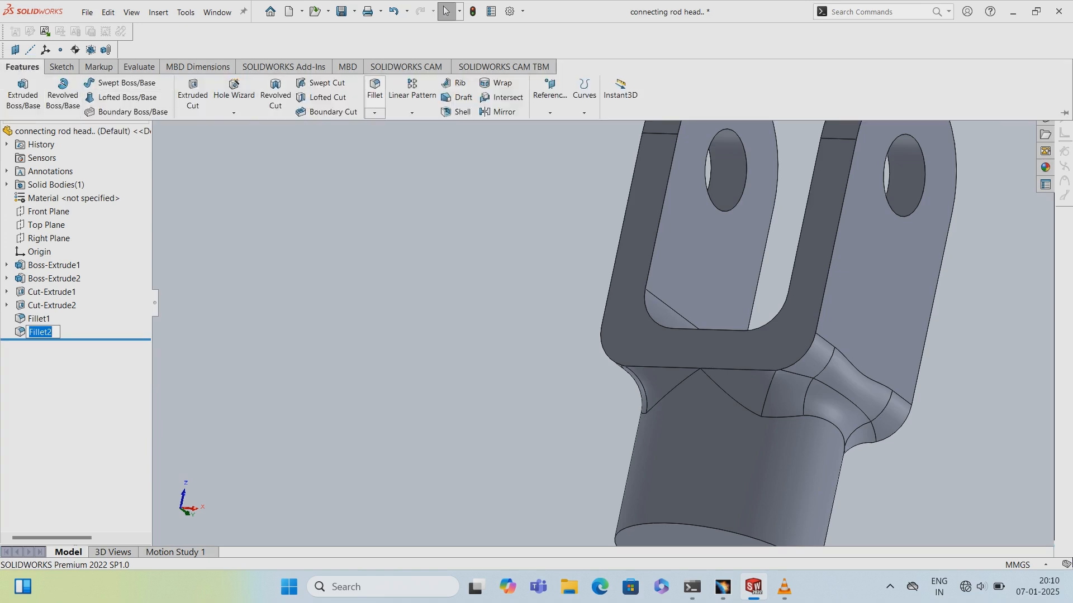
{"action": "left_click", "coordinate": [374, 89]}
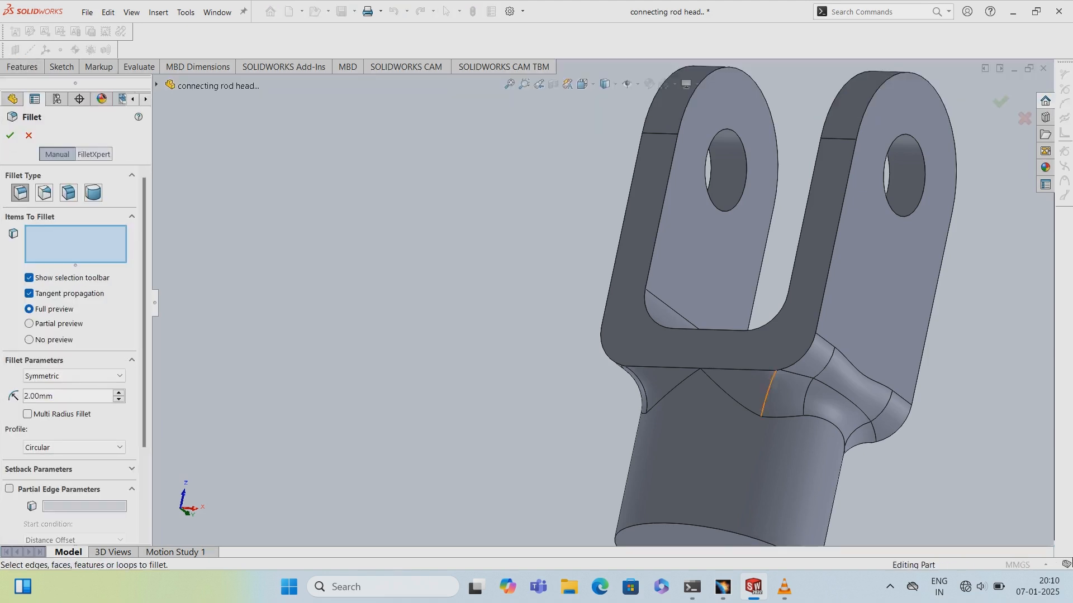
{"action": "left_click", "coordinate": [767, 403]}
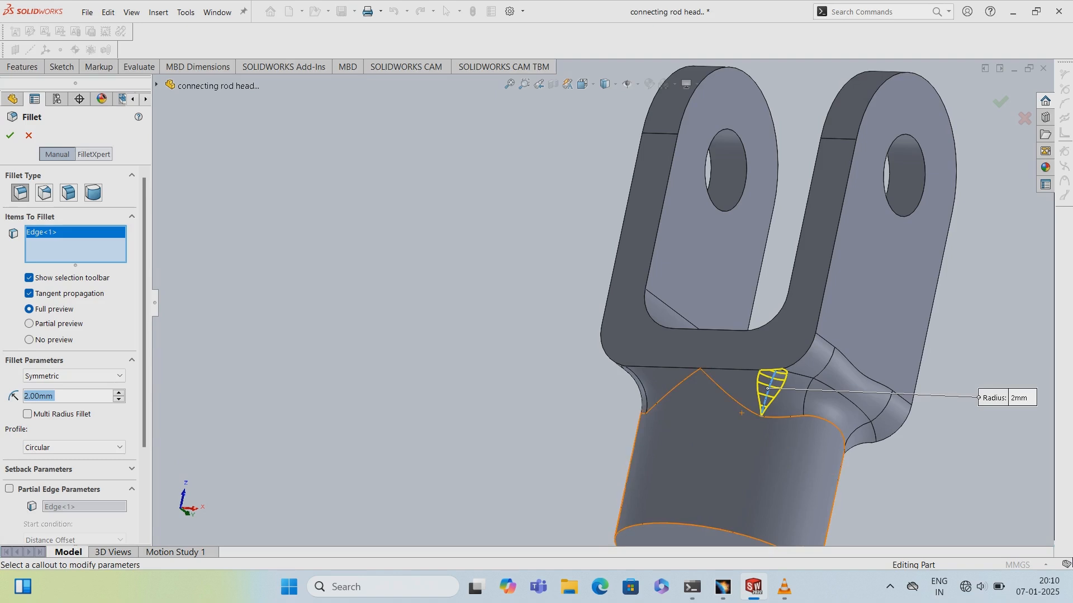
{"action": "middle_click_drag", "start_coordinate": [686, 346], "coordinate": [778, 355]}
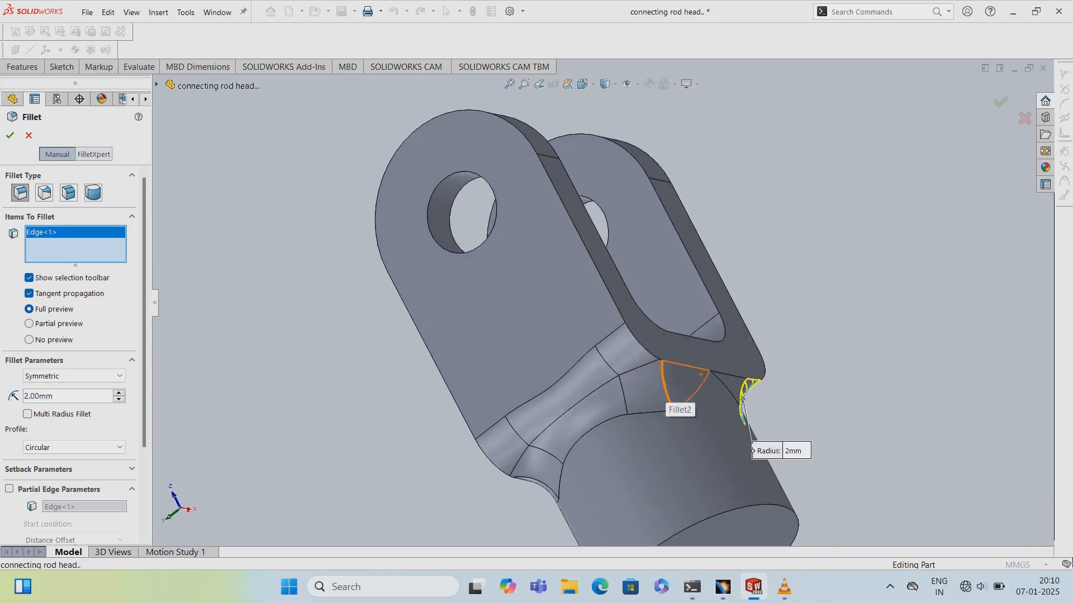
{"action": "left_click", "coordinate": [663, 387]}
{"action": "scroll", "coordinate": [651, 394], "scroll_direction": "down", "scroll_amount": 1}
{"action": "middle_click_drag", "start_coordinate": [651, 394], "coordinate": [776, 397]}
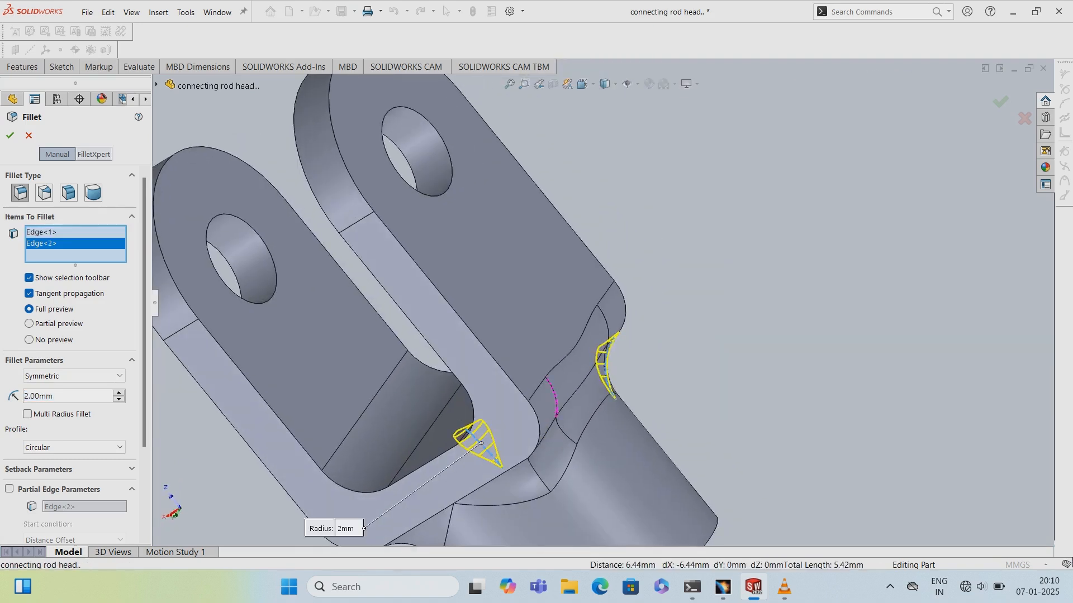
{"action": "middle_click_drag", "start_coordinate": [546, 460], "coordinate": [550, 459]}
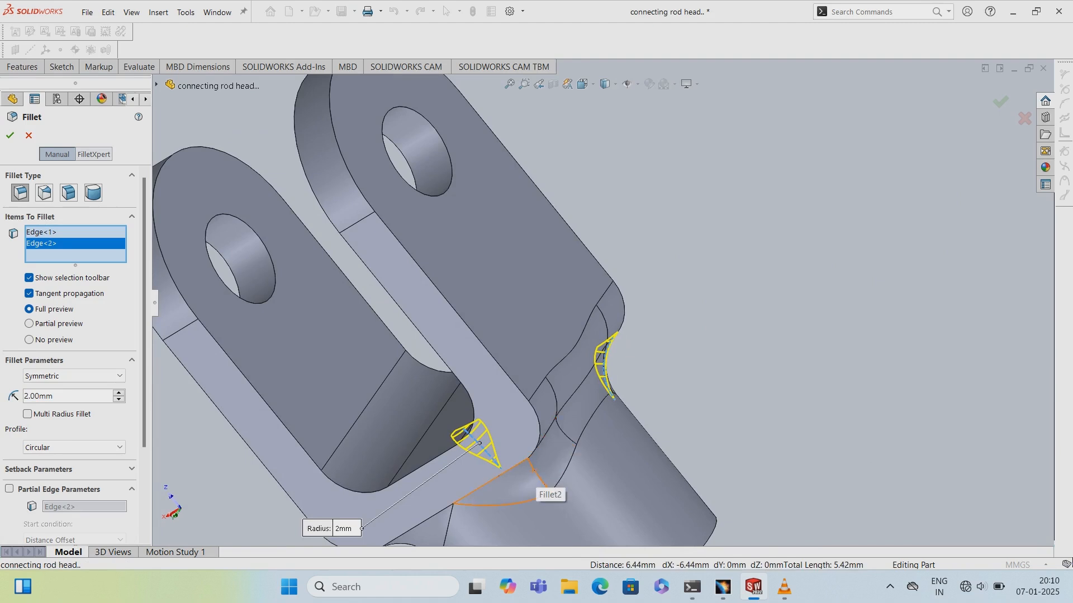
{"action": "left_click", "coordinate": [550, 455]}
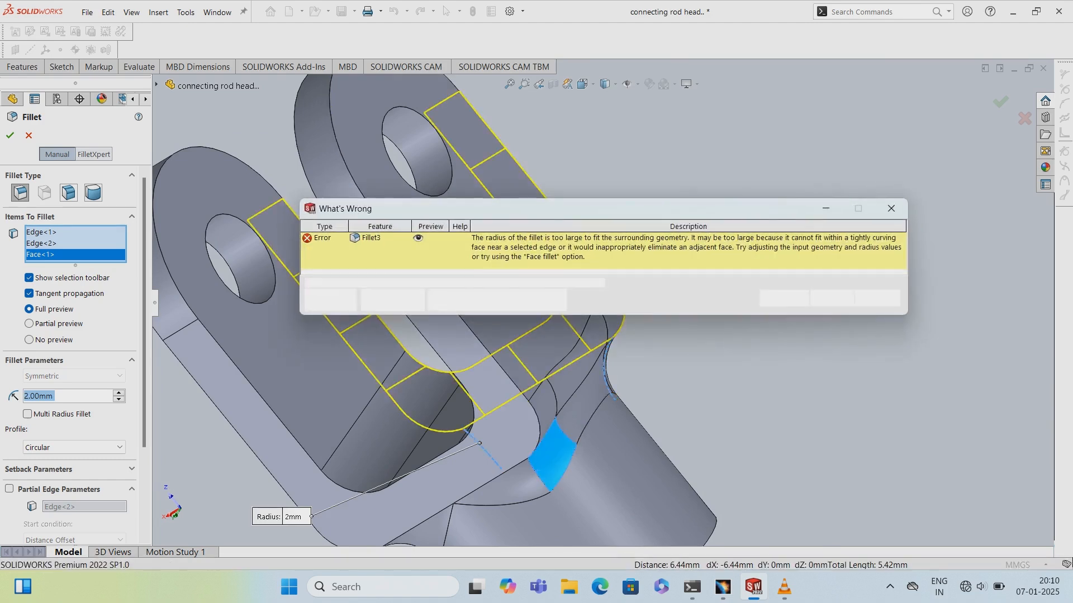
{"action": "left_click", "coordinate": [831, 299]}
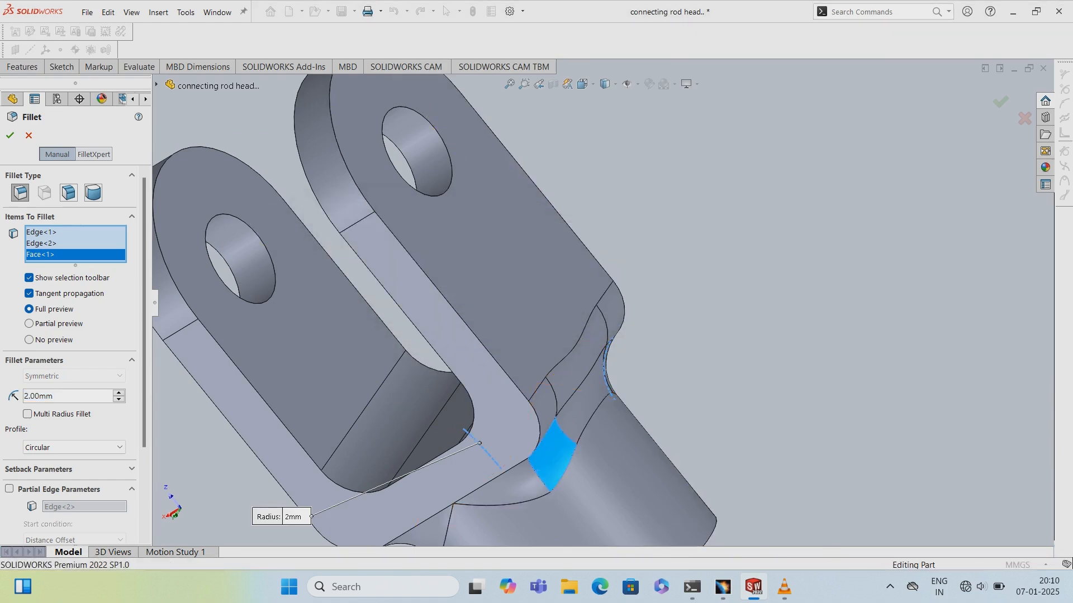
{"action": "right_click", "coordinate": [78, 254]}
{"action": "left_click", "coordinate": [96, 271]}
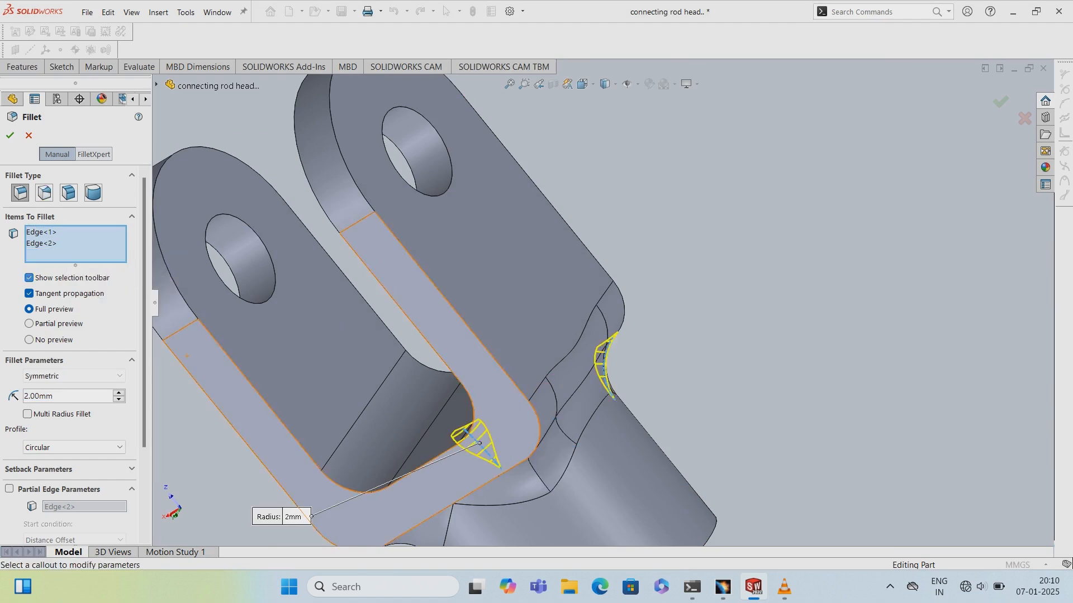
- Add the remaining short junction edges to the 2 mm fillet and apply it
{"action": "left_click", "coordinate": [541, 478]}
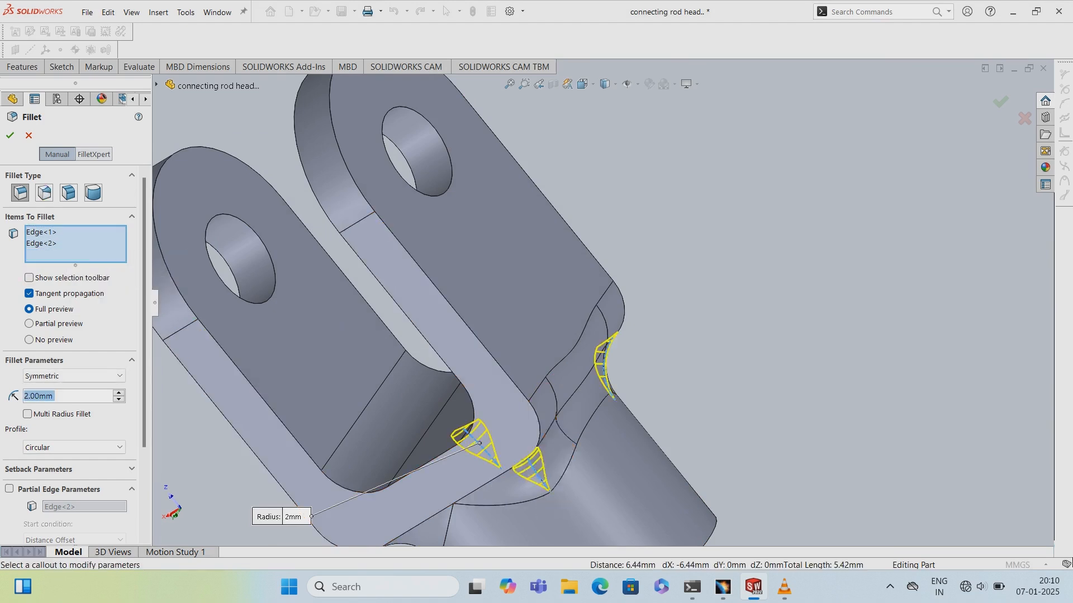
{"action": "middle_click_drag", "start_coordinate": [614, 310], "coordinate": [749, 240]}
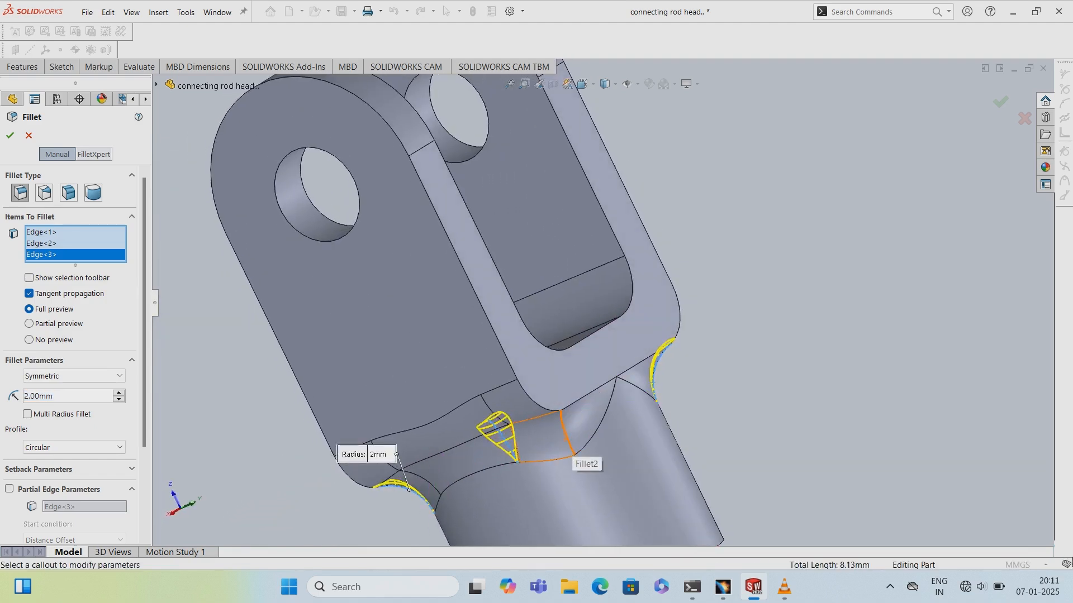
{"action": "left_click", "coordinate": [567, 436]}
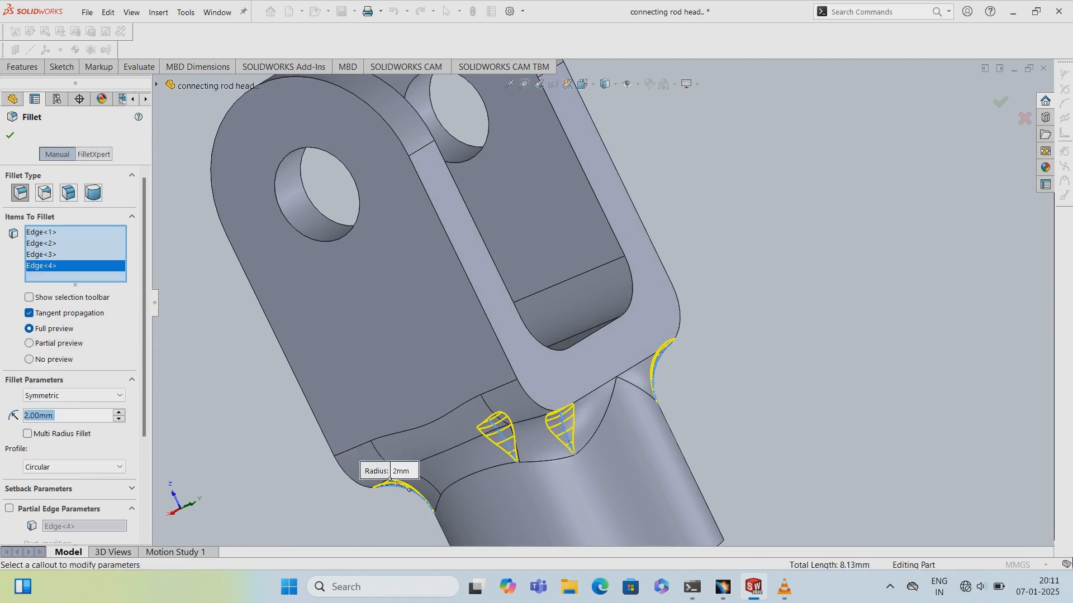
{"action": "left_click", "coordinate": [10, 136]}
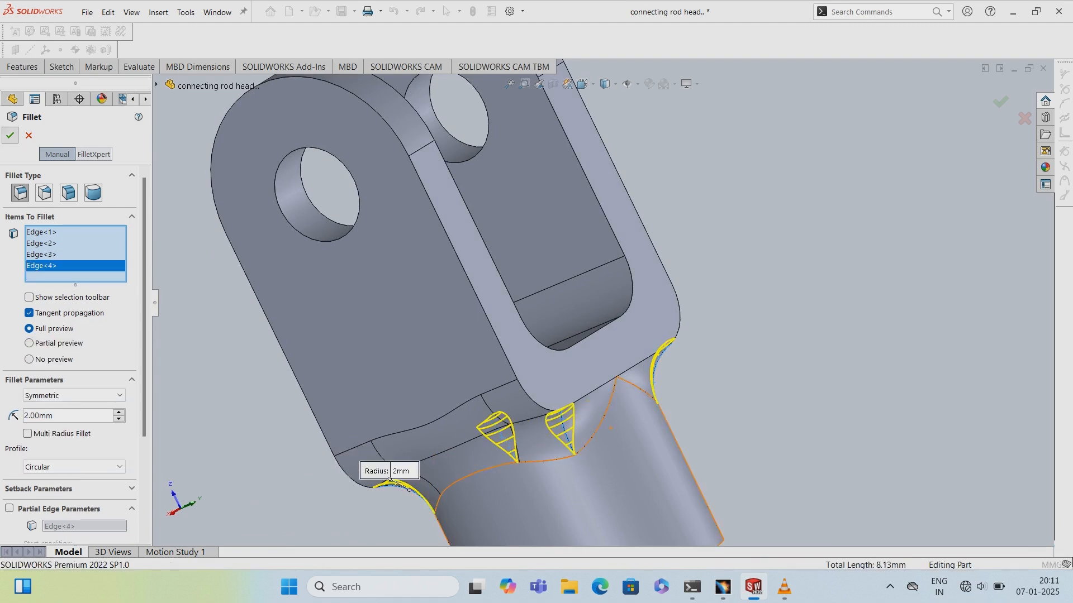
- Open a new sketch on the cylinder's end face
{"action": "scroll", "coordinate": [617, 333], "scroll_direction": "up", "scroll_amount": 2}
{"action": "middle_click_drag", "start_coordinate": [617, 333], "coordinate": [536, 275]}
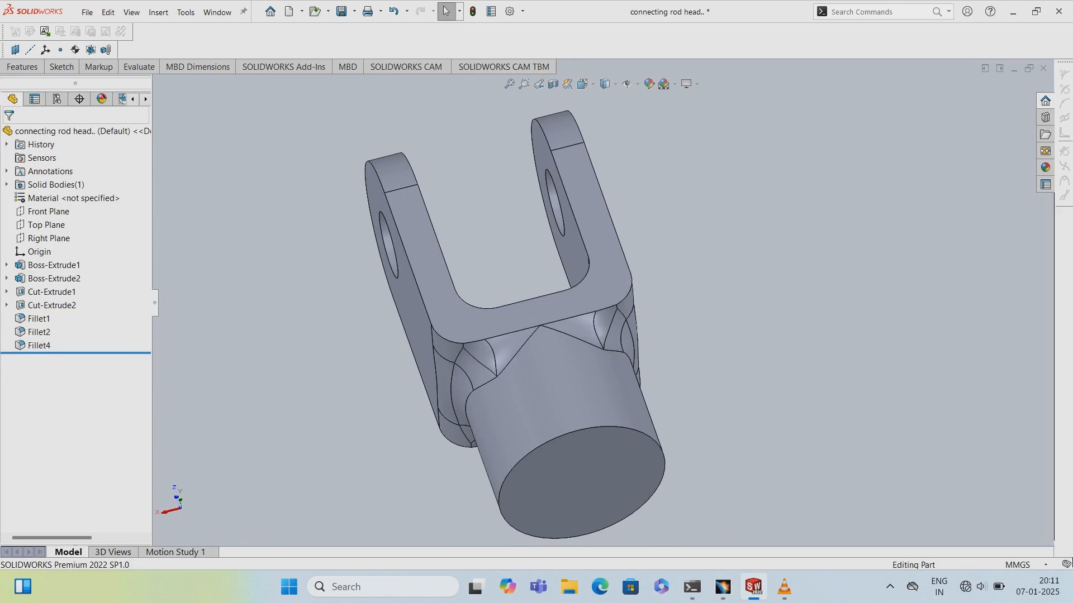
{"action": "right_click", "coordinate": [566, 481]}
{"action": "left_click", "coordinate": [593, 325]}
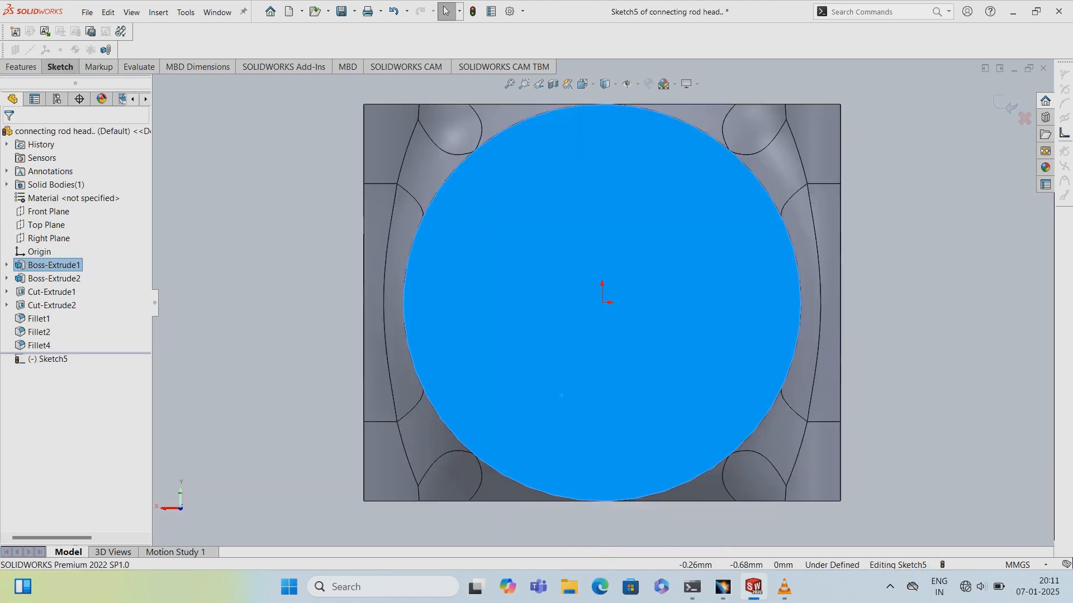
- Sketch a circle centered on the origin, about 5.1 mm in diameter
{"action": "left_click", "coordinate": [60, 66]}
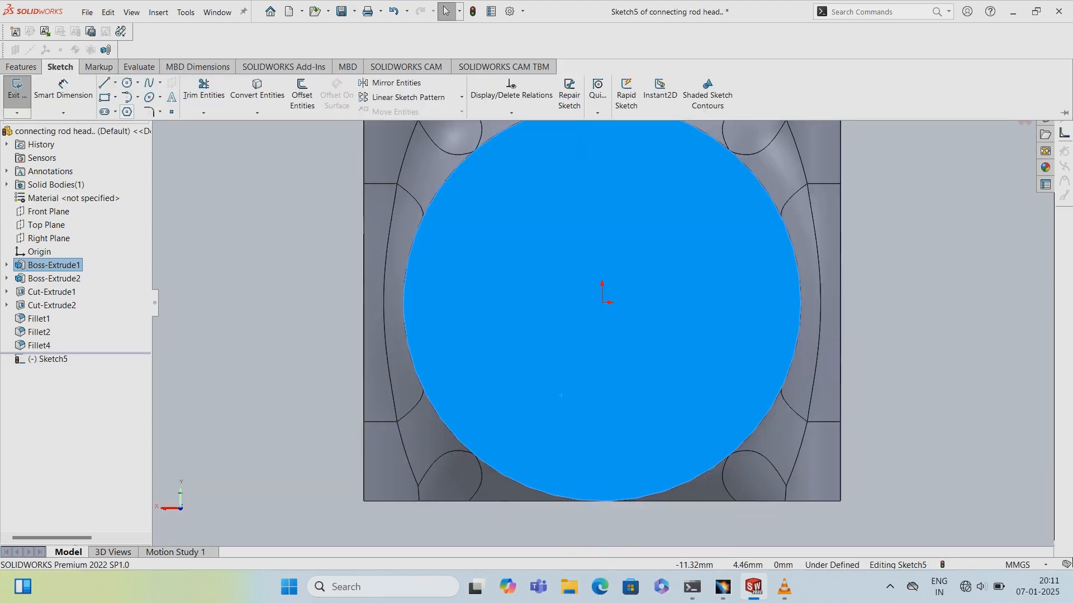
{"action": "left_click", "coordinate": [127, 82]}
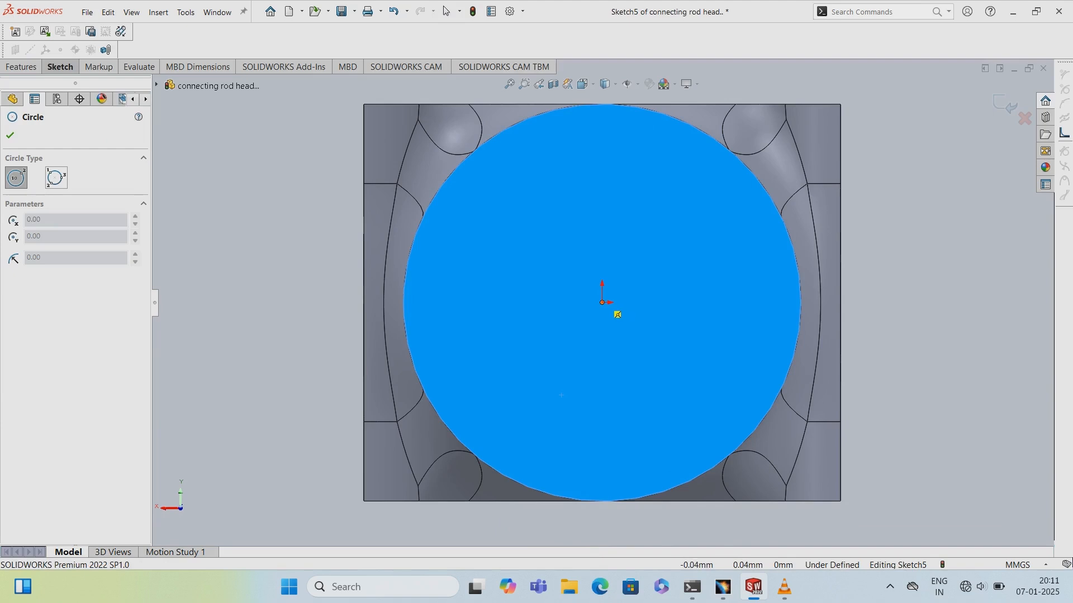
{"action": "mouse_move", "coordinate": [601, 302]}
{"action": "left_mouse_down"}
{"action": "mouse_move", "coordinate": [627, 341]}
{"action": "mouse_move", "coordinate": [673, 374]}
{"action": "left_mouse_up"}
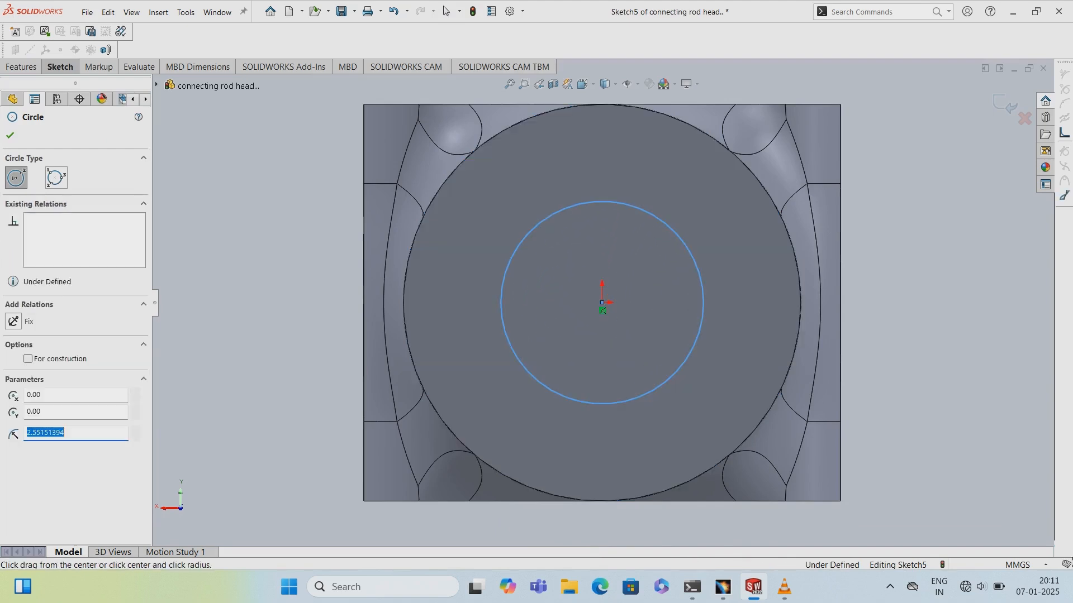
- Dimension the circle's diameter to 5 mm
{"action": "left_click", "coordinate": [59, 66]}
{"action": "left_click", "coordinate": [62, 88]}
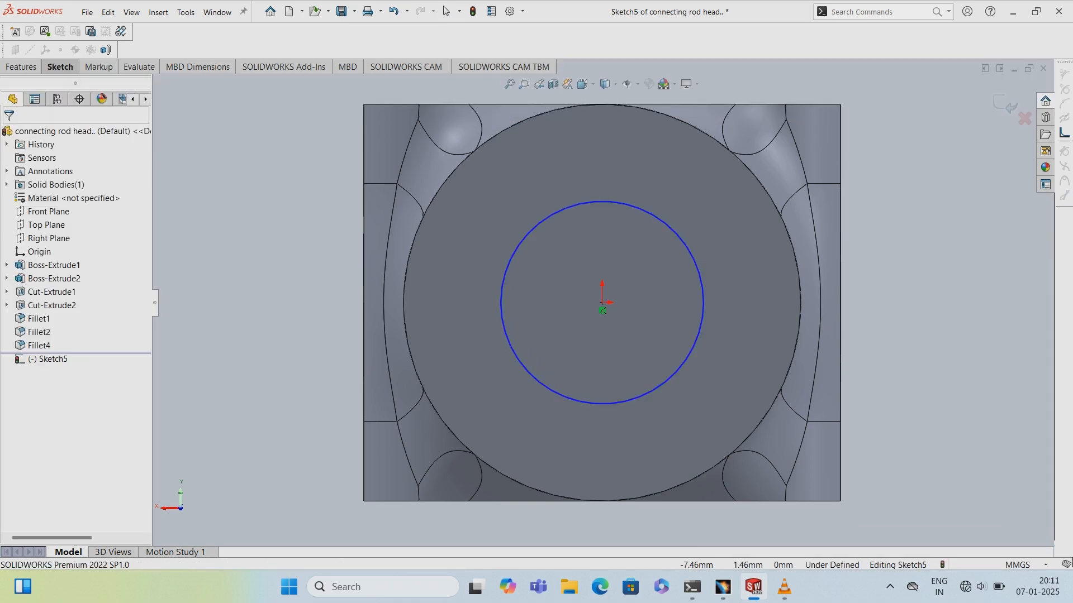
{"action": "left_click", "coordinate": [527, 373]}
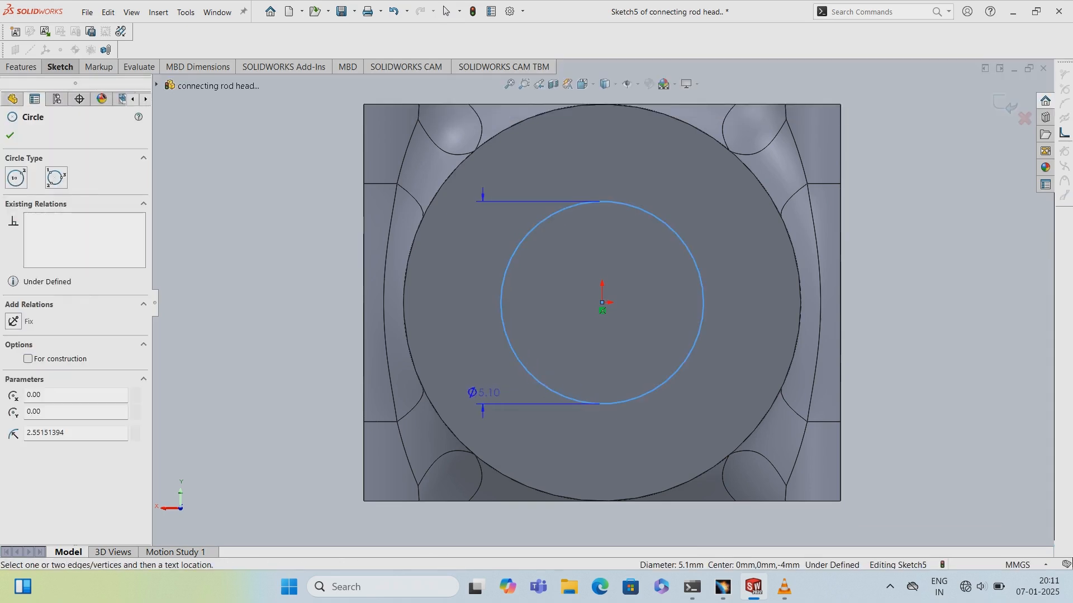
{"action": "left_click", "coordinate": [475, 391]}
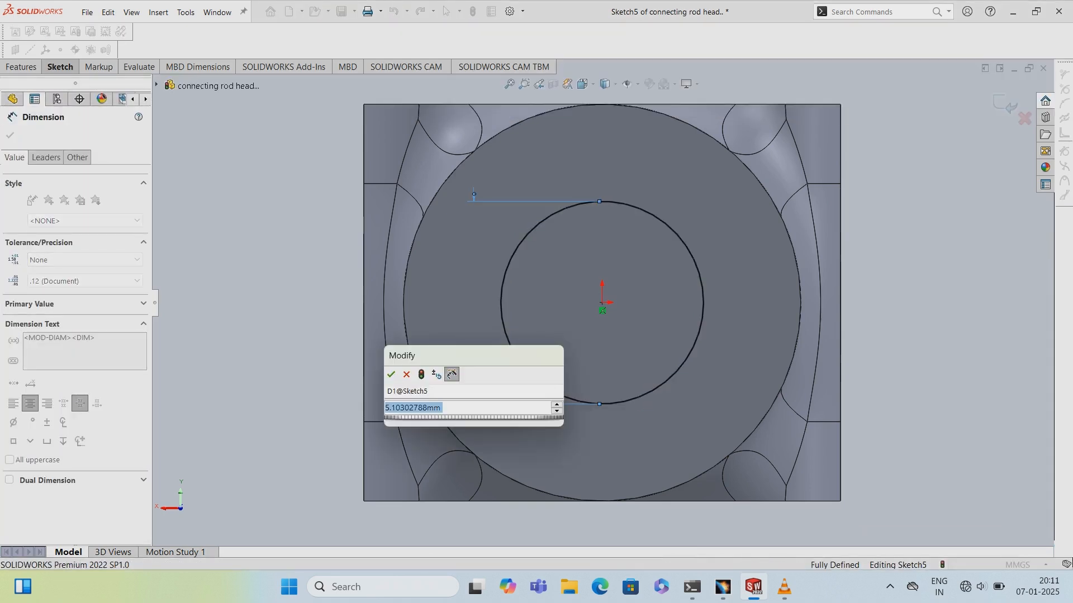
{"action": "type", "text": "5"}
{"action": "key", "text": "Return"}
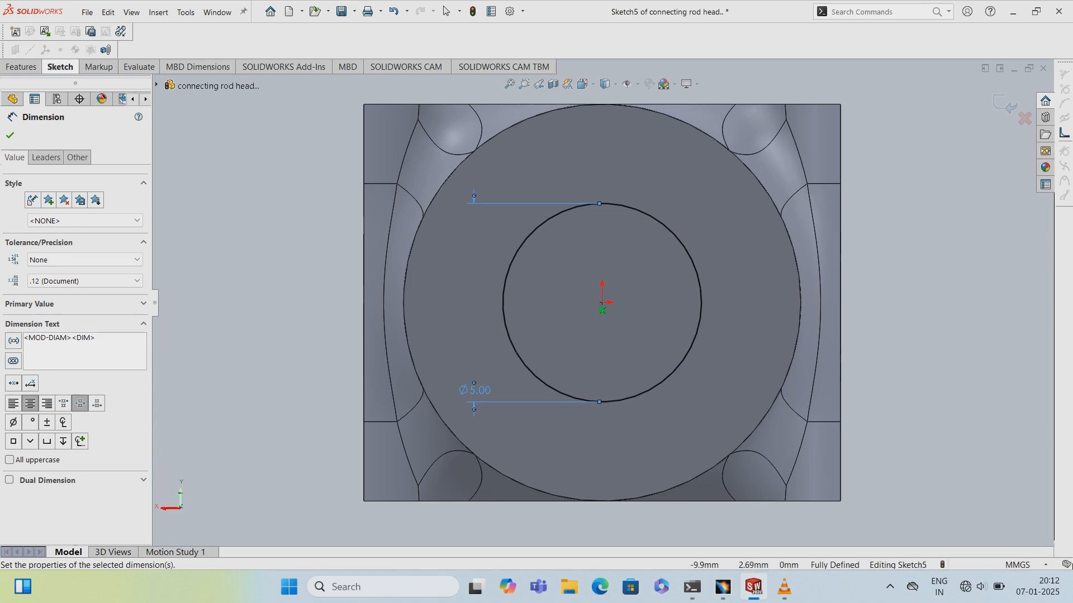
- Exit the sketch and cut-extrude the circle Through All into the cylinder
{"action": "left_click", "coordinate": [63, 84]}
{"action": "left_click", "coordinate": [17, 83]}
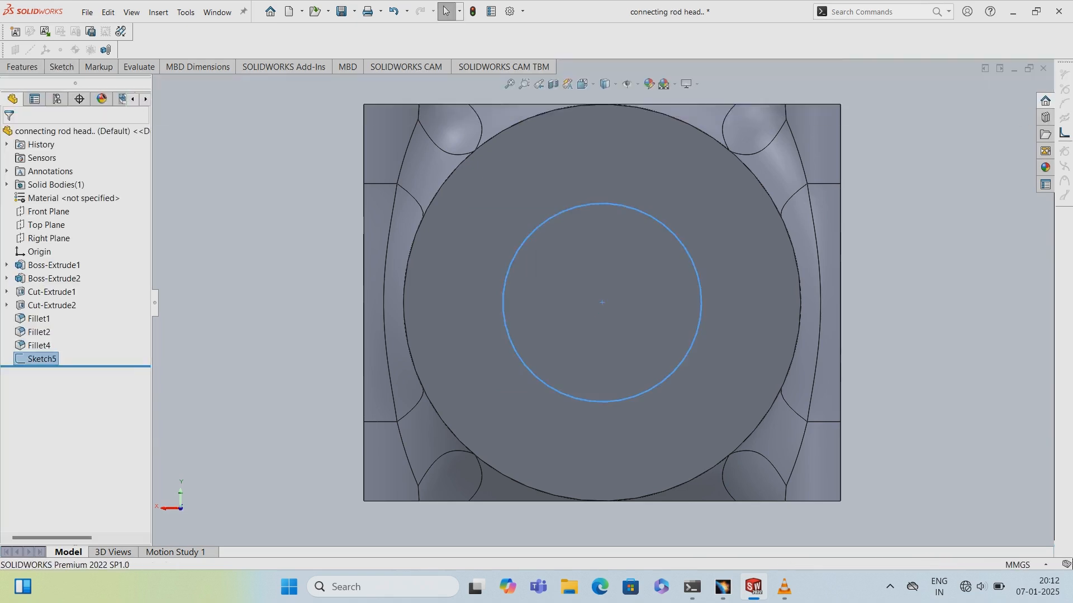
{"action": "mouse_move", "coordinate": [268, 352]}
{"action": "middle_mouse_down"}
{"action": "mouse_move", "coordinate": [430, 394]}
{"action": "mouse_move", "coordinate": [405, 390]}
{"action": "mouse_move", "coordinate": [352, 335]}
{"action": "middle_mouse_up"}
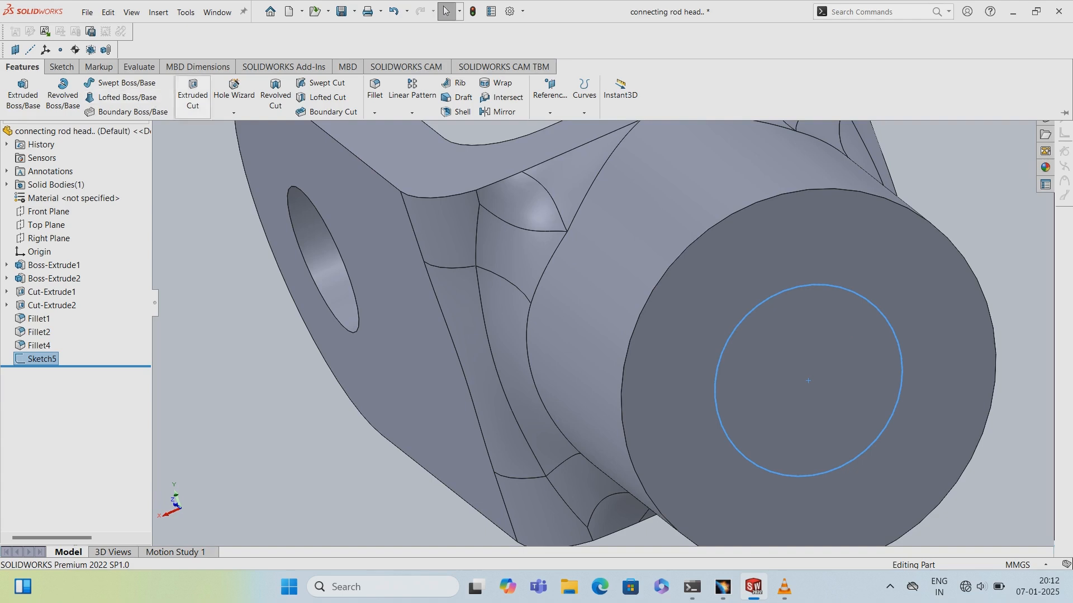
{"action": "left_click", "coordinate": [192, 96]}
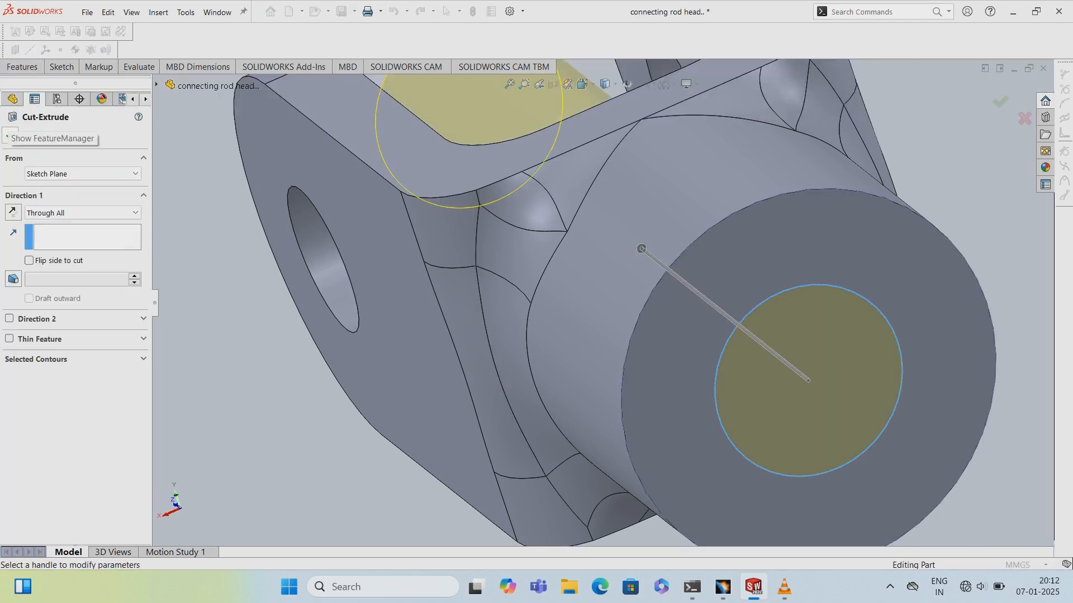
{"action": "left_click", "coordinate": [10, 136]}
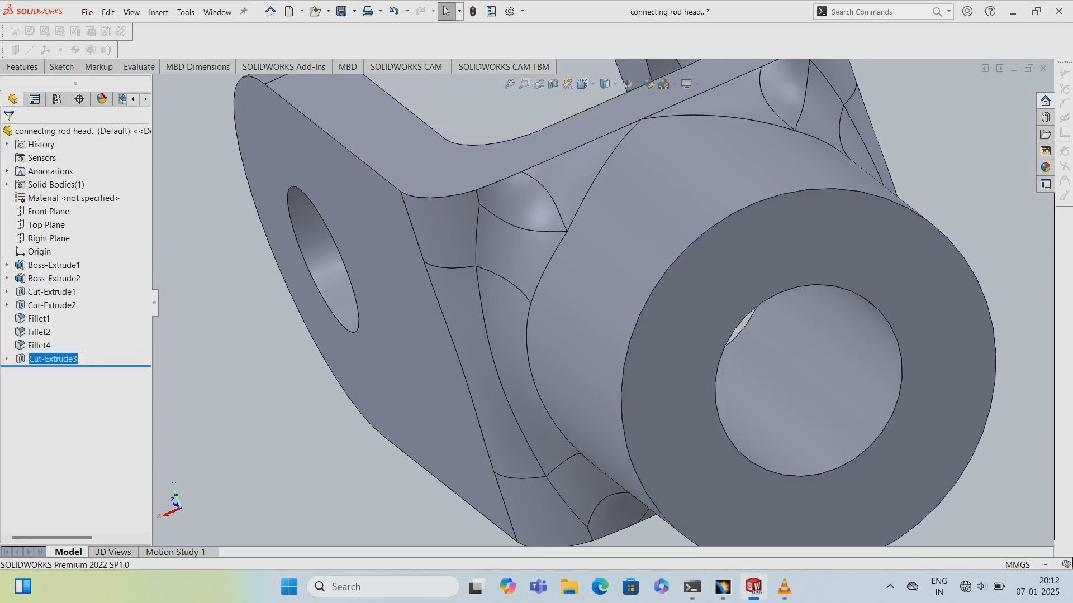
- Fillet the outer edge of the cylinder's end face with a 1 mm radius
{"action": "scroll", "coordinate": [357, 257], "scroll_direction": "up", "scroll_amount": 2}
{"action": "middle_click_drag", "start_coordinate": [368, 257], "coordinate": [419, 294]}
{"action": "left_click", "coordinate": [419, 294]}
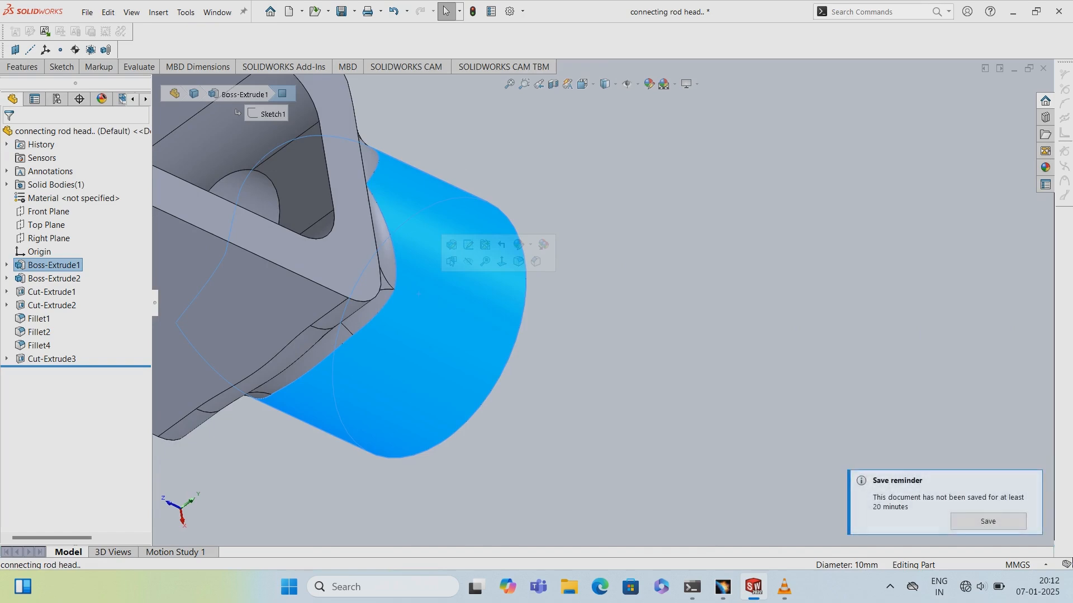
{"action": "middle_click_drag", "start_coordinate": [417, 293], "coordinate": [341, 235]}
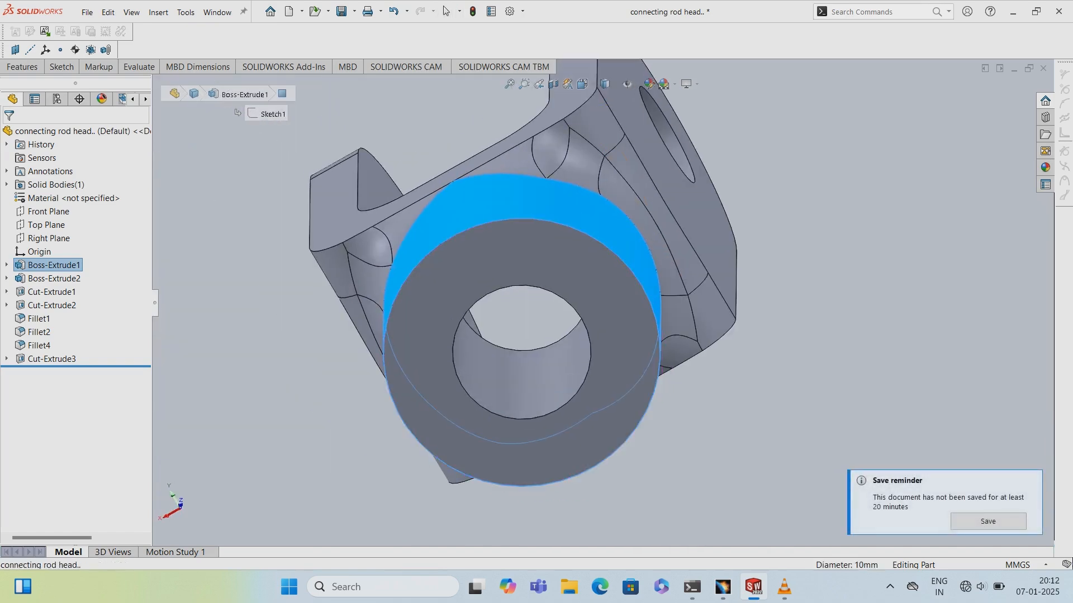
{"action": "key", "text": "Escape"}
{"action": "left_click", "coordinate": [22, 66]}
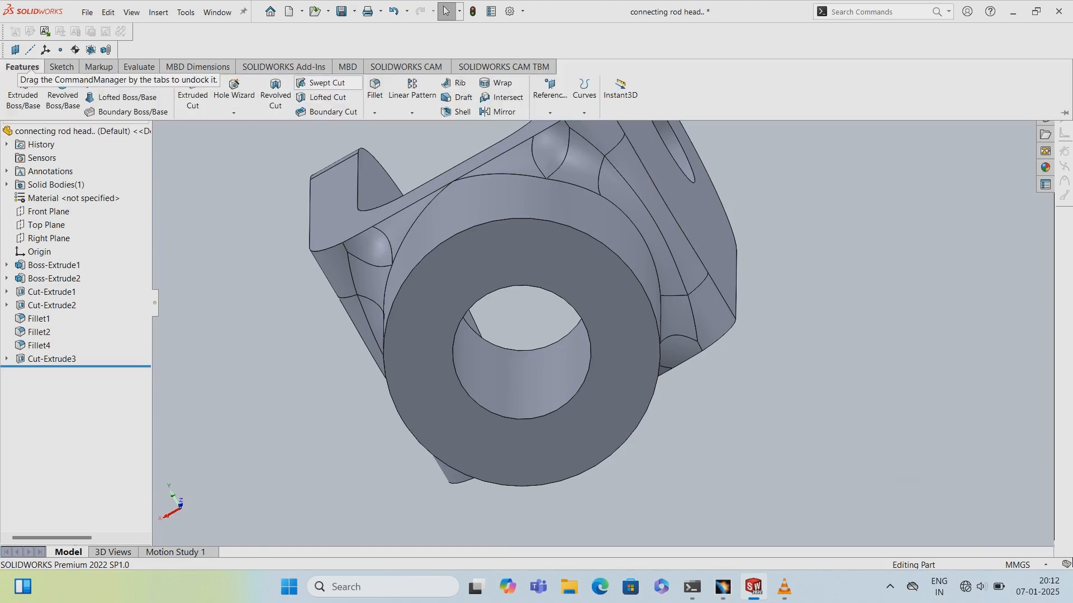
{"action": "left_click", "coordinate": [375, 90]}
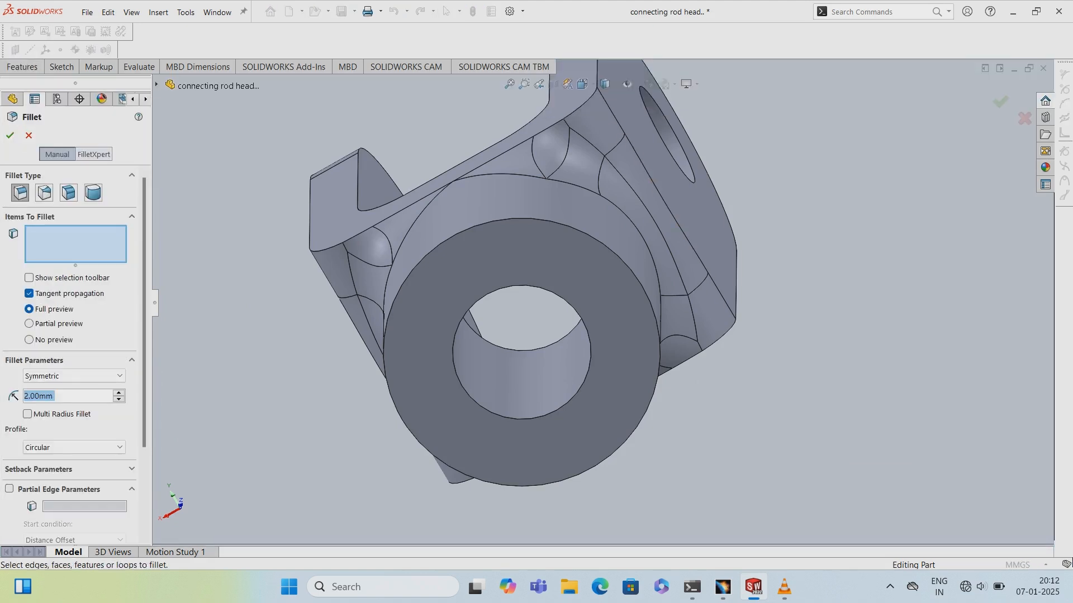
{"action": "left_click", "coordinate": [517, 218]}
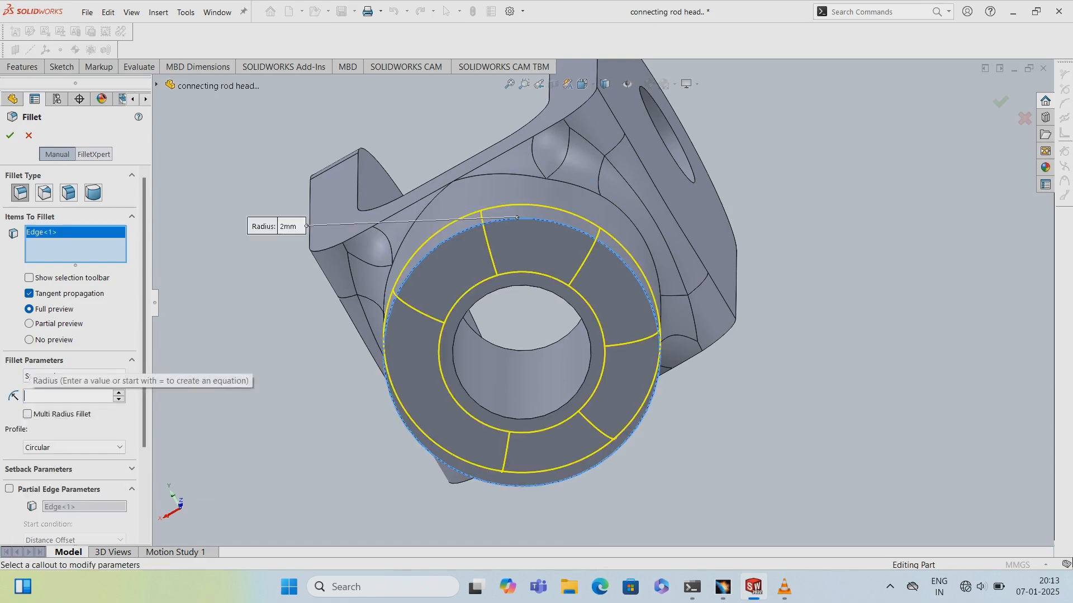
{"action": "type", "text": "1"}
{"action": "key", "text": "Return"}
{"action": "left_click", "coordinate": [10, 135]}
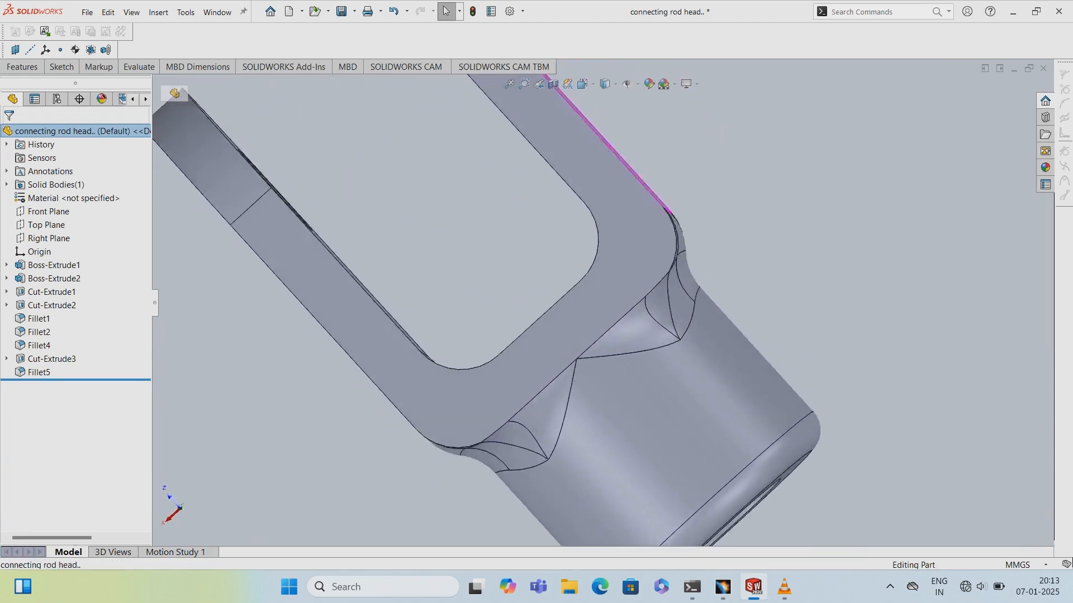
{"action": "left_click", "coordinate": [637, 364]}
{"action": "scroll", "coordinate": [637, 363], "scroll_direction": "up", "scroll_amount": 5}
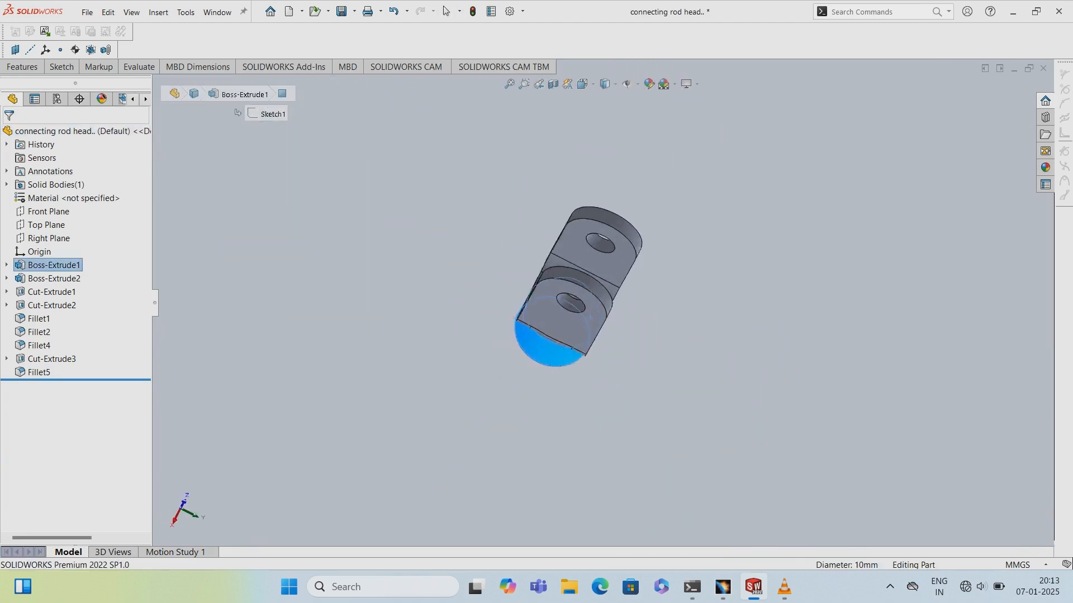